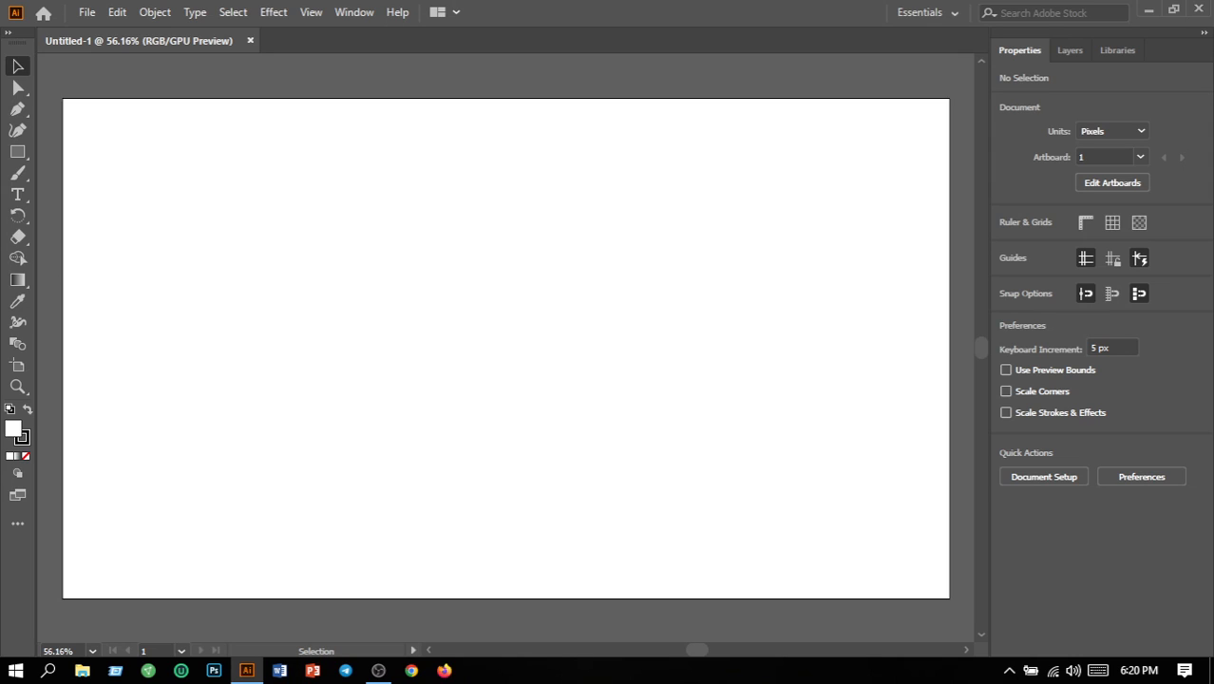
Draw an arched segment near the artboard's middle with the Pen tool, ending it in a corner point.
key(p)
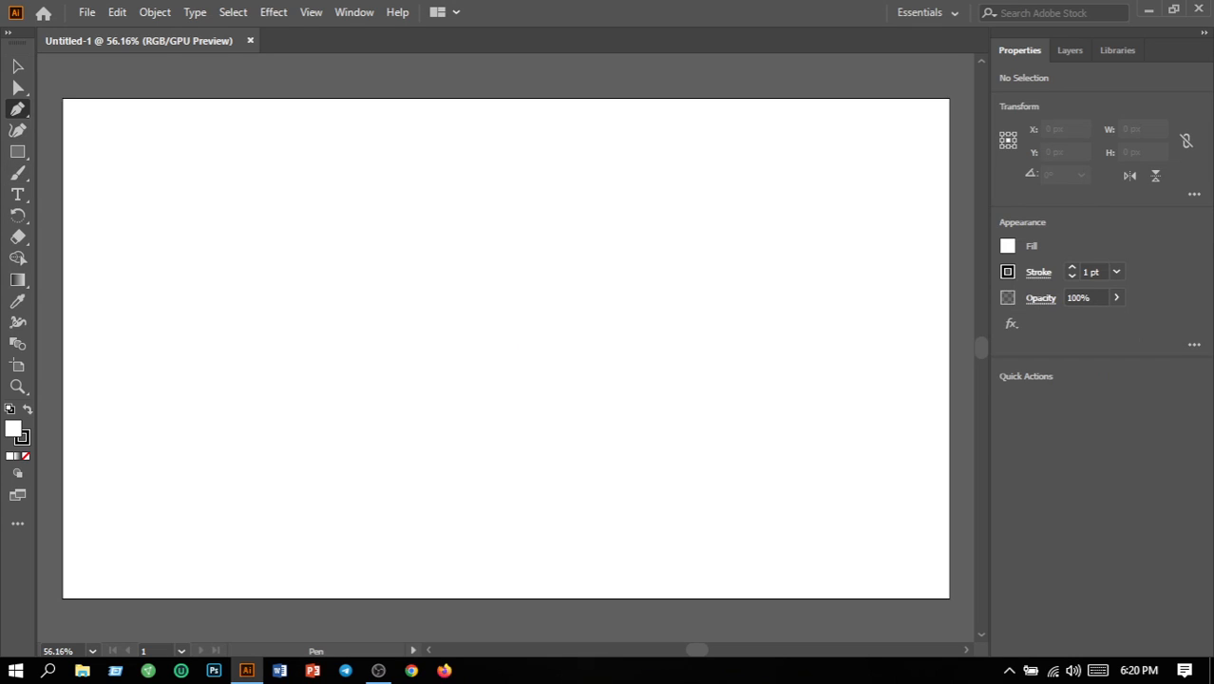
drag(342, 376, 547, 483)
click(472, 376)
drag(472, 376, 589, 298)
drag(588, 291, 589, 262)
click(588, 261)
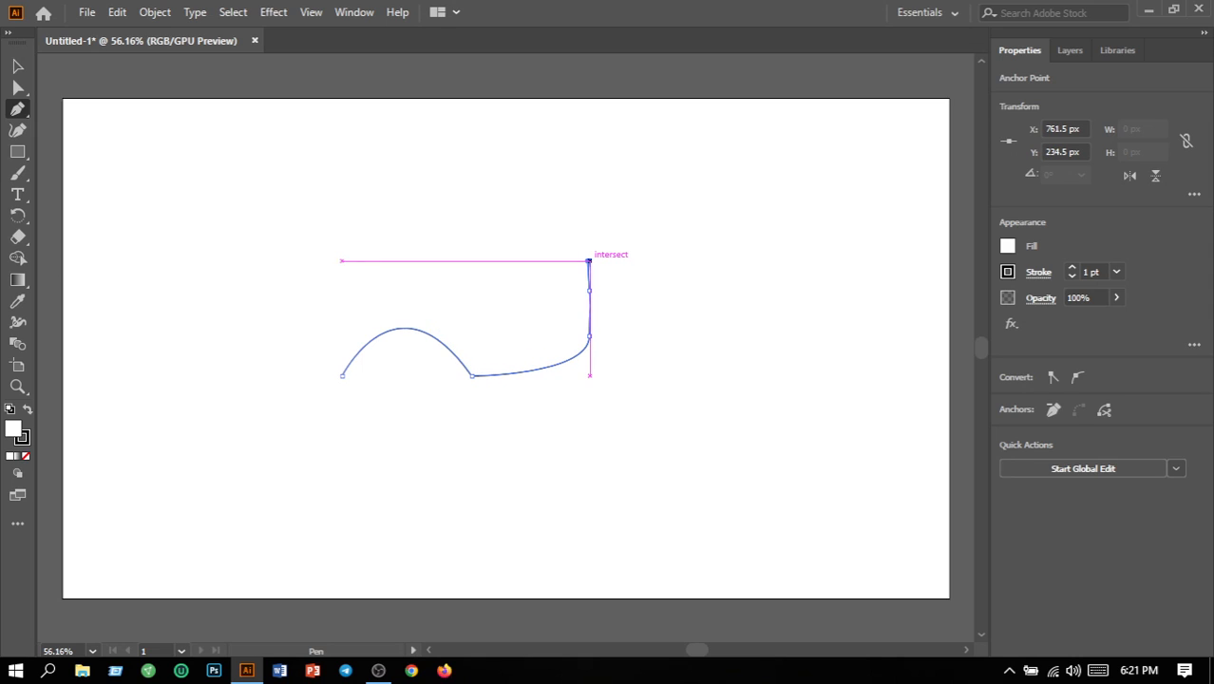
key(ctrl+z)
key(ctrl+z)
key(ctrl+z)
Complete the wave with a downward curve mirroring the arch, ending at about X 772 px, Y 401 px, and deselect the path.
drag(472, 376, 670, 268)
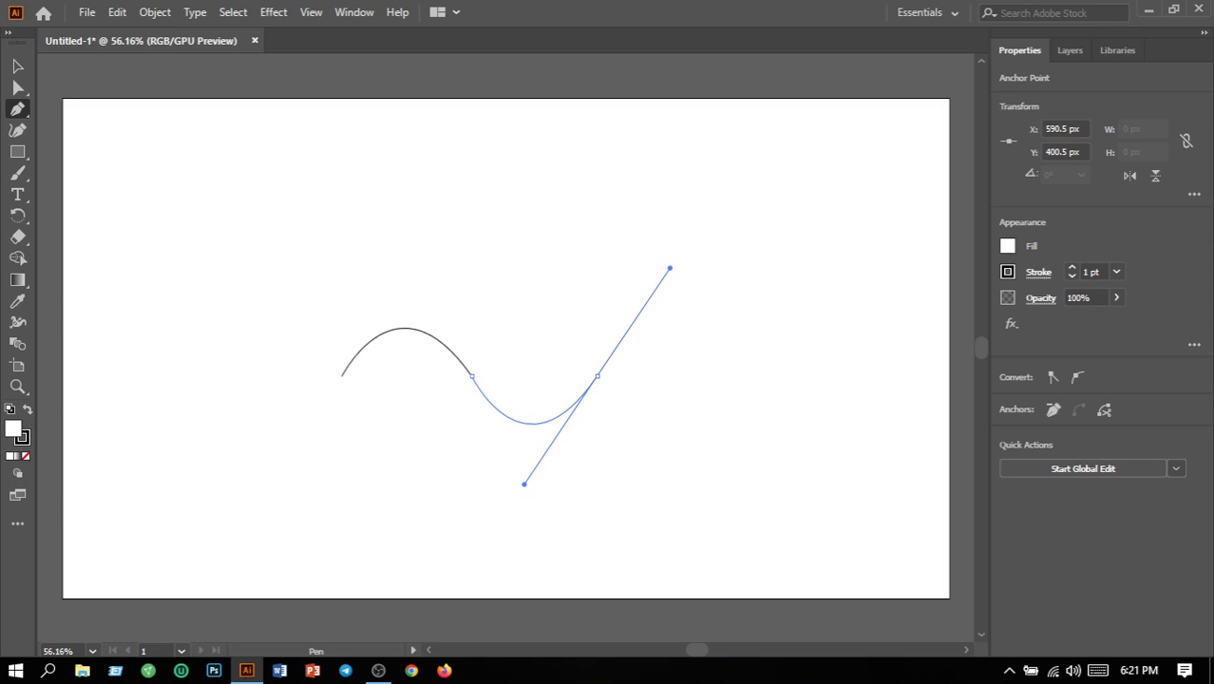
drag(669, 268, 667, 274)
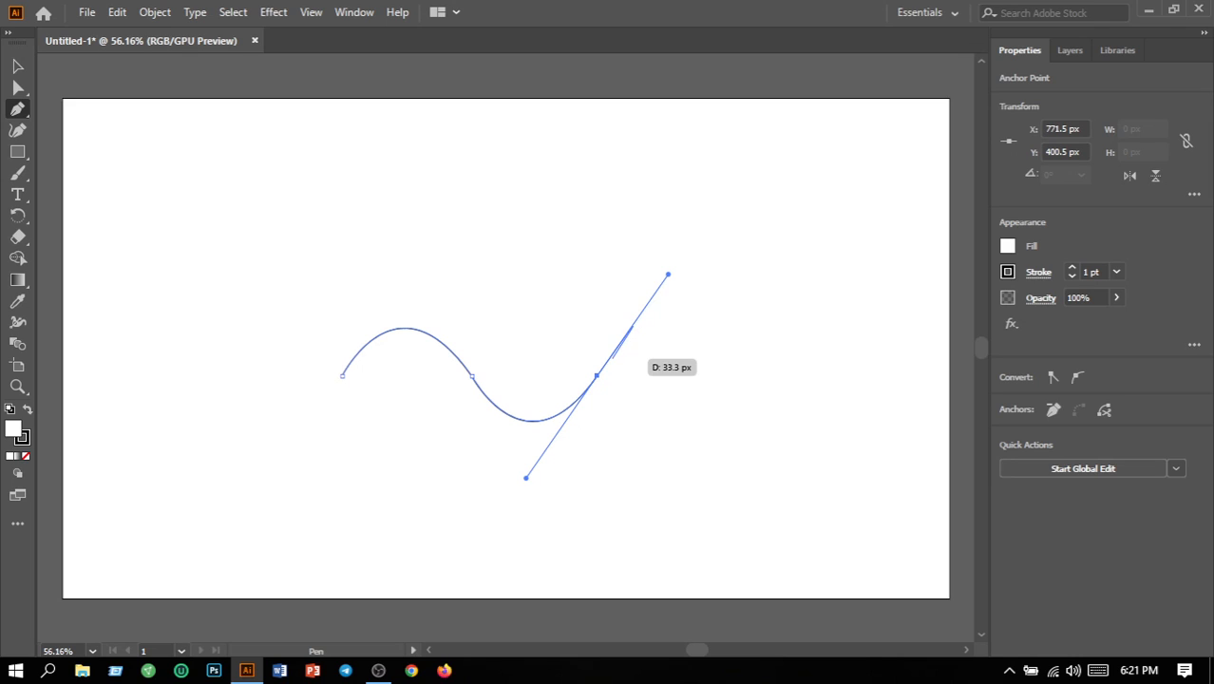
key(v)
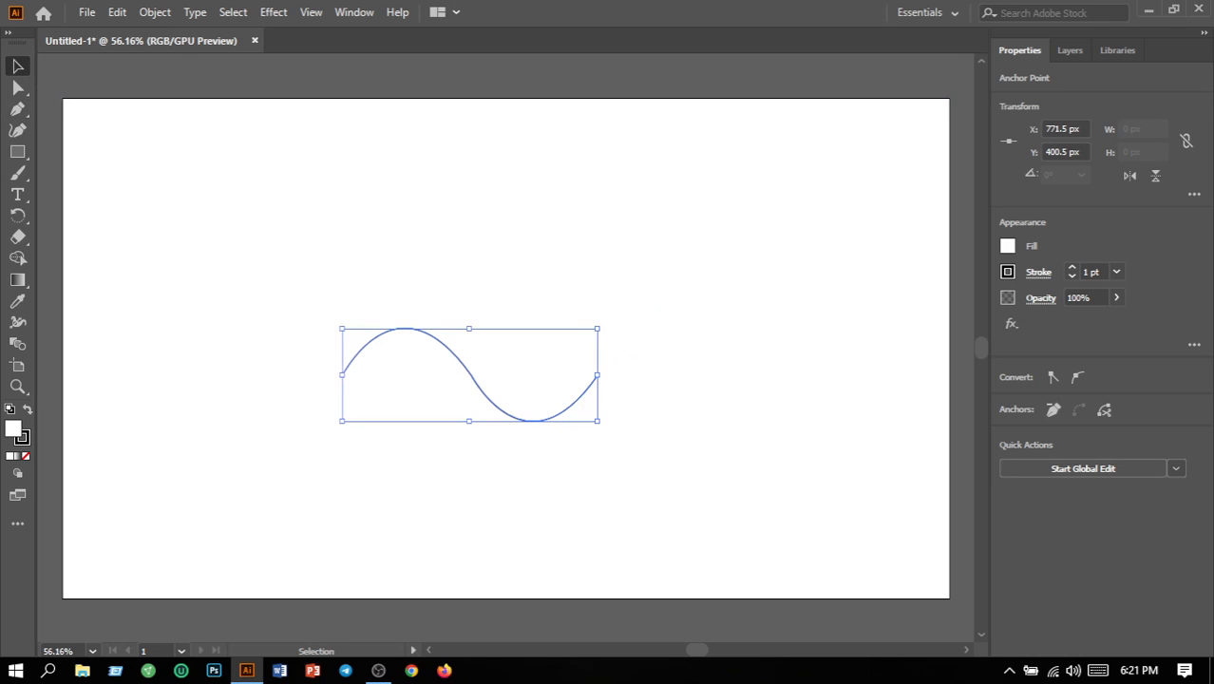
click(657, 308)
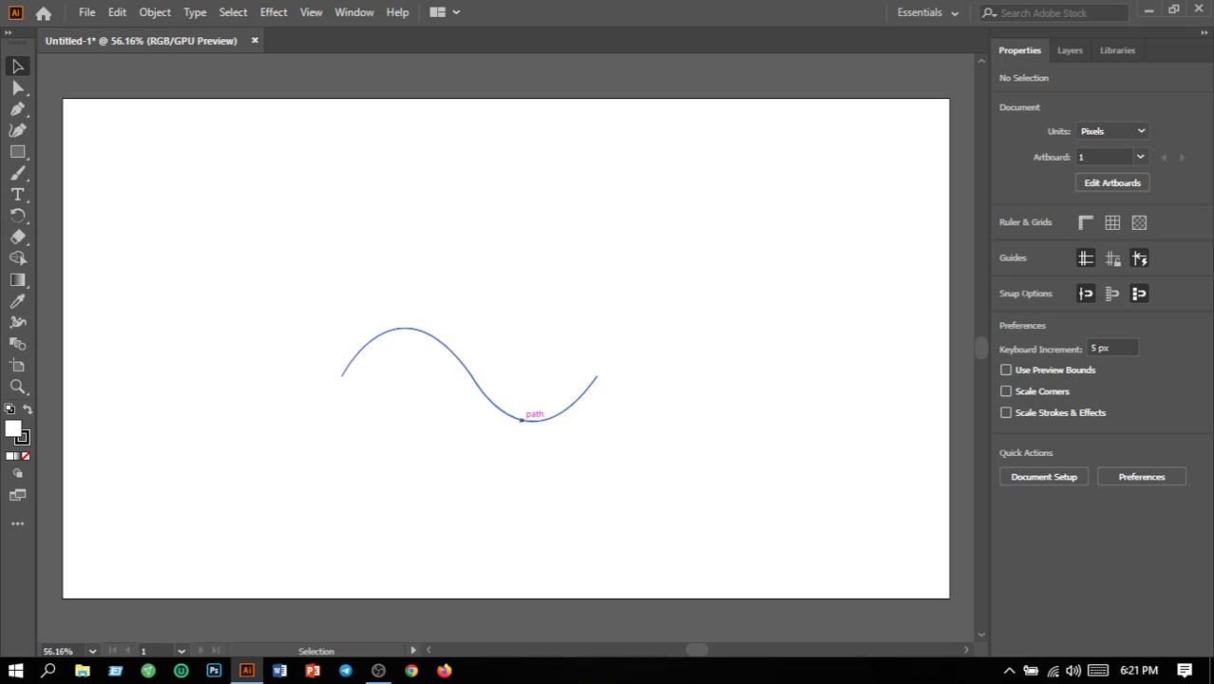
Rotate the wave path about 10° counter-clockwise and move it straight up to about Y 329 px.
click(522, 419)
drag(636, 433, 646, 401)
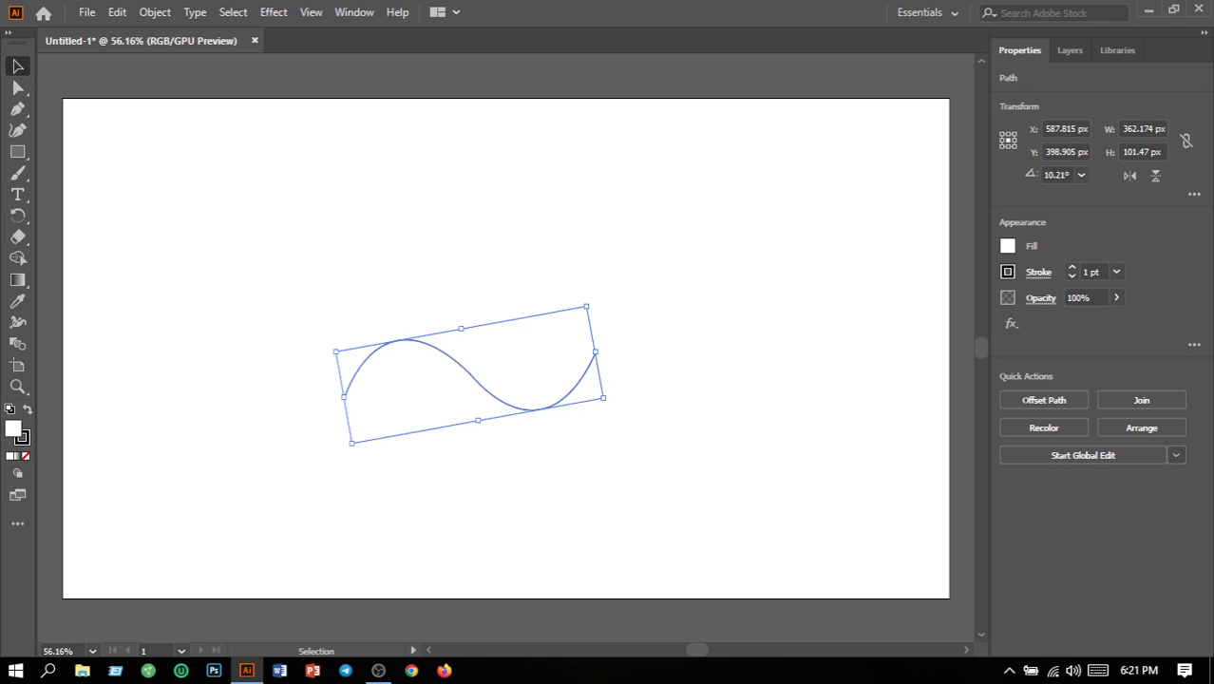
click(669, 447)
drag(531, 407, 531, 358)
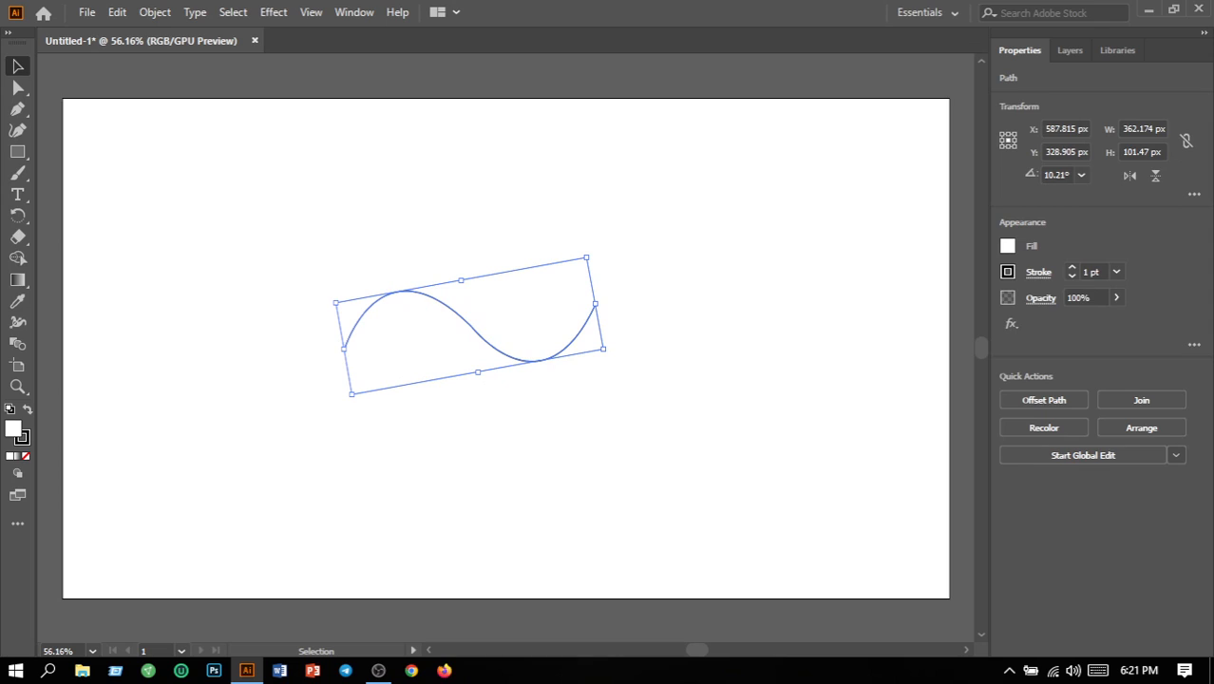
Try stroke weights of 5 pt and 7 pt on the wave, settle on 10 pt, and deselect the path.
click(1115, 272)
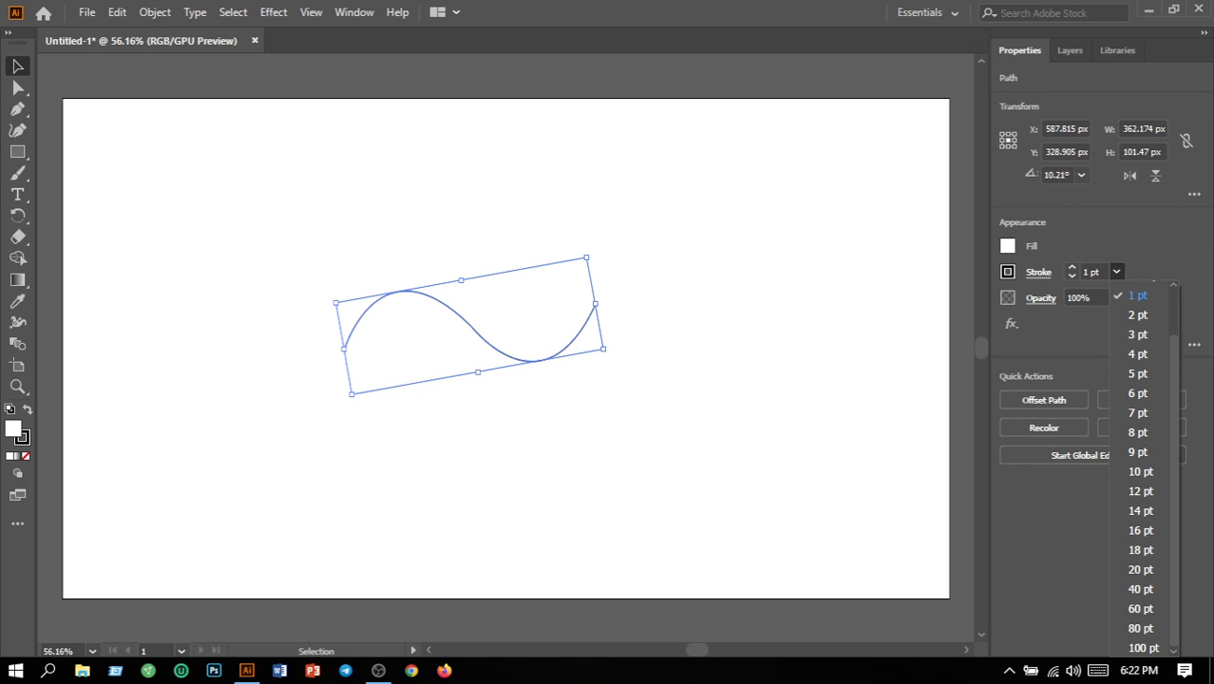
click(1135, 372)
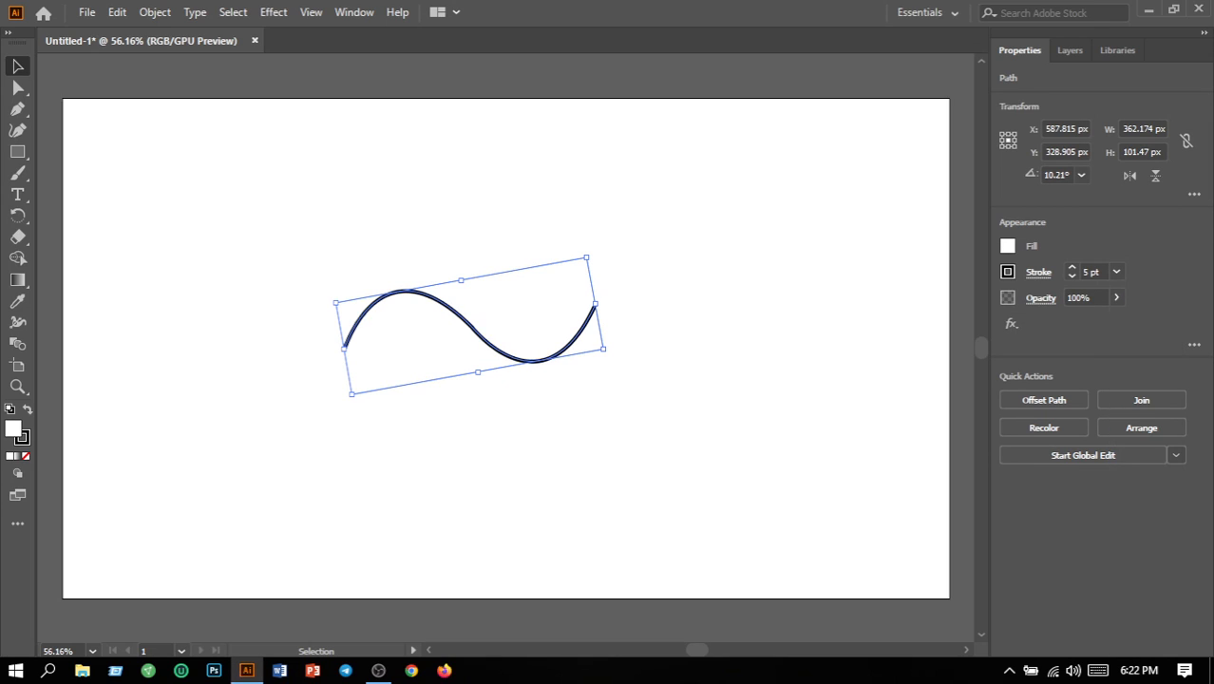
click(1116, 271)
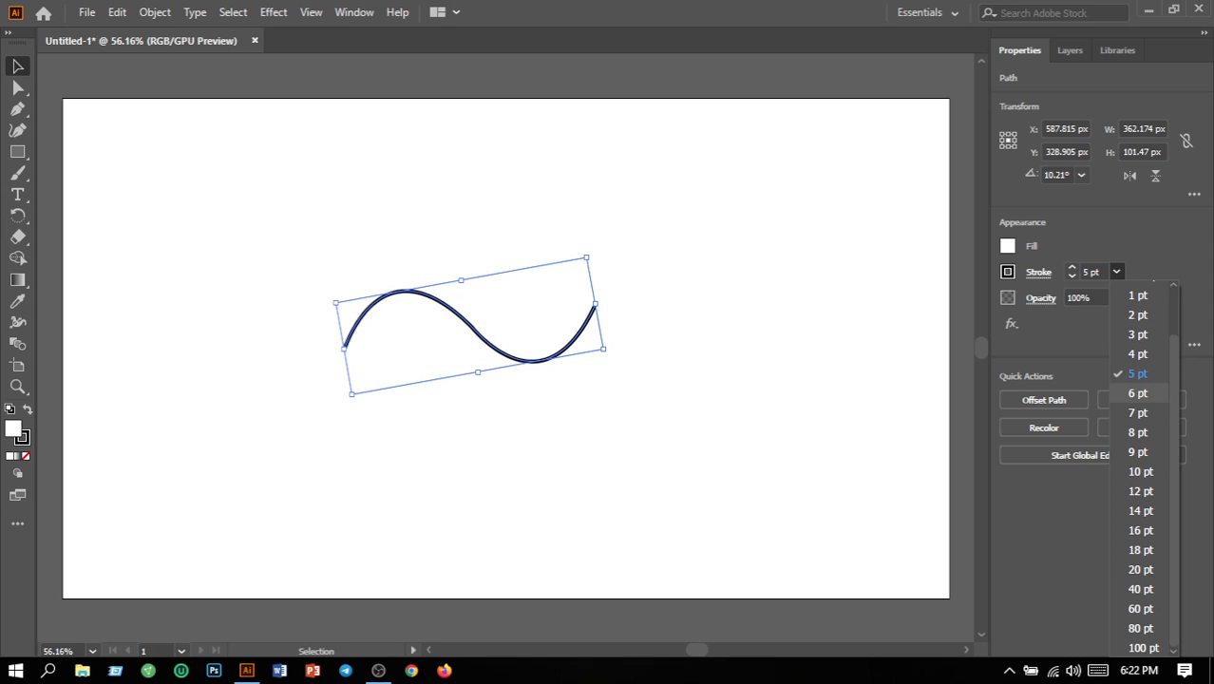
click(1137, 412)
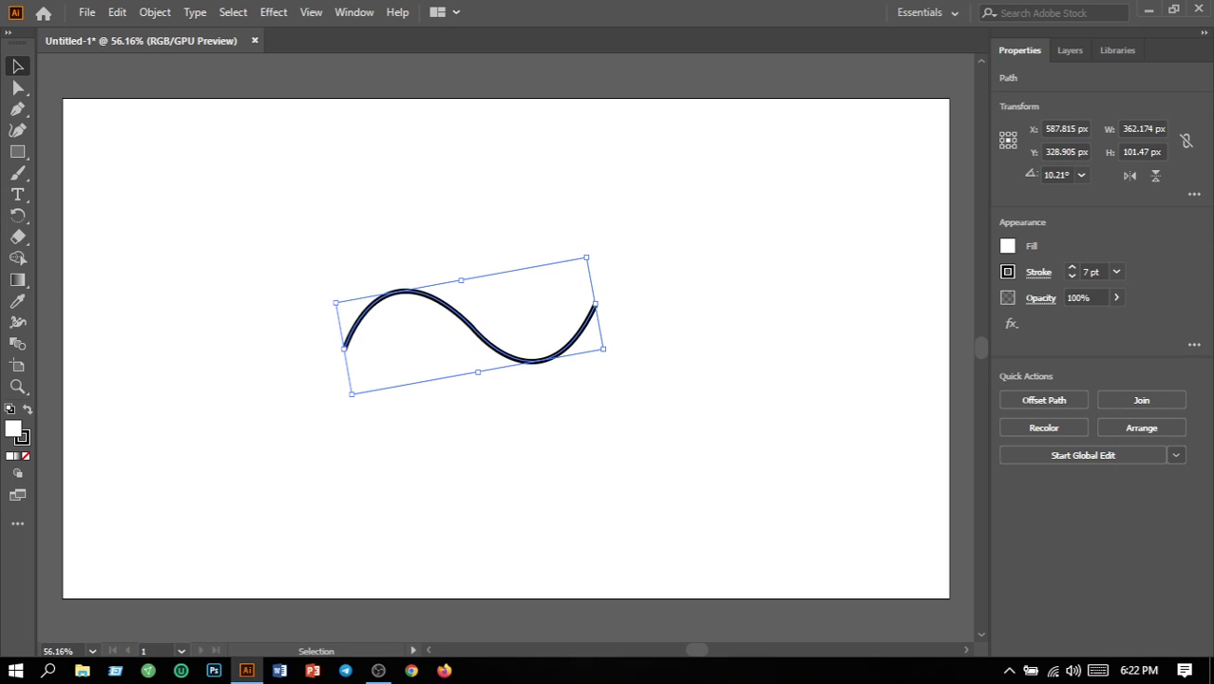
click(1116, 271)
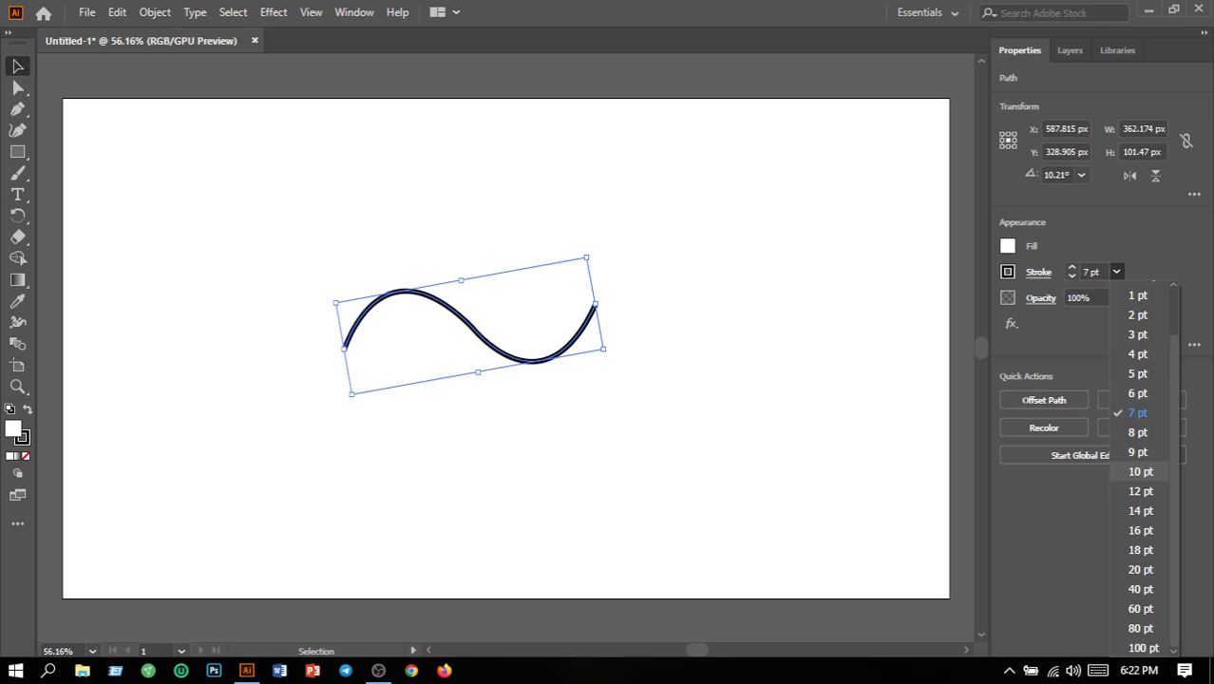
click(1140, 471)
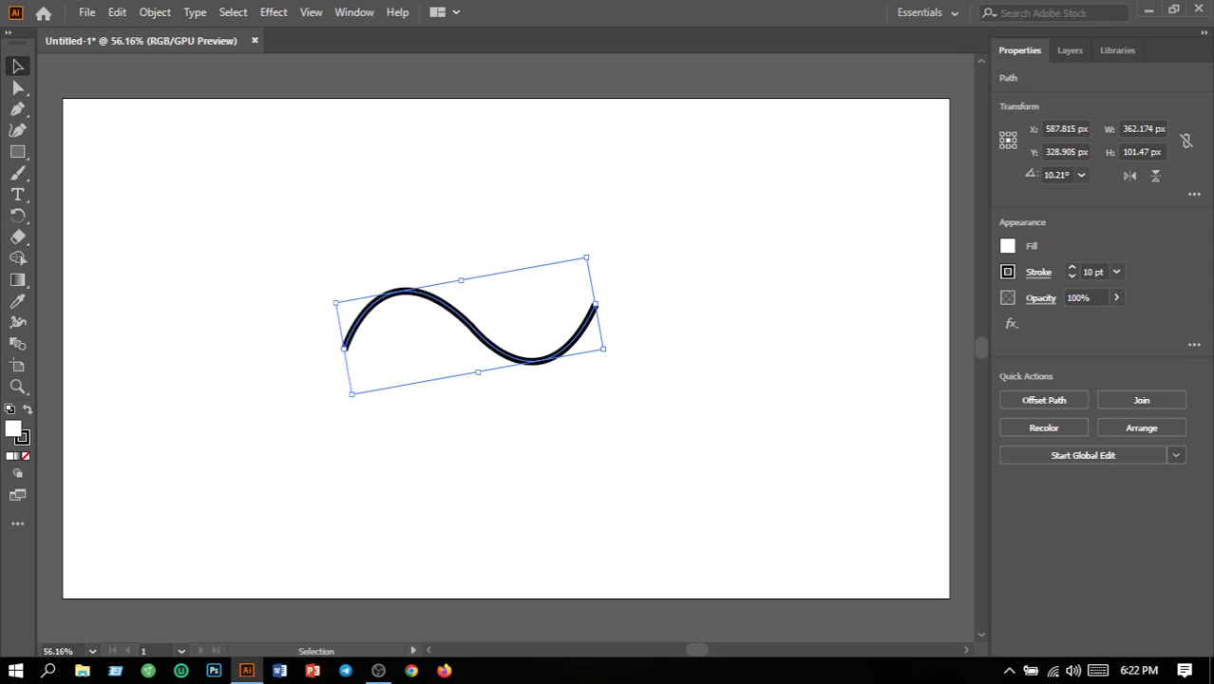
click(655, 433)
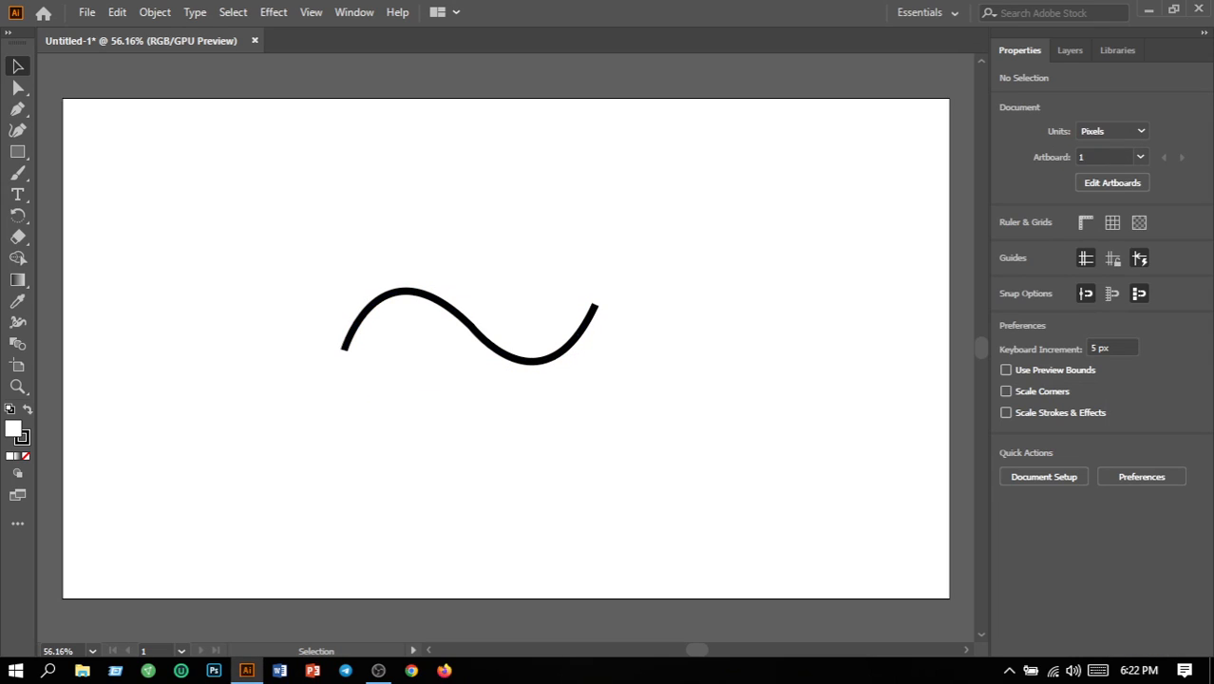
Try a linear gradient as the wave path's fill and undo it.
click(417, 292)
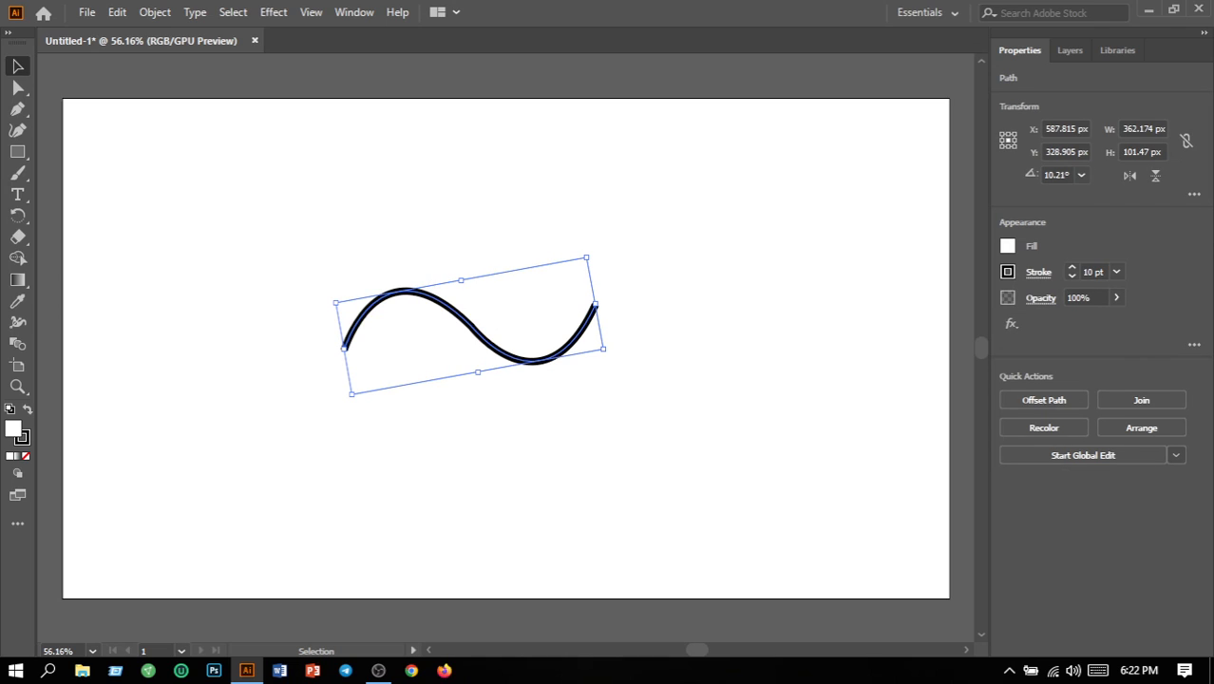
click(17, 279)
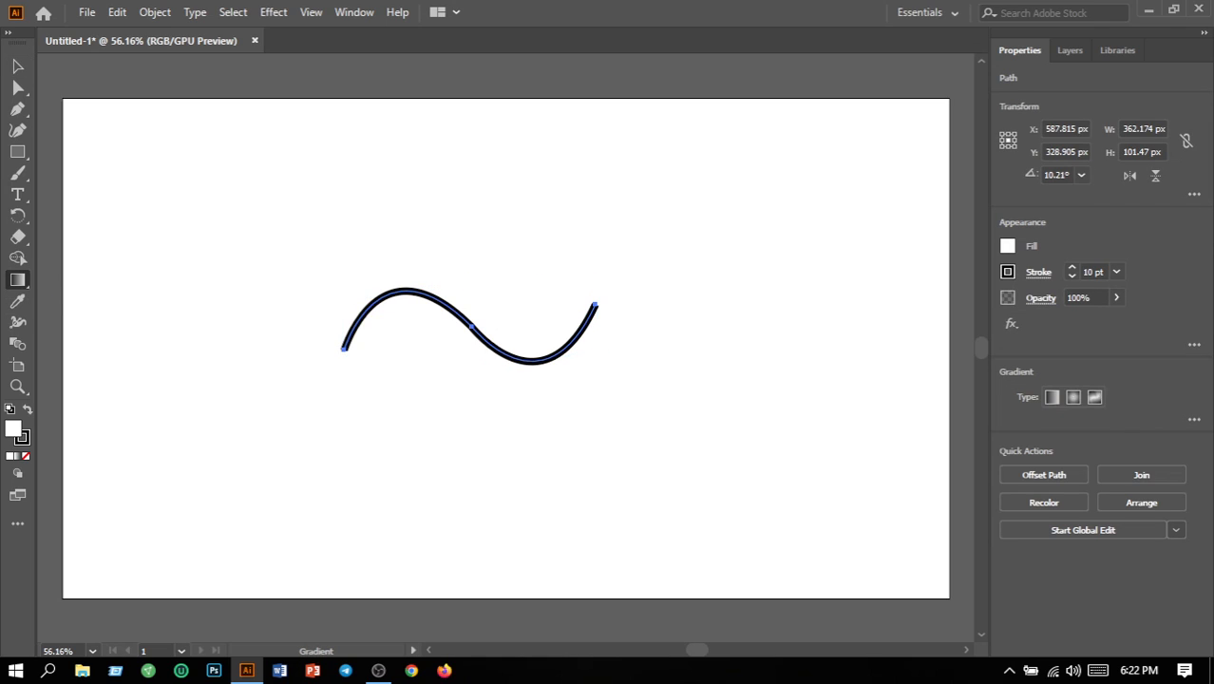
click(1051, 397)
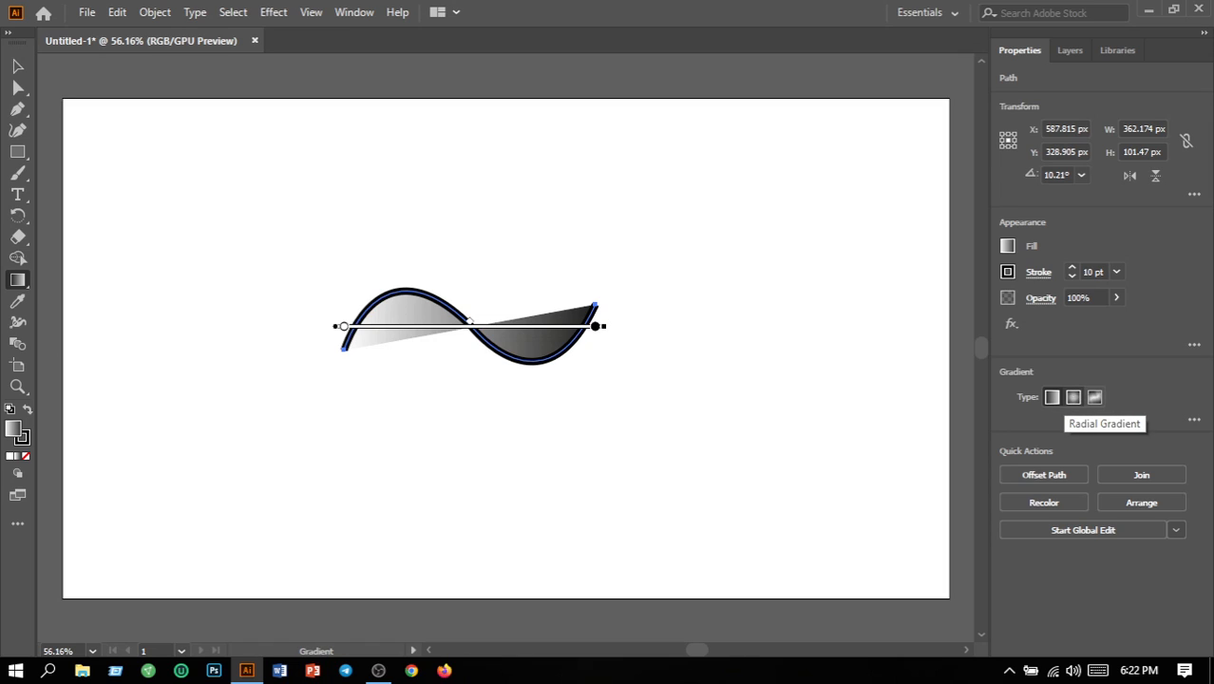
key(ctrl+z)
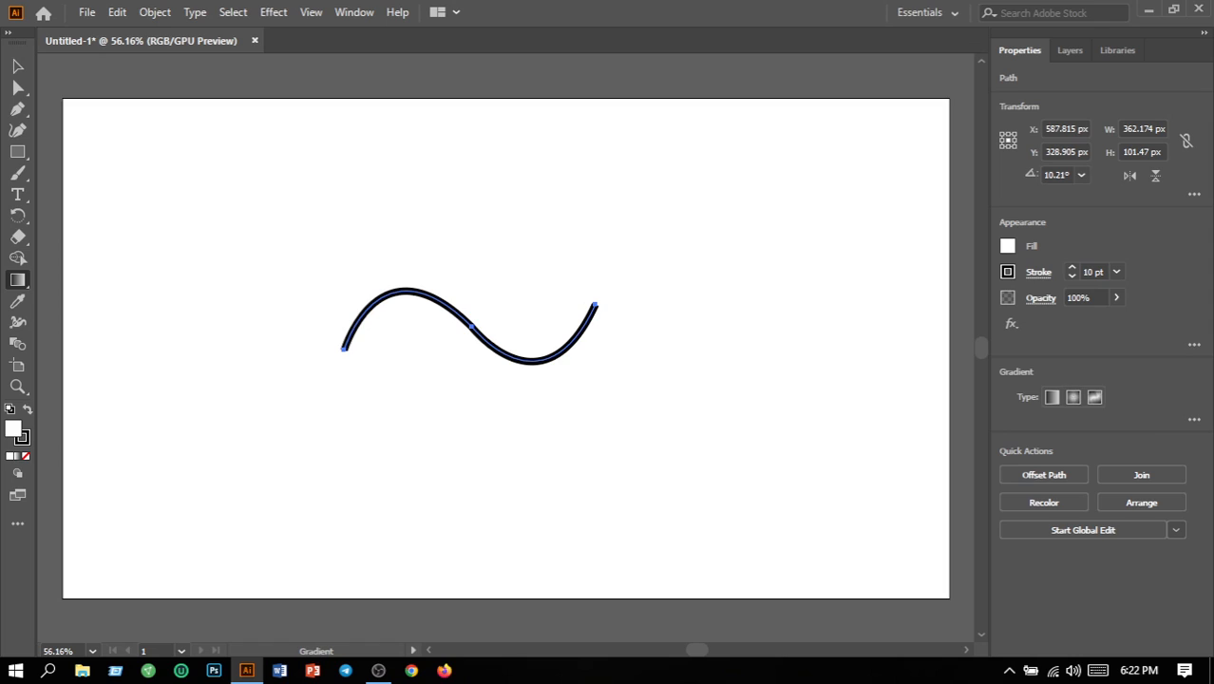
Apply the blue and yellow Jive_GS graphic style to the wave and hide its blue patterned fill.
click(1194, 344)
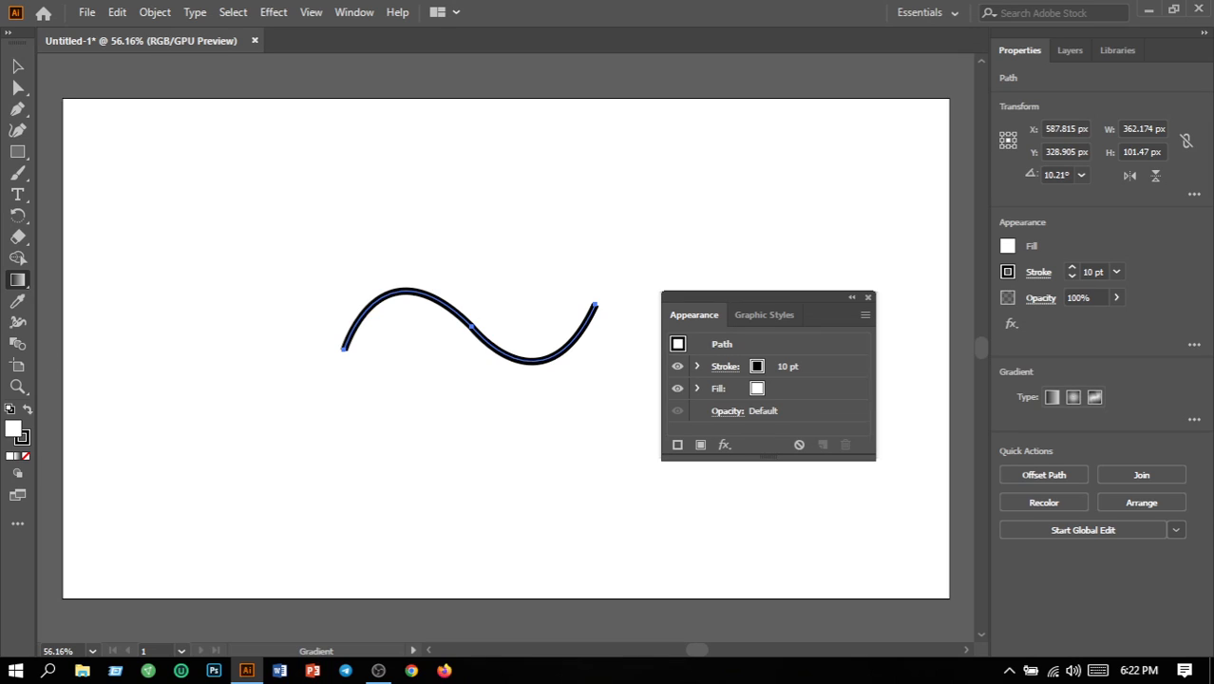
click(764, 314)
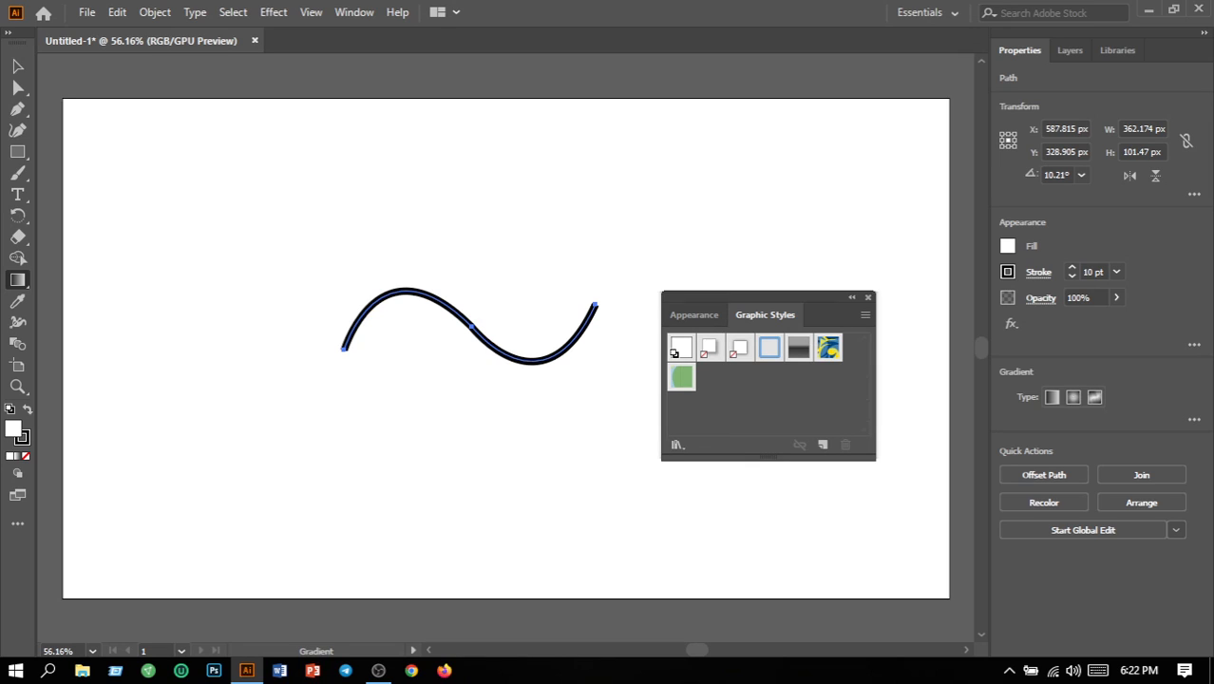
click(827, 348)
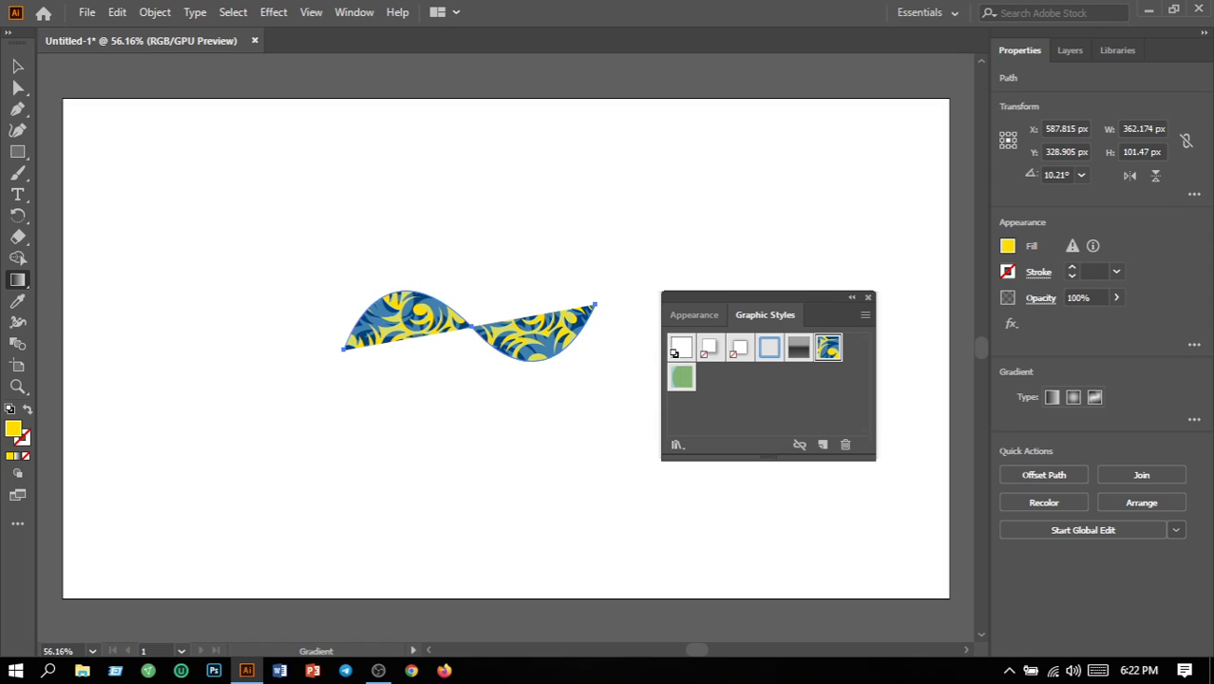
click(693, 314)
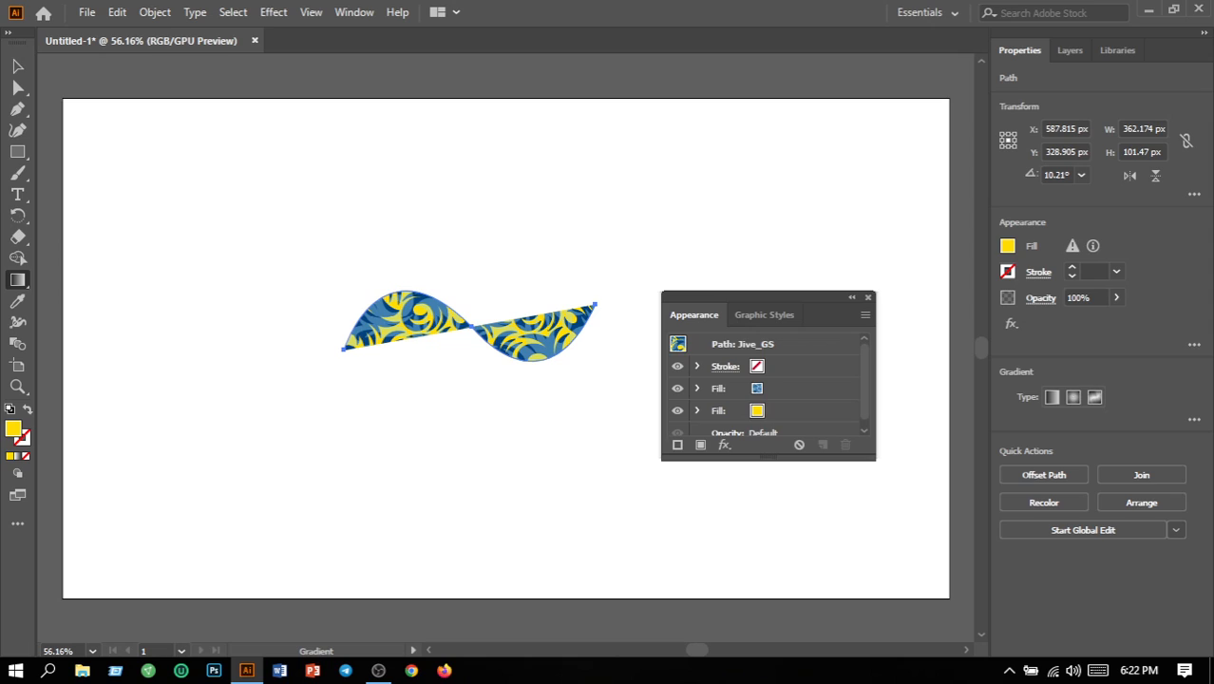
click(743, 343)
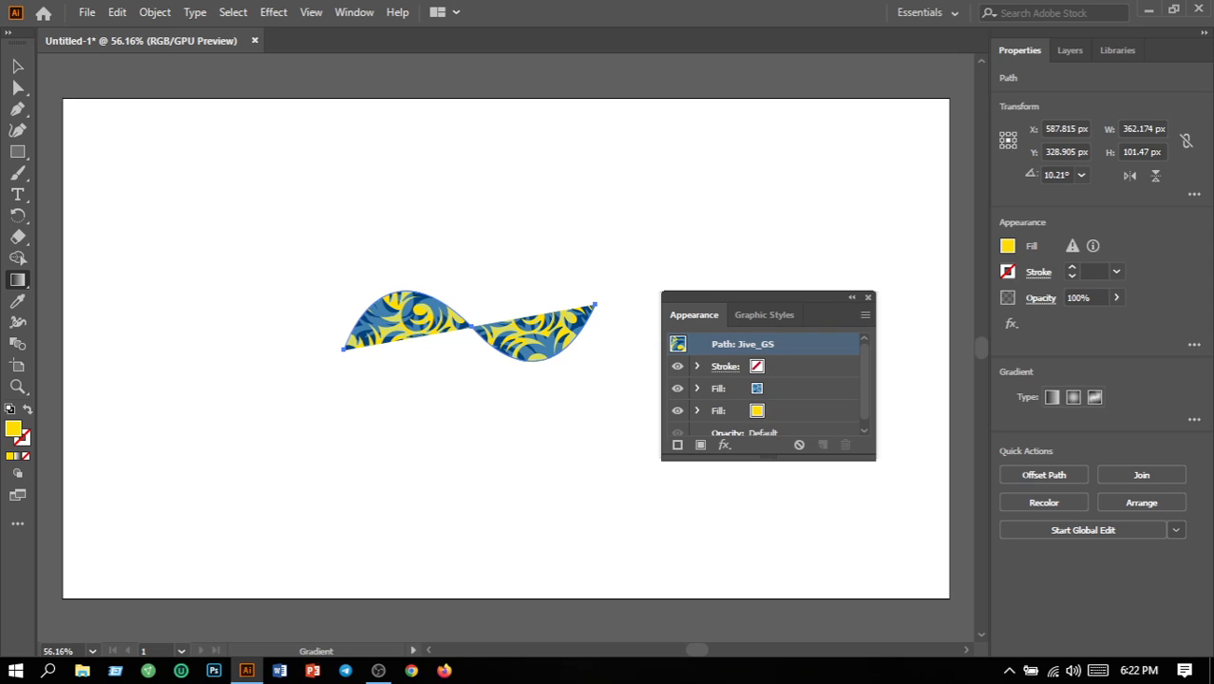
click(677, 388)
click(726, 366)
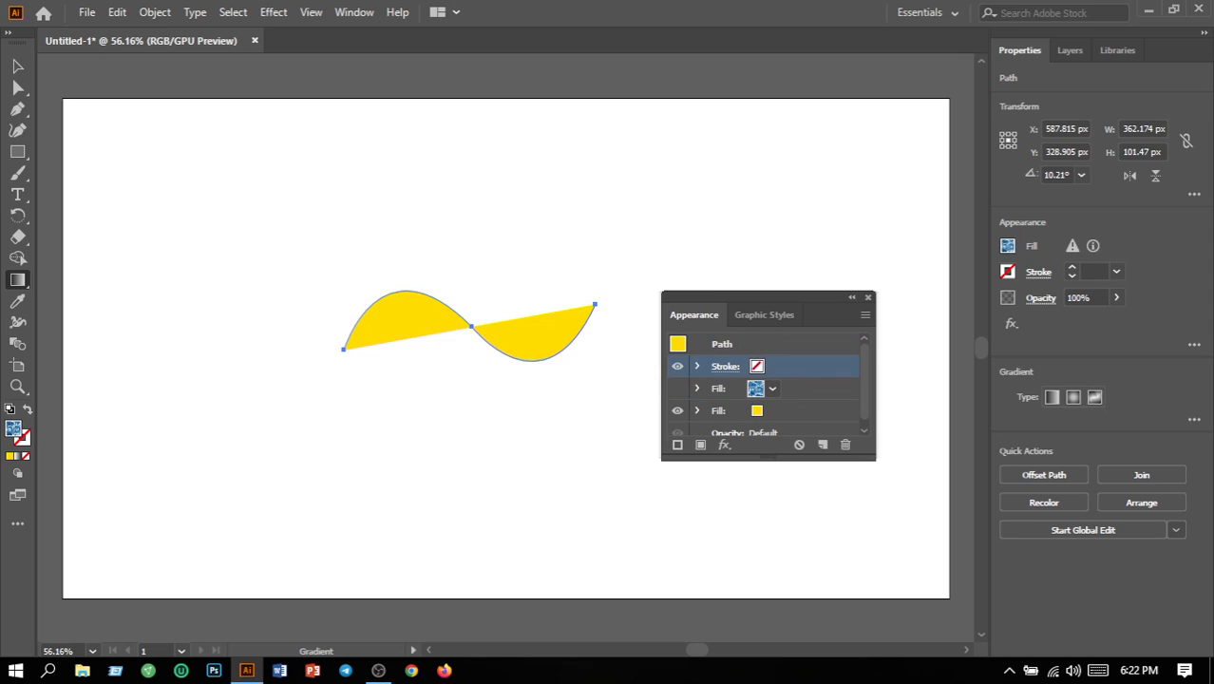
Try the blue outline, default, Drop Shadow, Outer Glow and dark grey gradient graphic styles on the wave one after another.
click(764, 314)
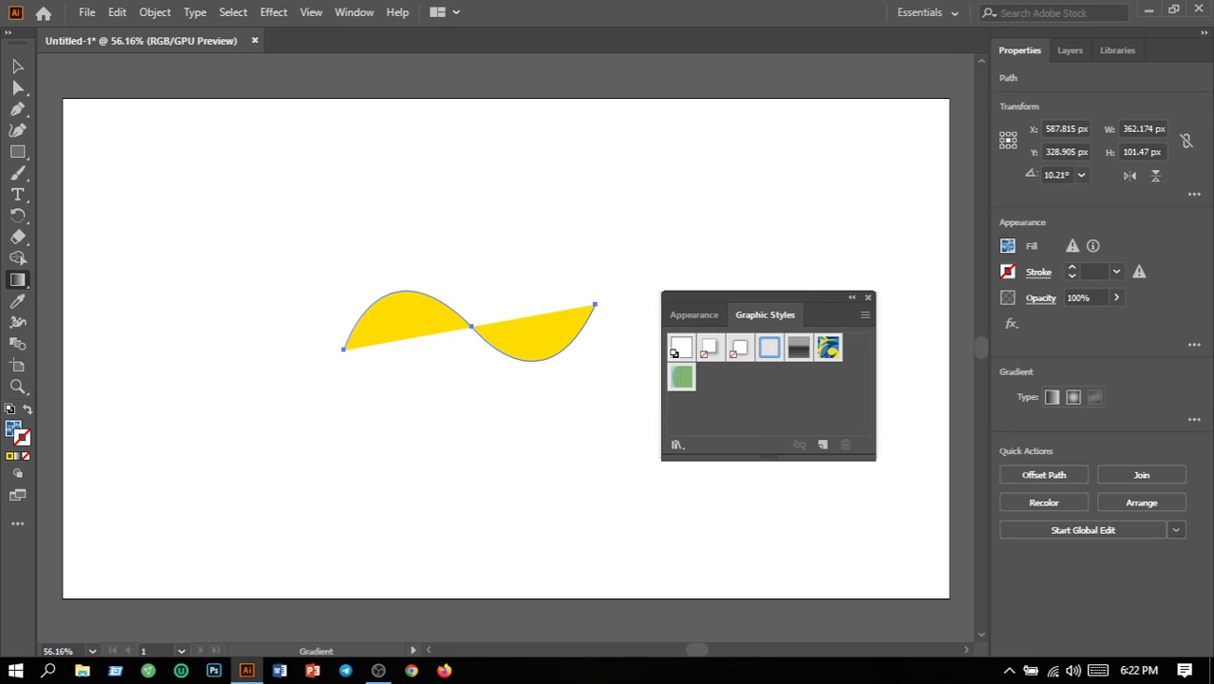
click(769, 348)
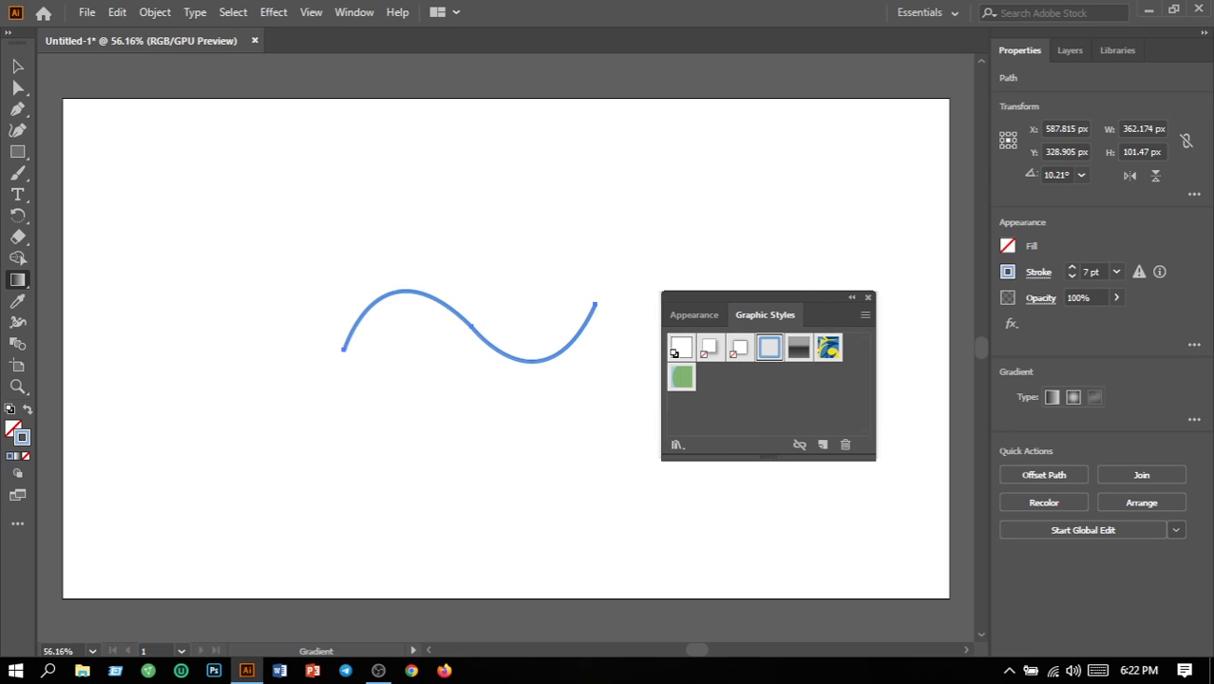
click(681, 348)
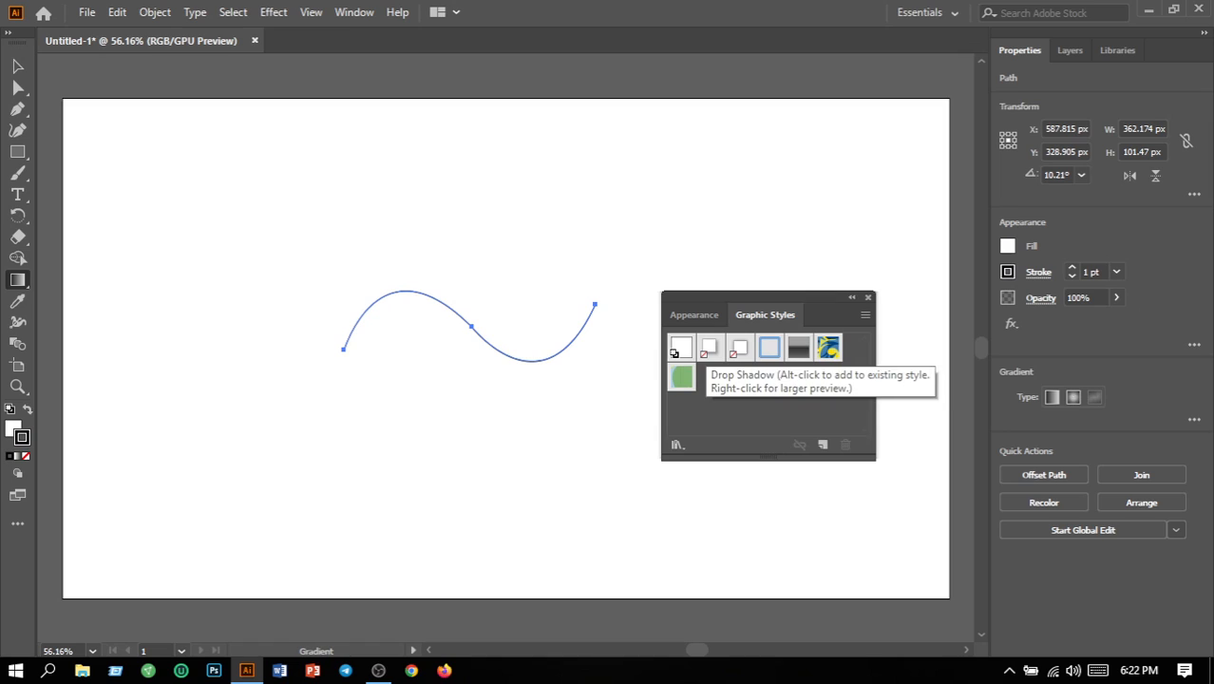
click(710, 347)
click(739, 347)
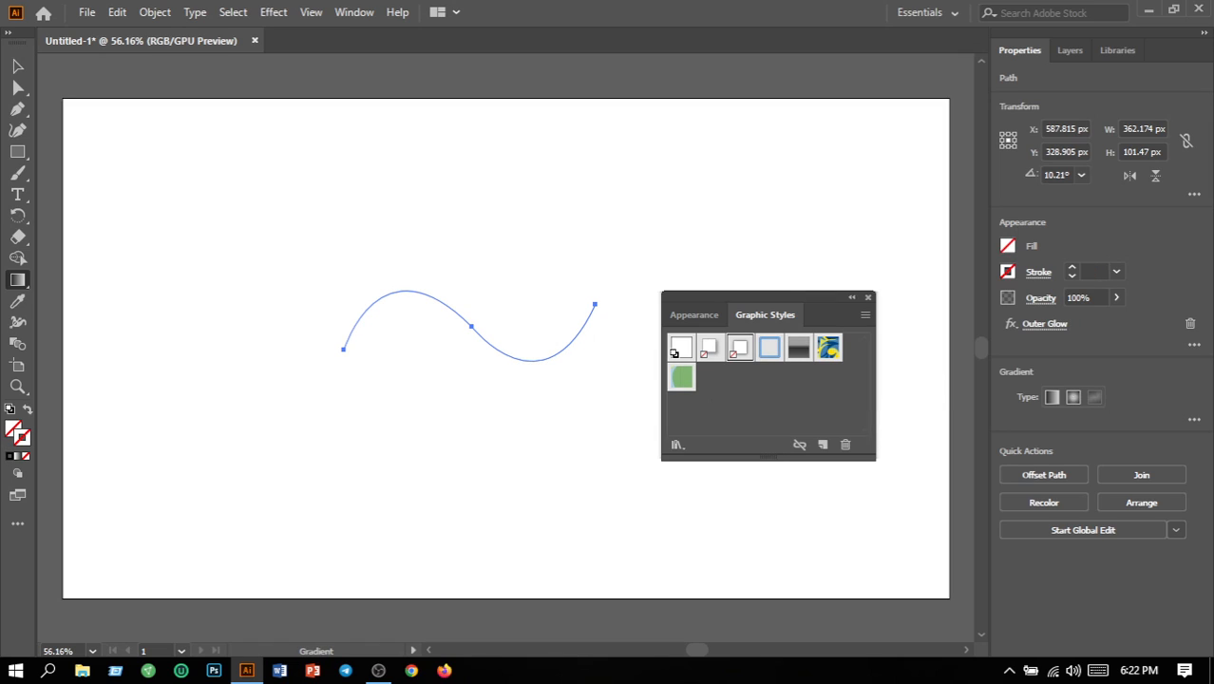
click(799, 349)
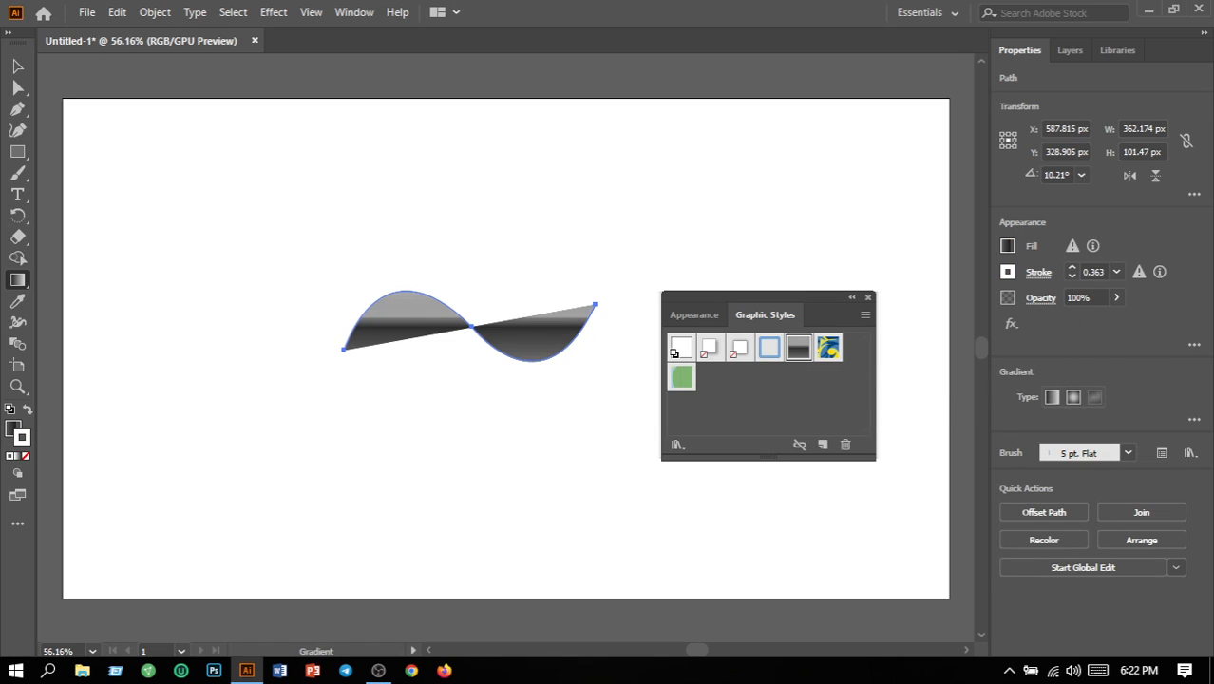
Reset the wave to the default graphic style with a 1 pt stroke and leave the path selected.
click(681, 347)
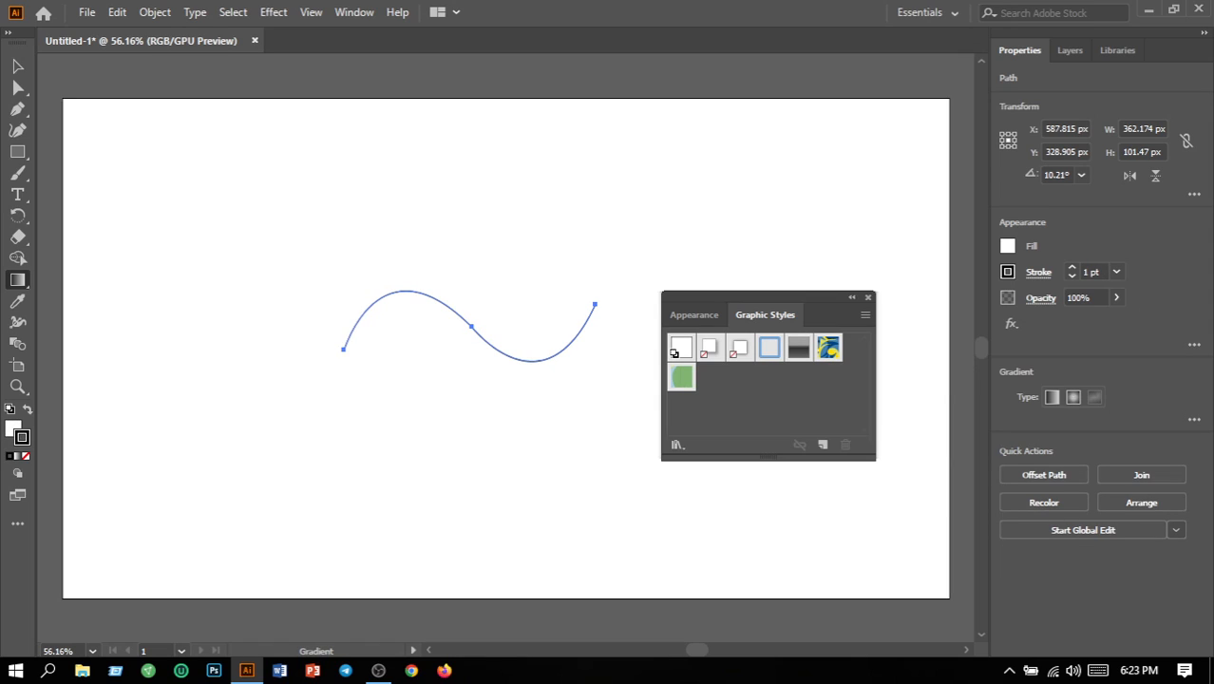
click(693, 314)
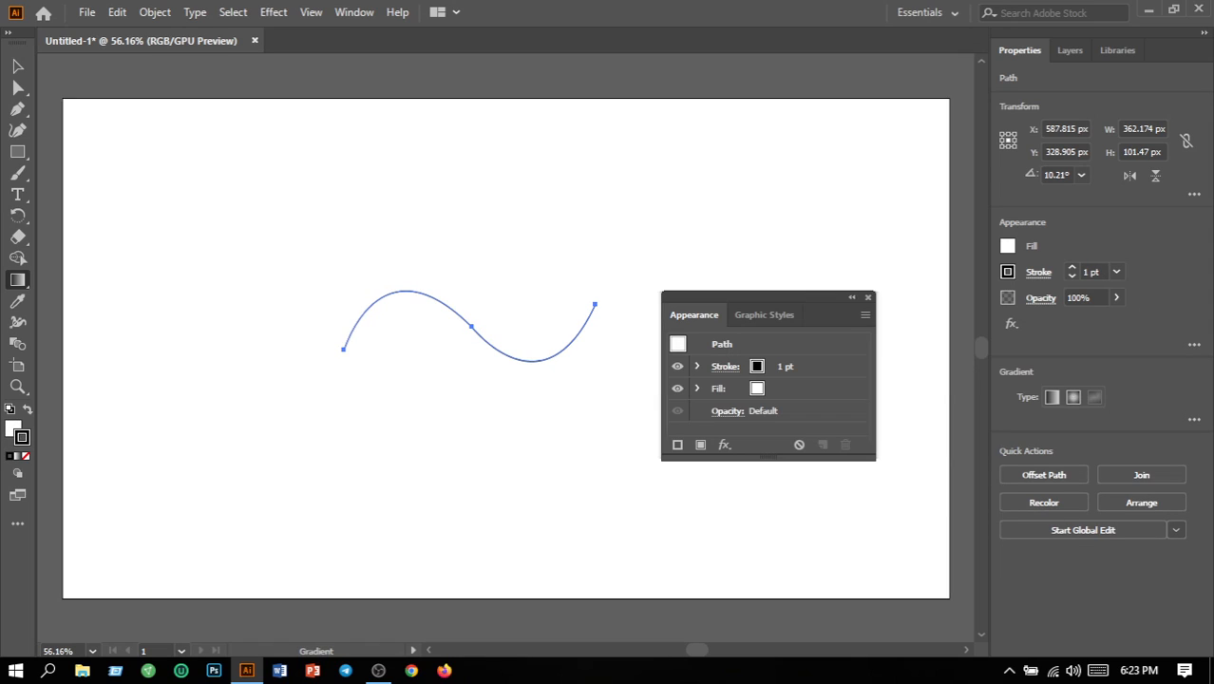
click(867, 297)
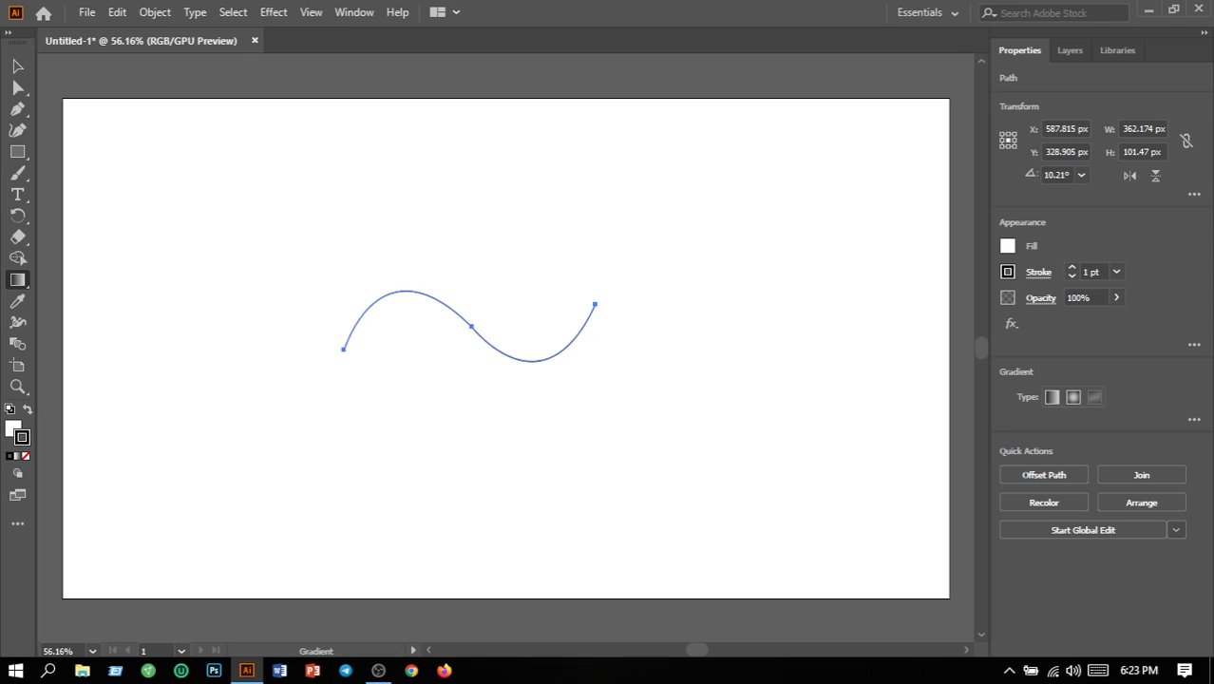
key(v)
click(655, 398)
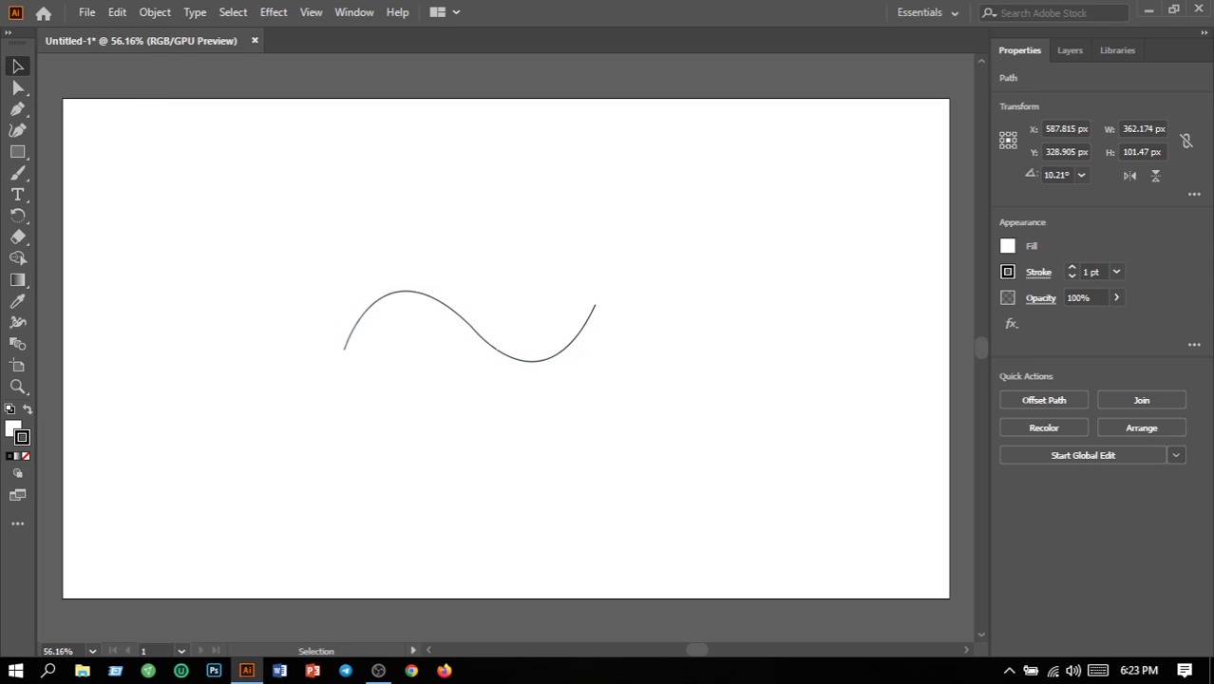
click(504, 354)
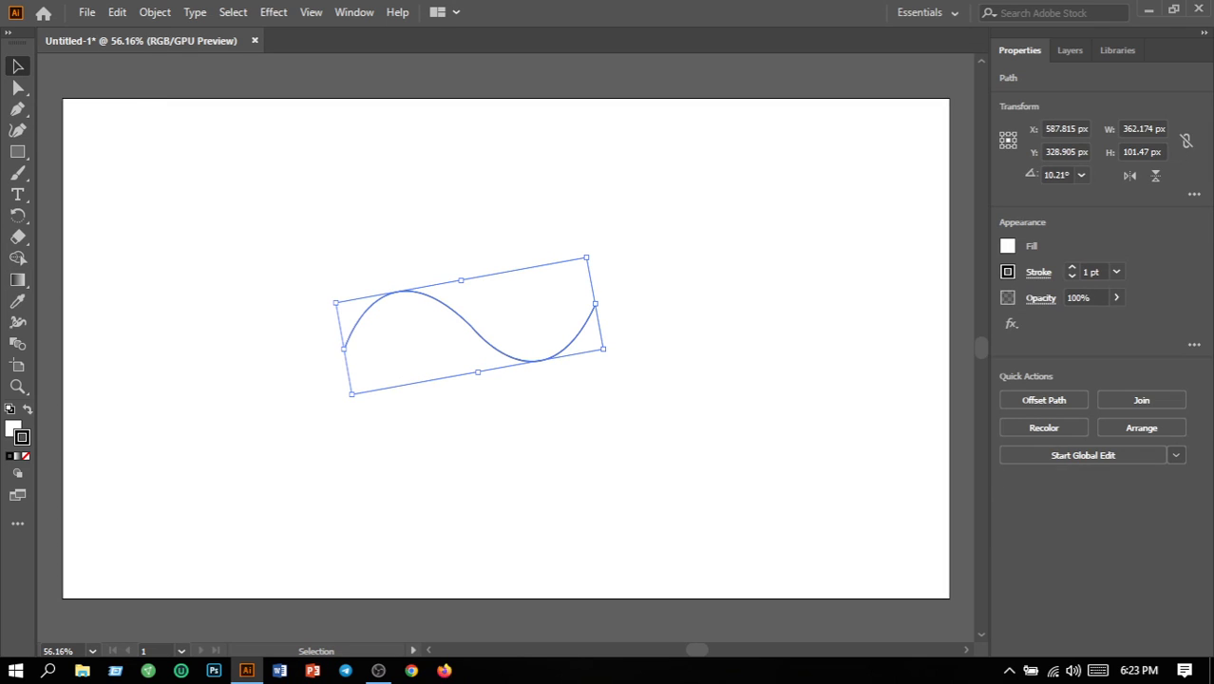
Set the wave path's stroke weight to 20 pt and leave the path selected.
click(1116, 271)
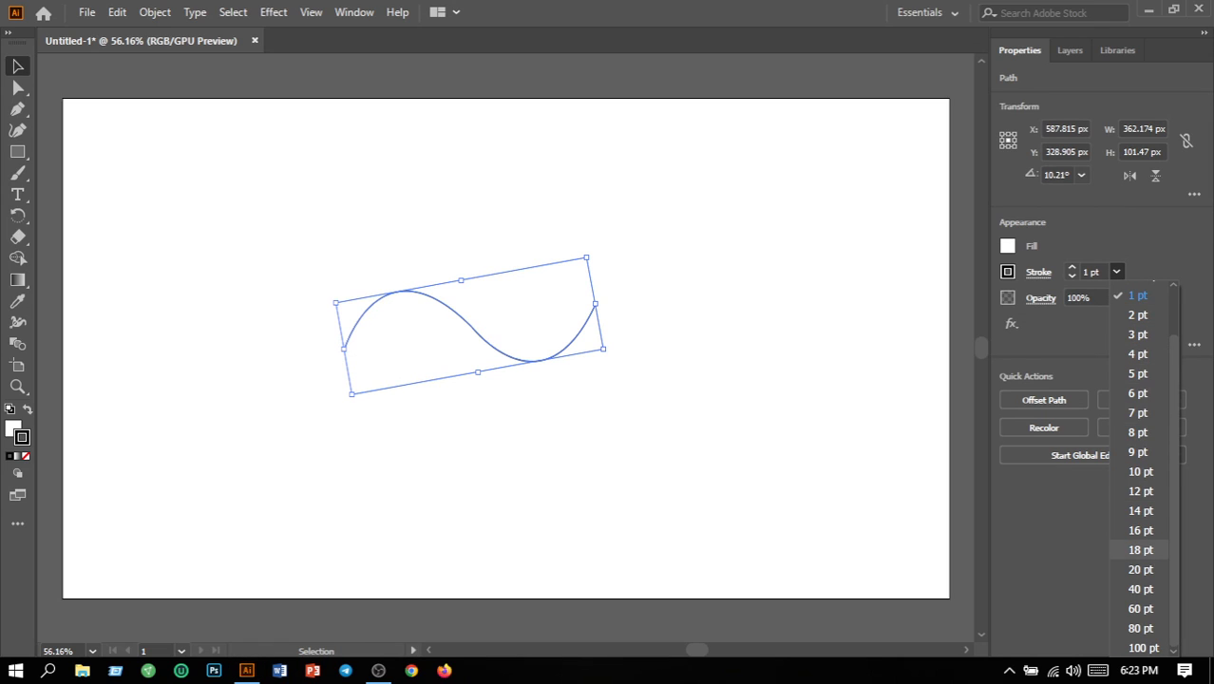
click(1140, 569)
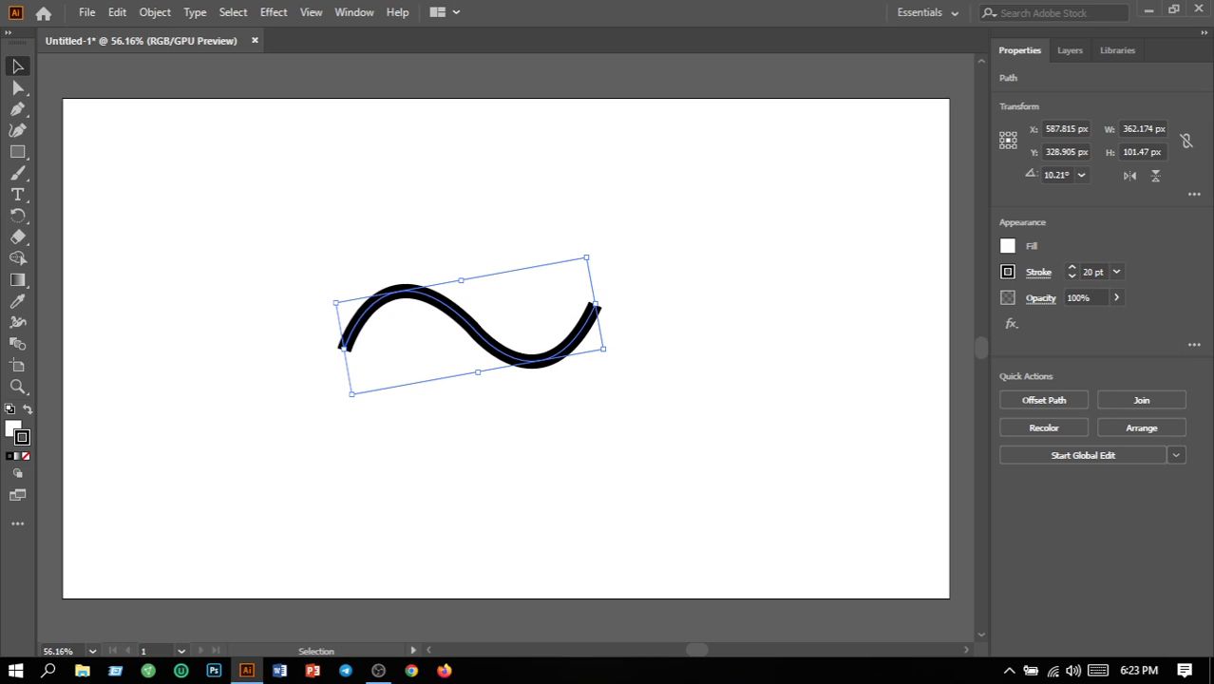
key(ctrl+shift+a)
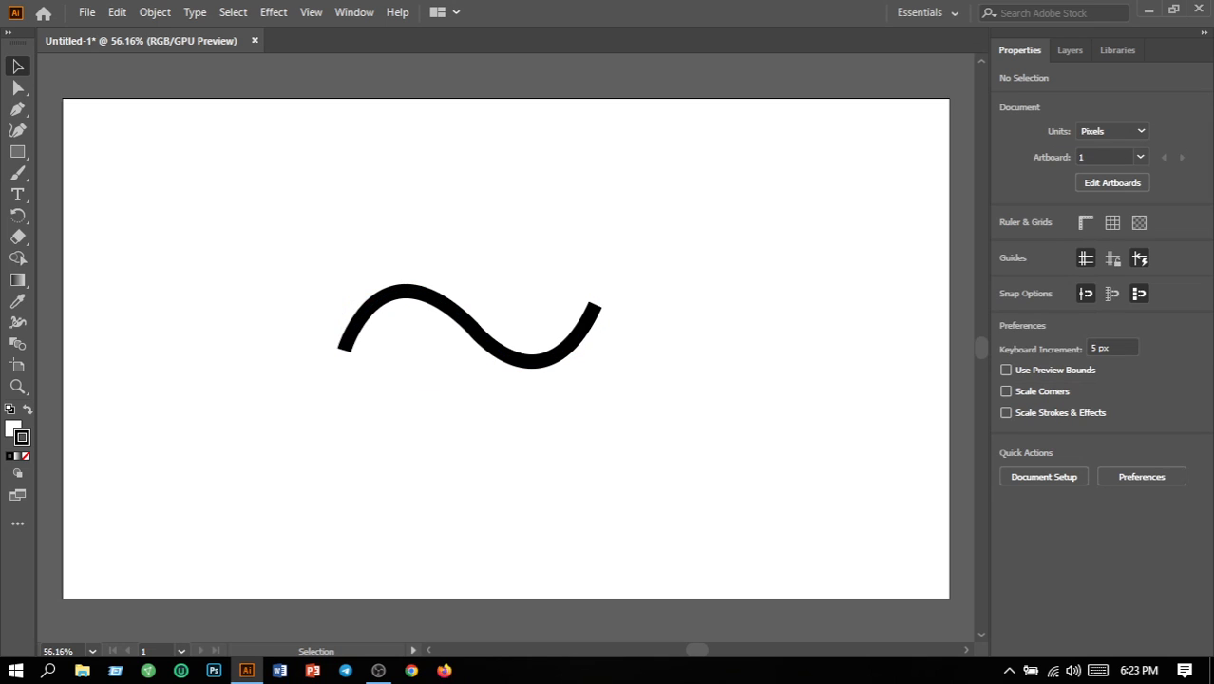
click(498, 340)
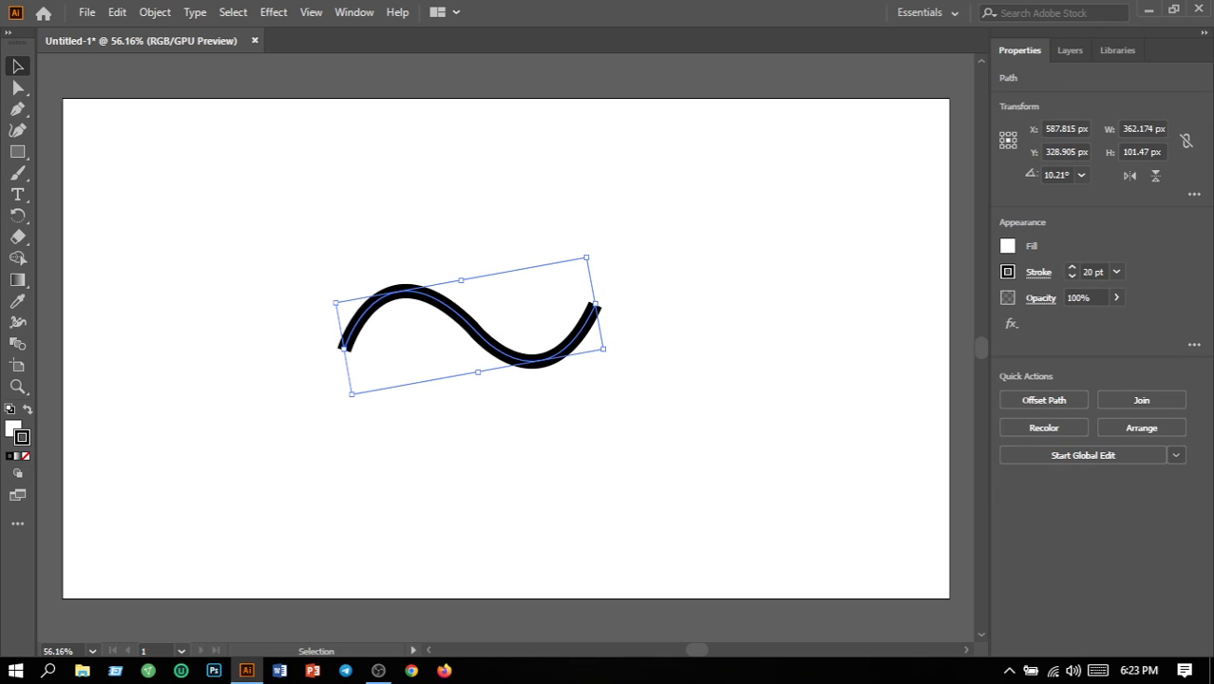
Move the whole wave about 10 px right and 10 px down by its middle anchor with the Direct Selection tool.
click(17, 108)
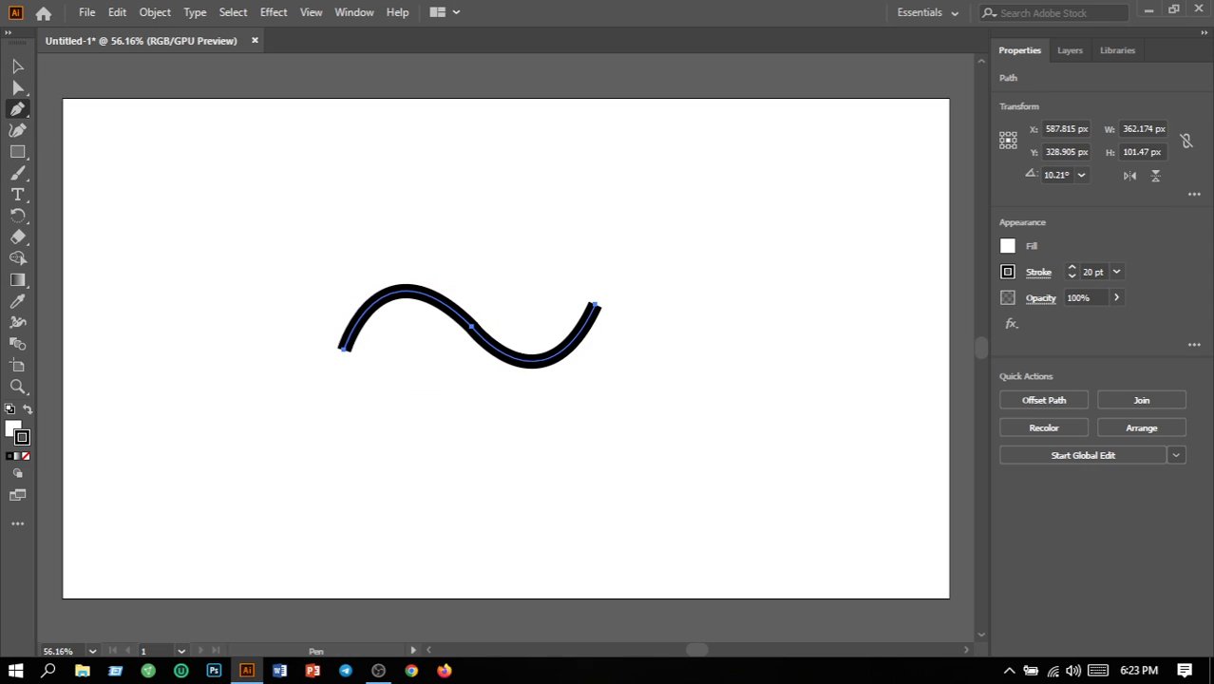
click(17, 87)
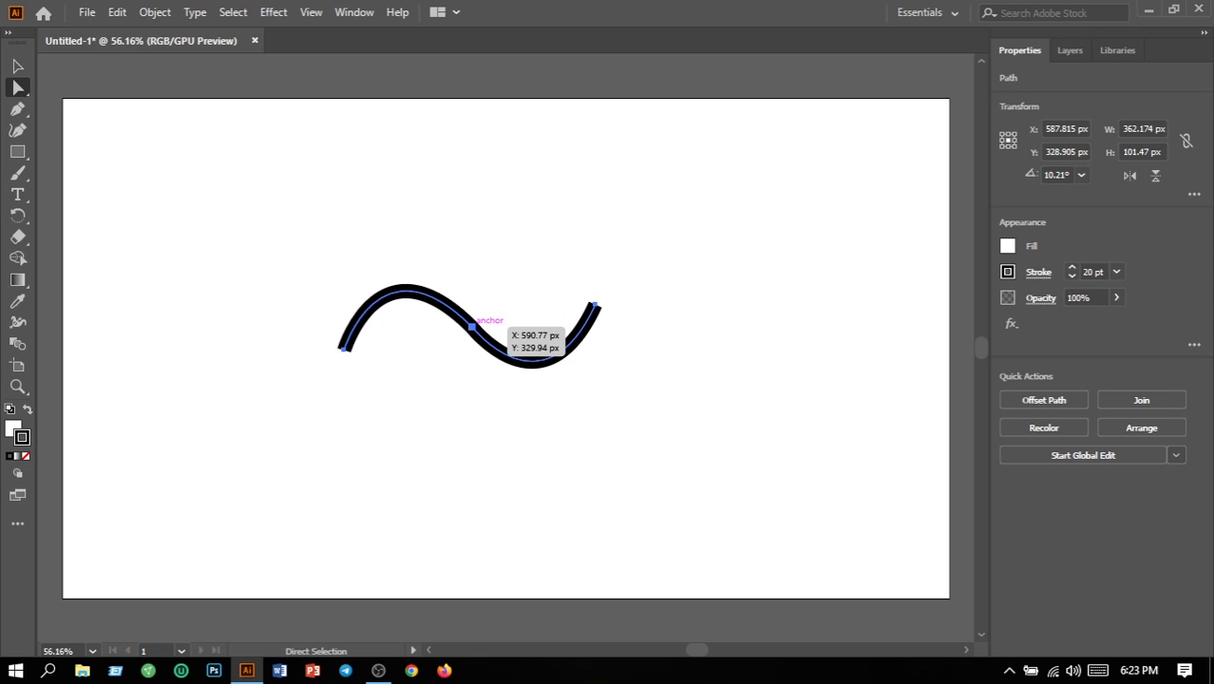
drag(472, 325, 478, 332)
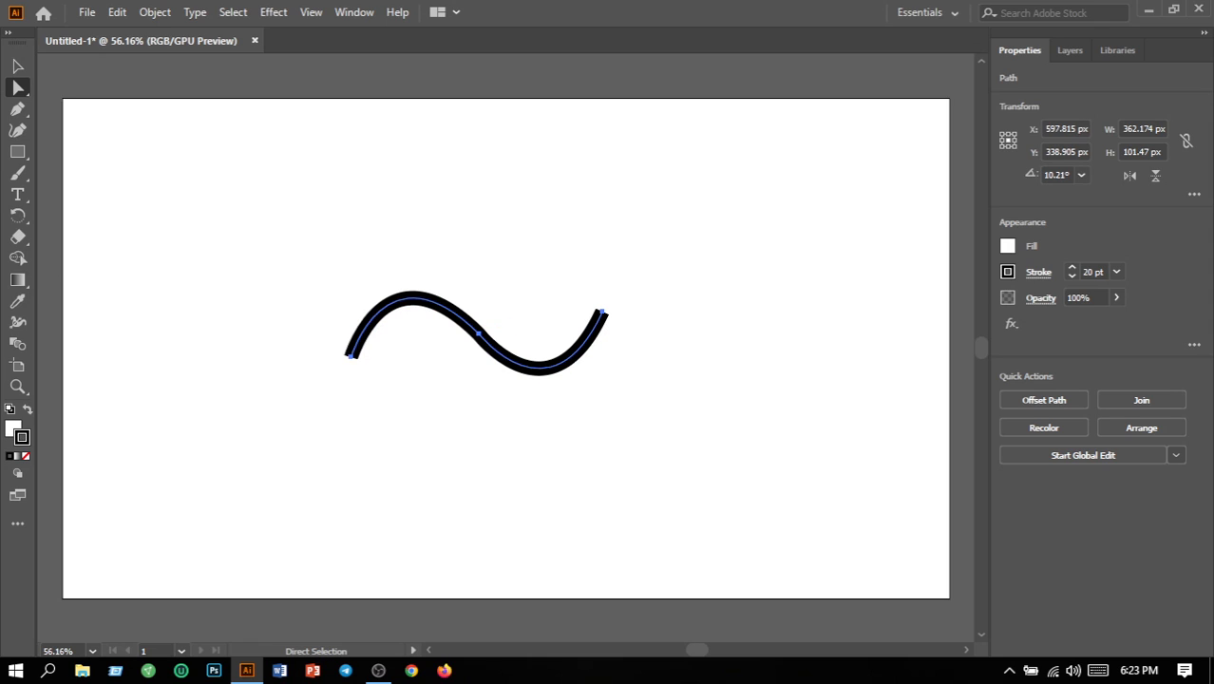
Change the wave's stroke colour to the medium blue swatch and deselect the path.
click(1008, 271)
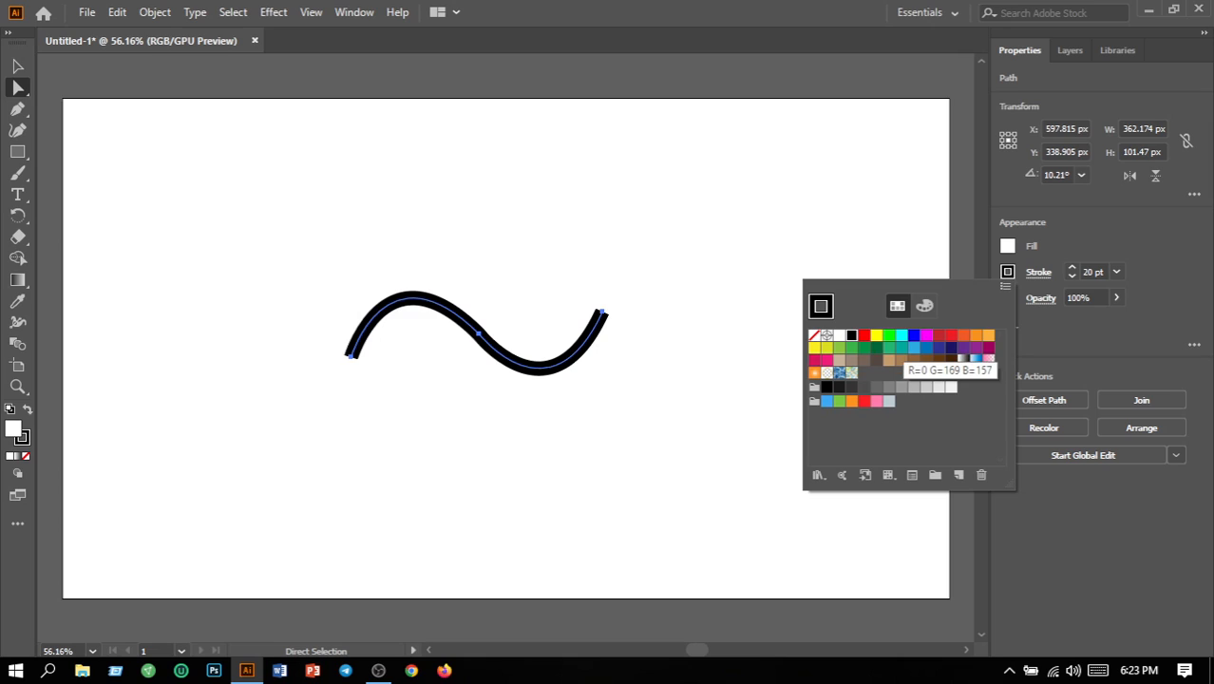
click(926, 348)
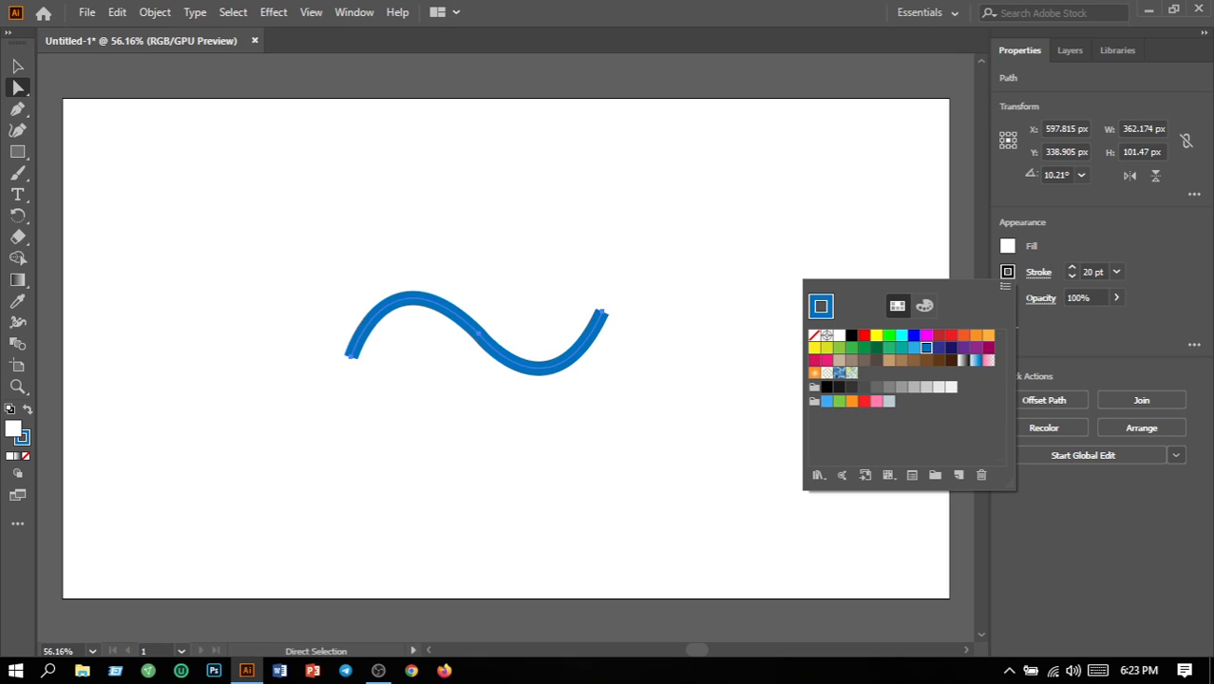
key(Escape)
click(665, 427)
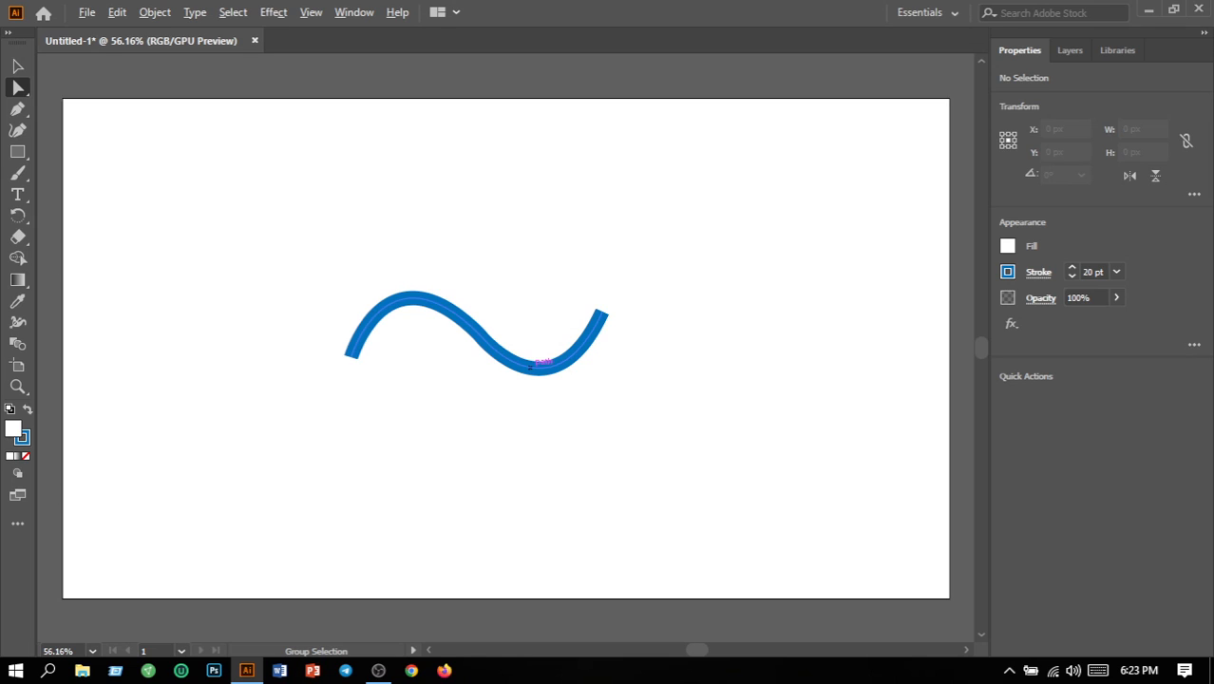
alt+click(530, 367)
click(646, 427)
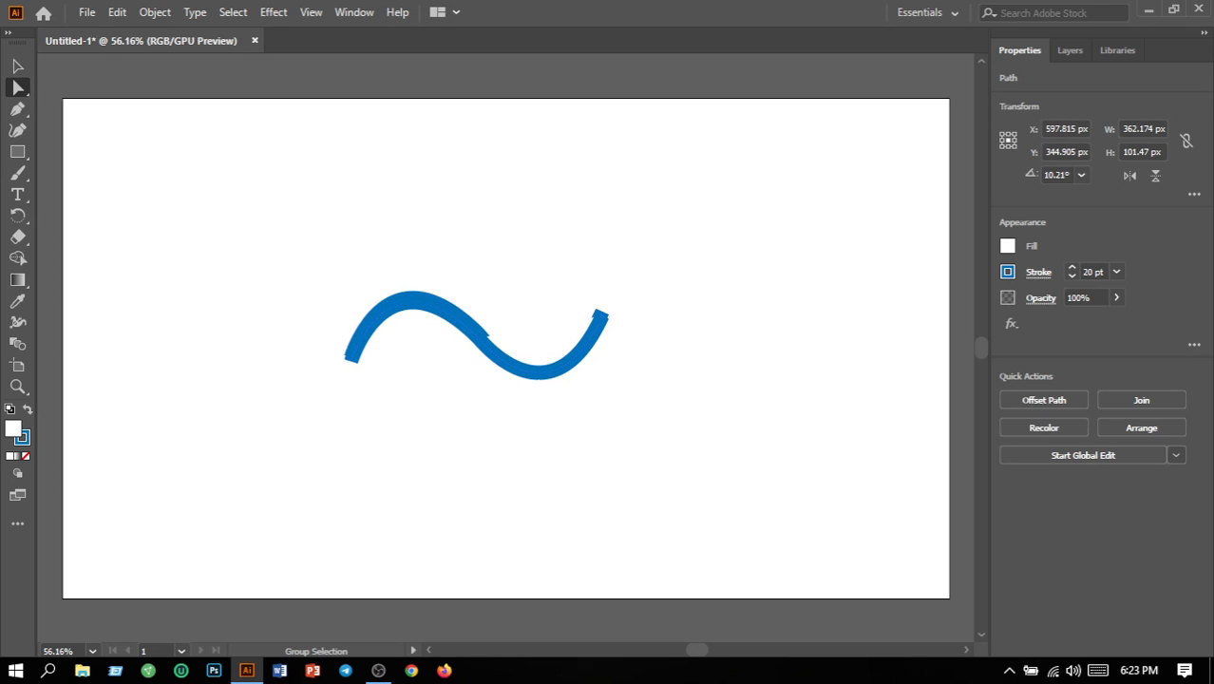
ctrl+click(531, 367)
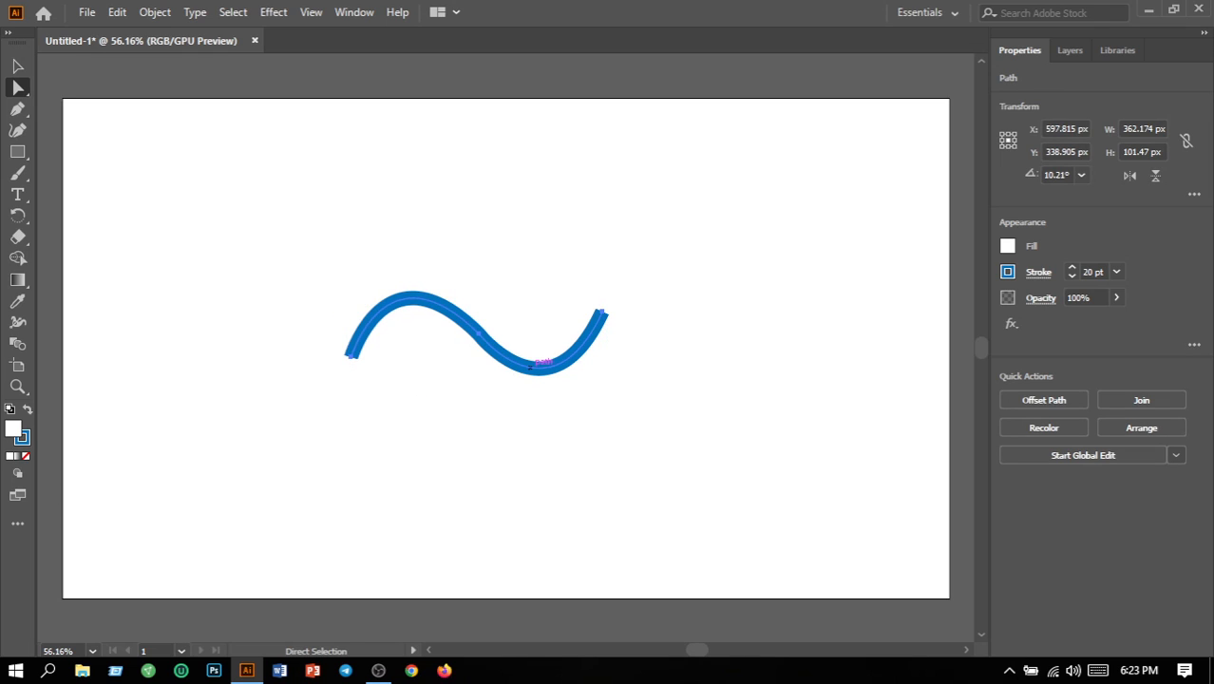
click(513, 427)
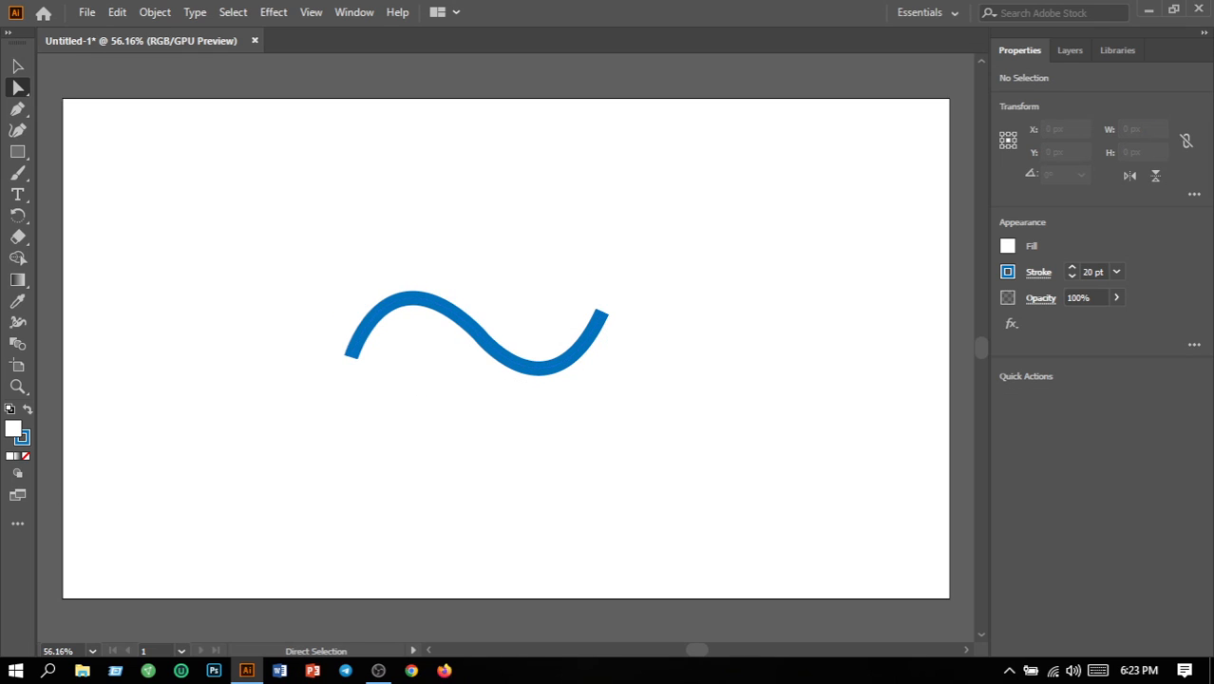
click(525, 365)
click(499, 428)
Place a copy of the blue wave about 194 px below the original and give the copy a cyan stroke.
key(v)
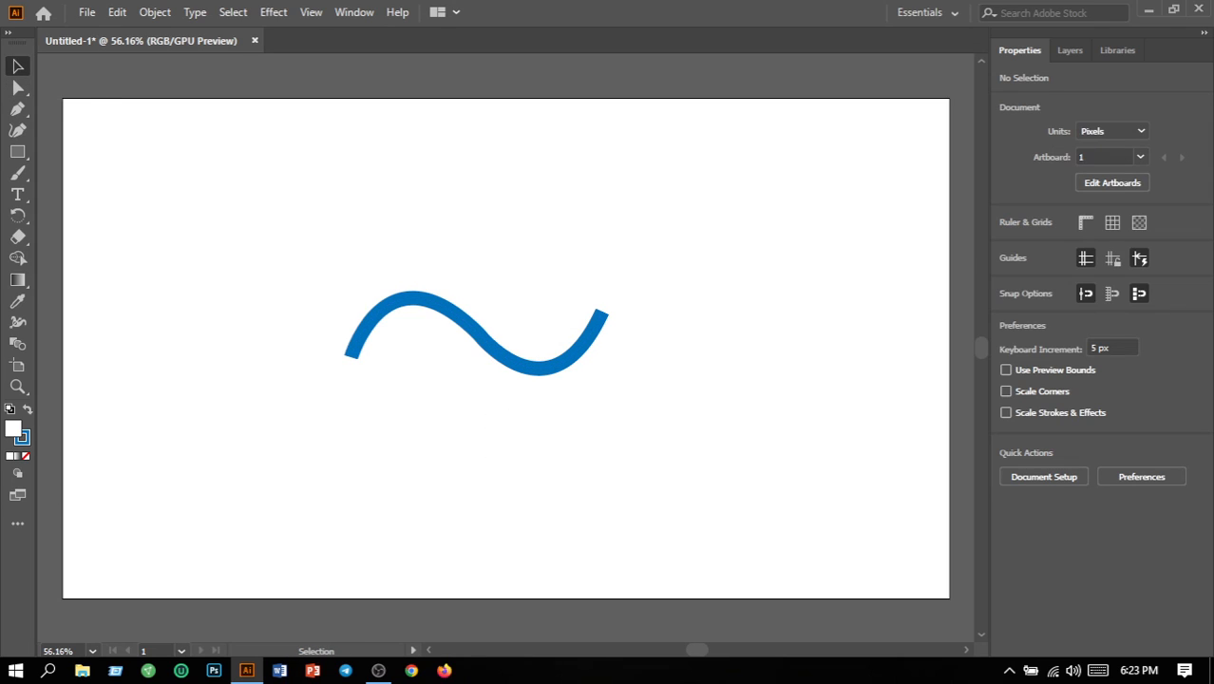
drag(469, 334, 486, 439)
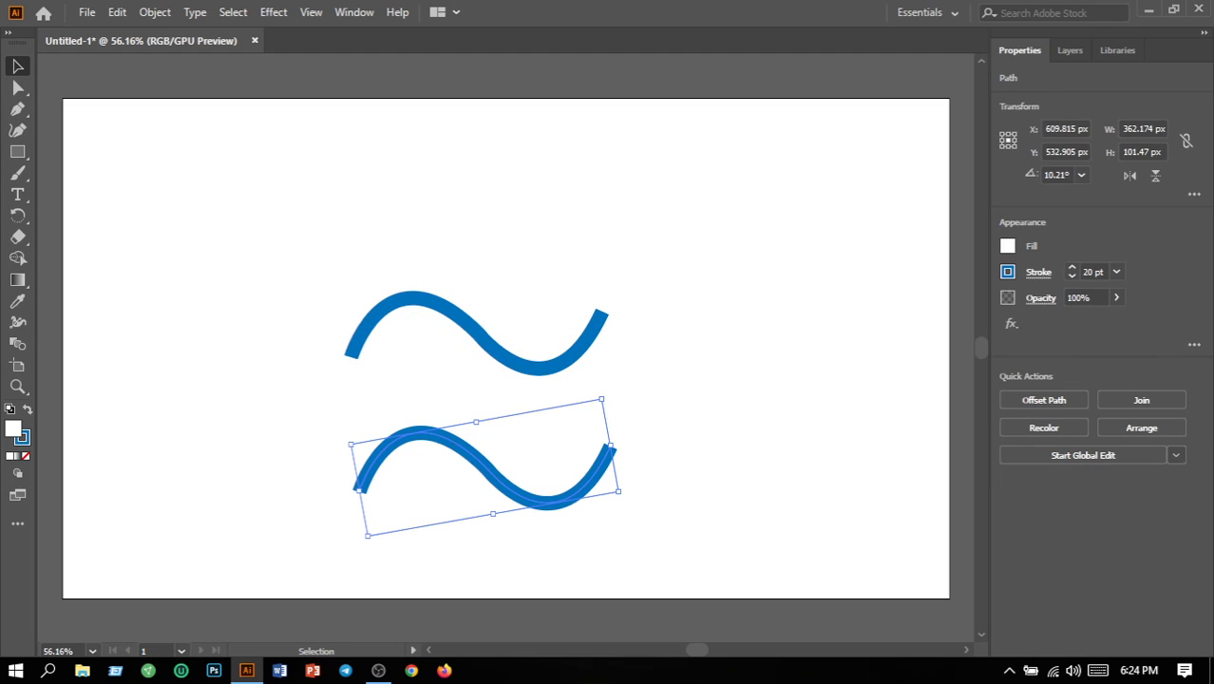
click(1008, 271)
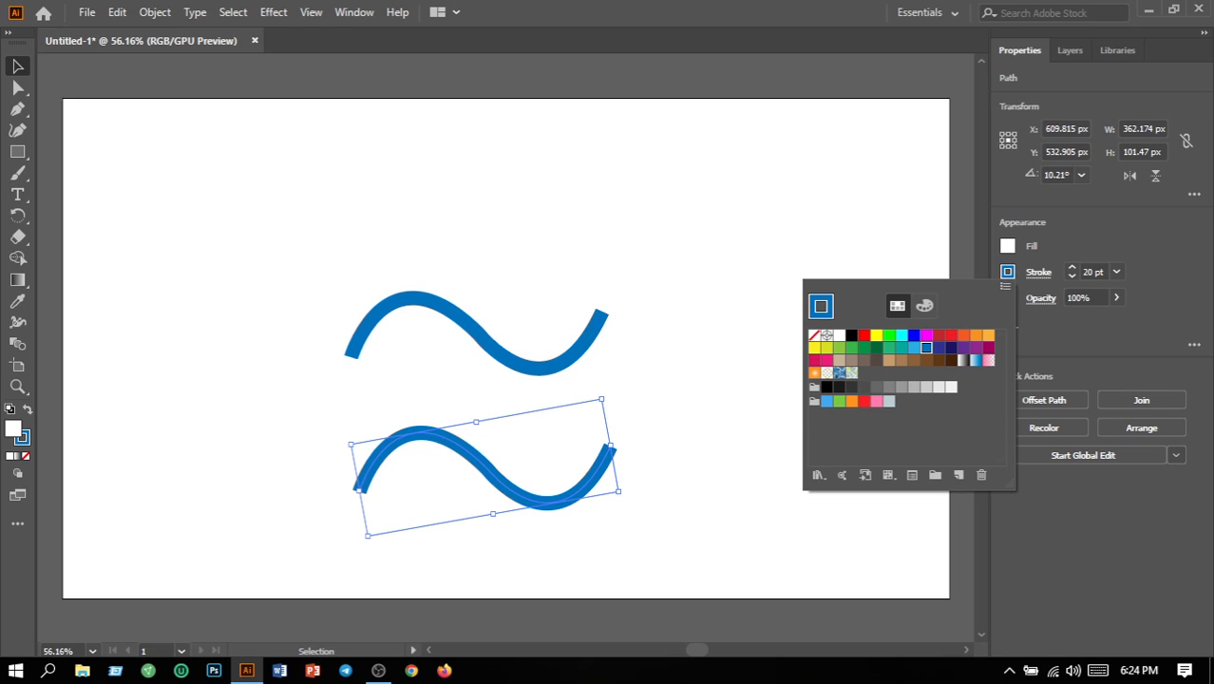
click(900, 335)
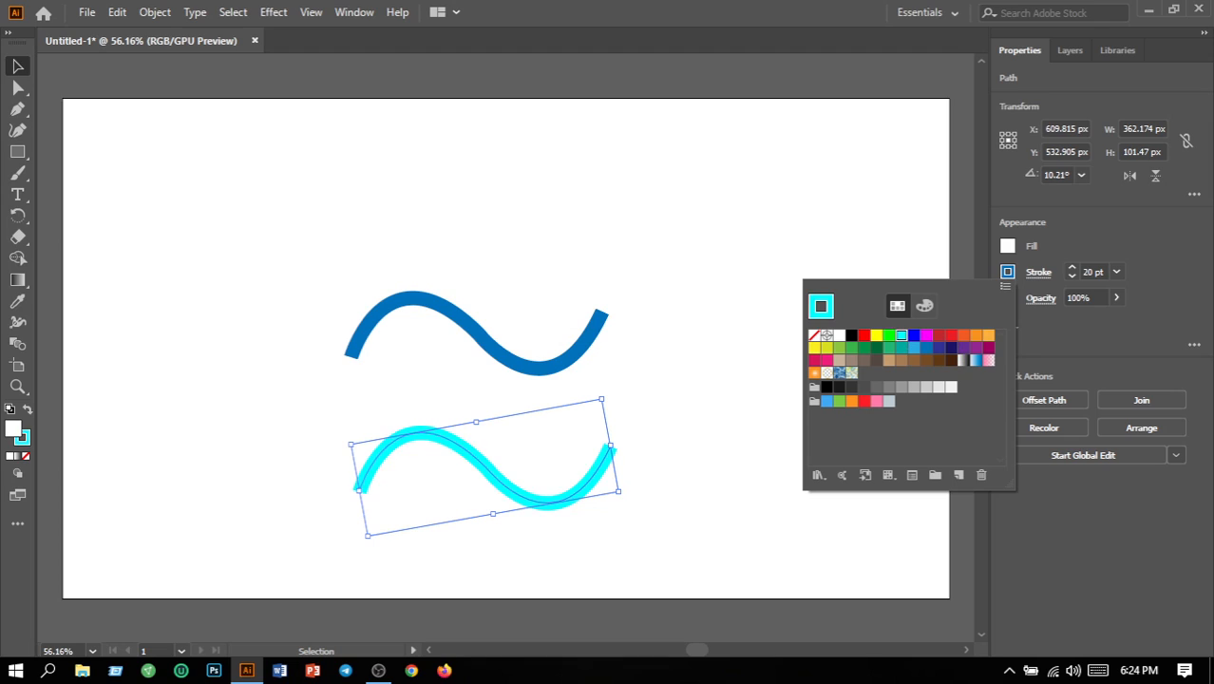
key(Escape)
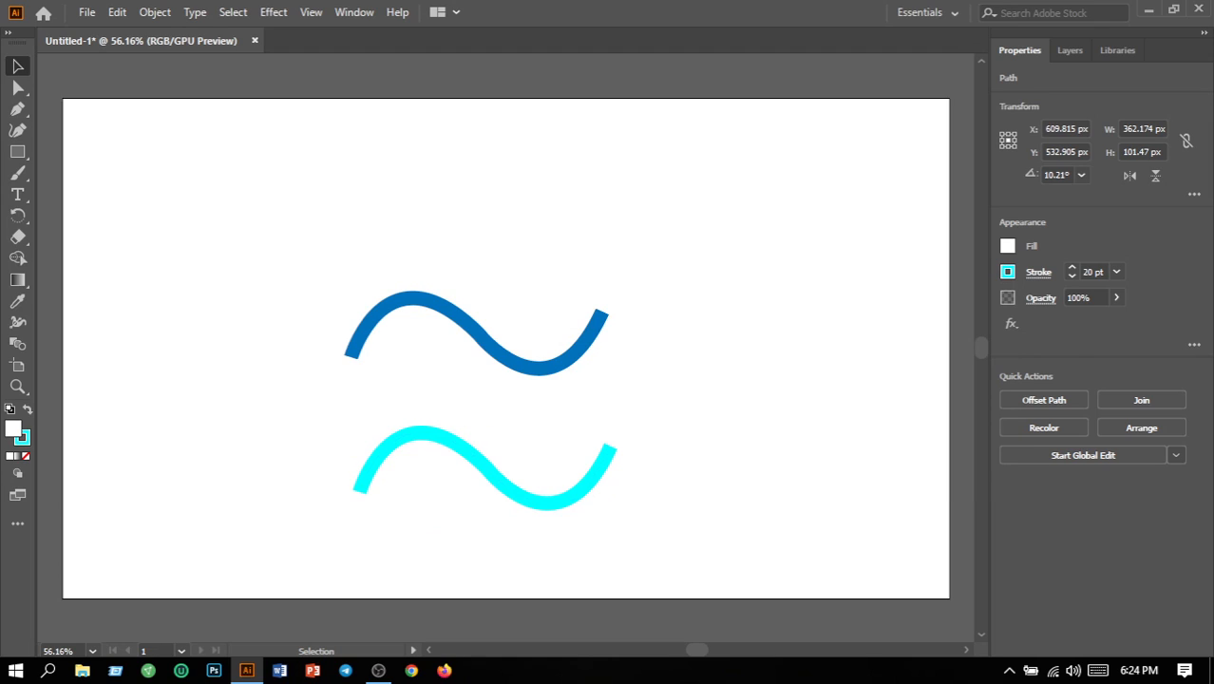
key(ctrl+shift+a)
Try moving the cyan wave up and rotating it to about 137° across the blue wave's middle, and undo these changes.
drag(484, 466, 453, 397)
key(ctrl+shift+a)
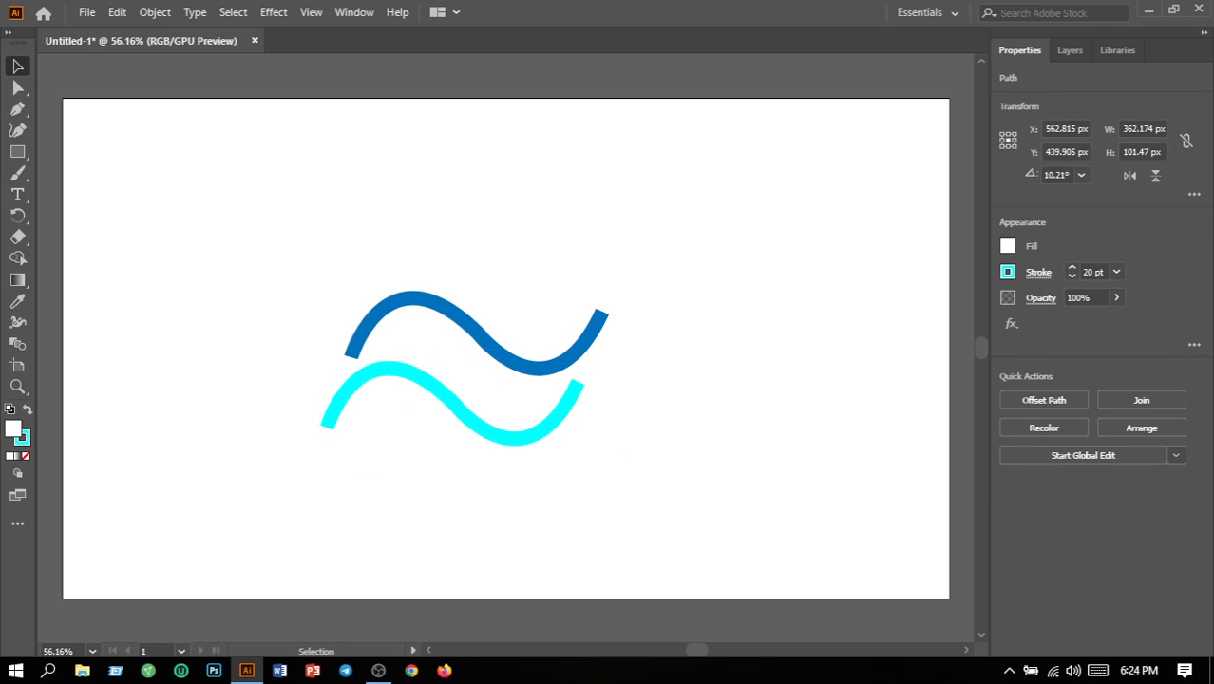
click(453, 403)
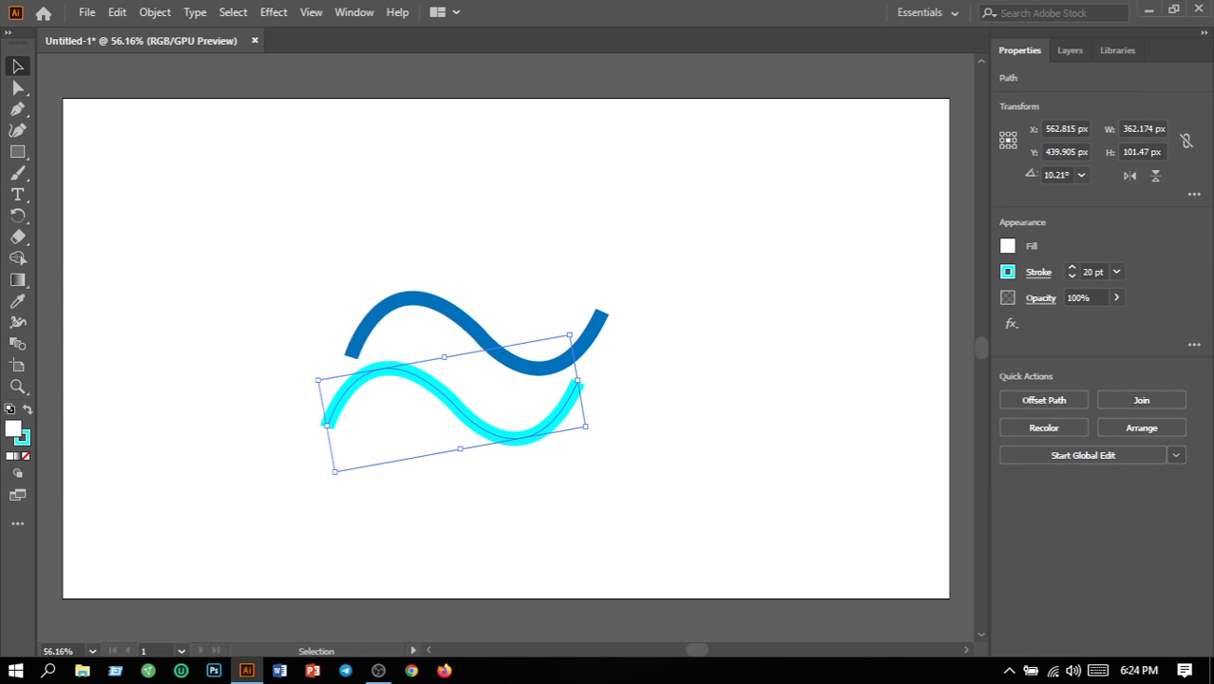
drag(594, 432, 398, 237)
click(402, 233)
drag(446, 397, 486, 348)
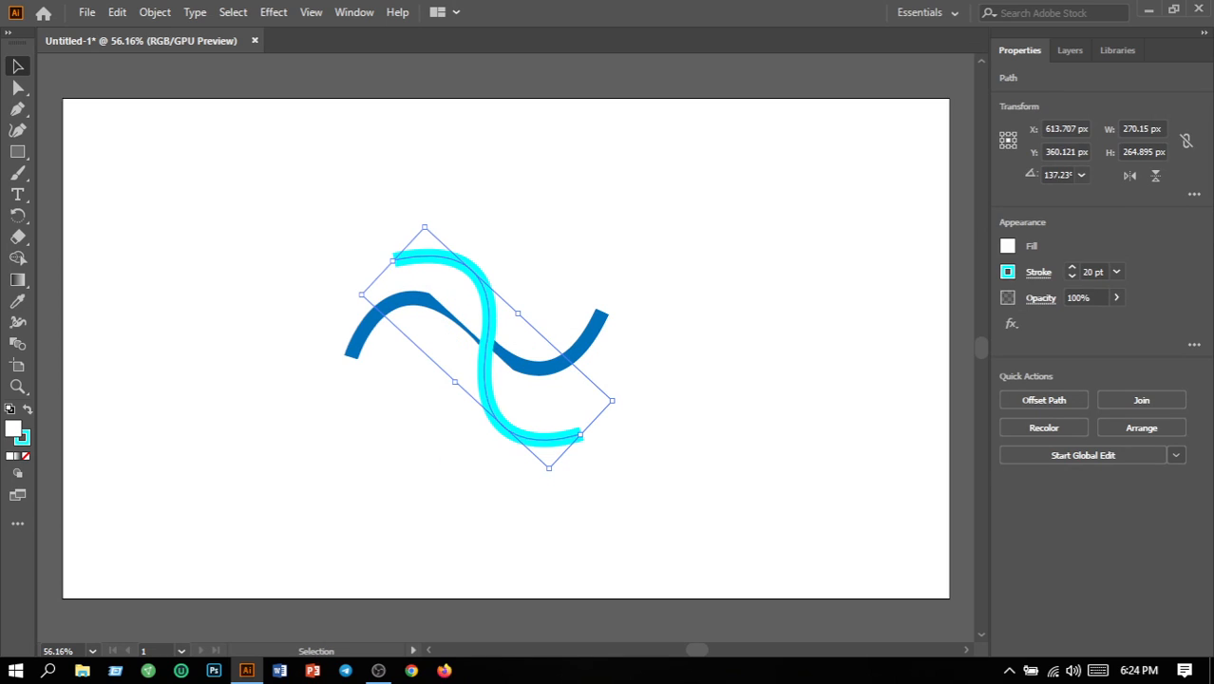
key(ctrl+shift+a)
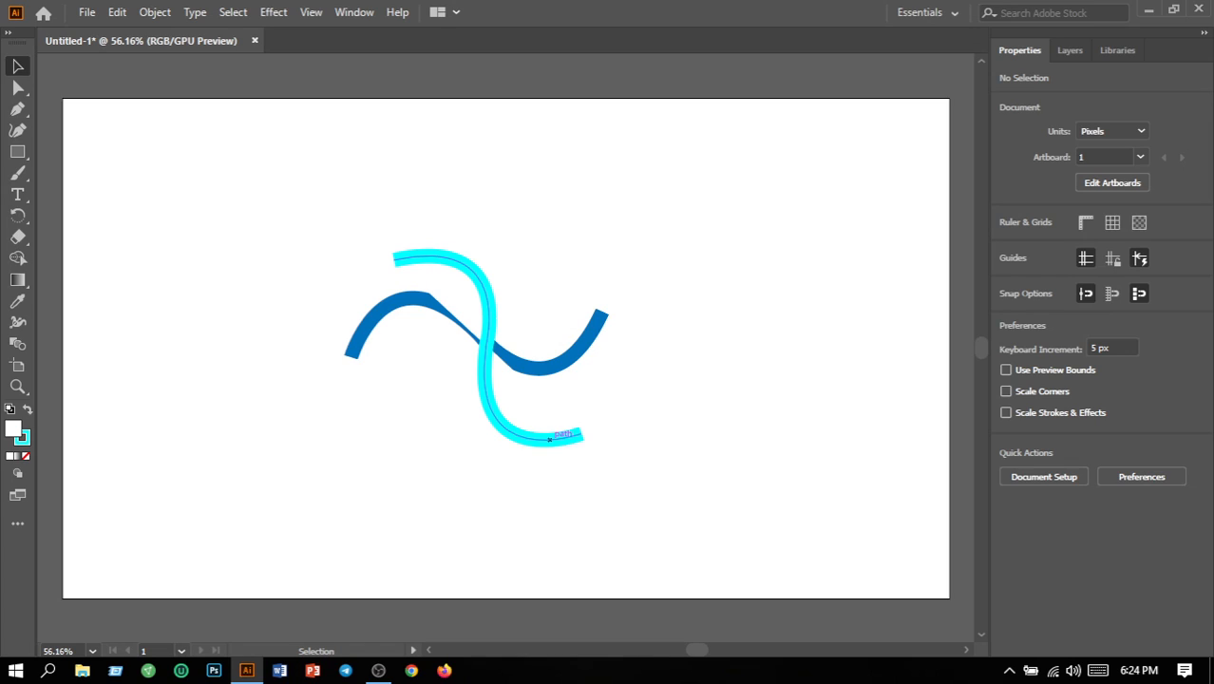
key(ctrl+z)
key(ctrl+z)
key(ctrl+z)
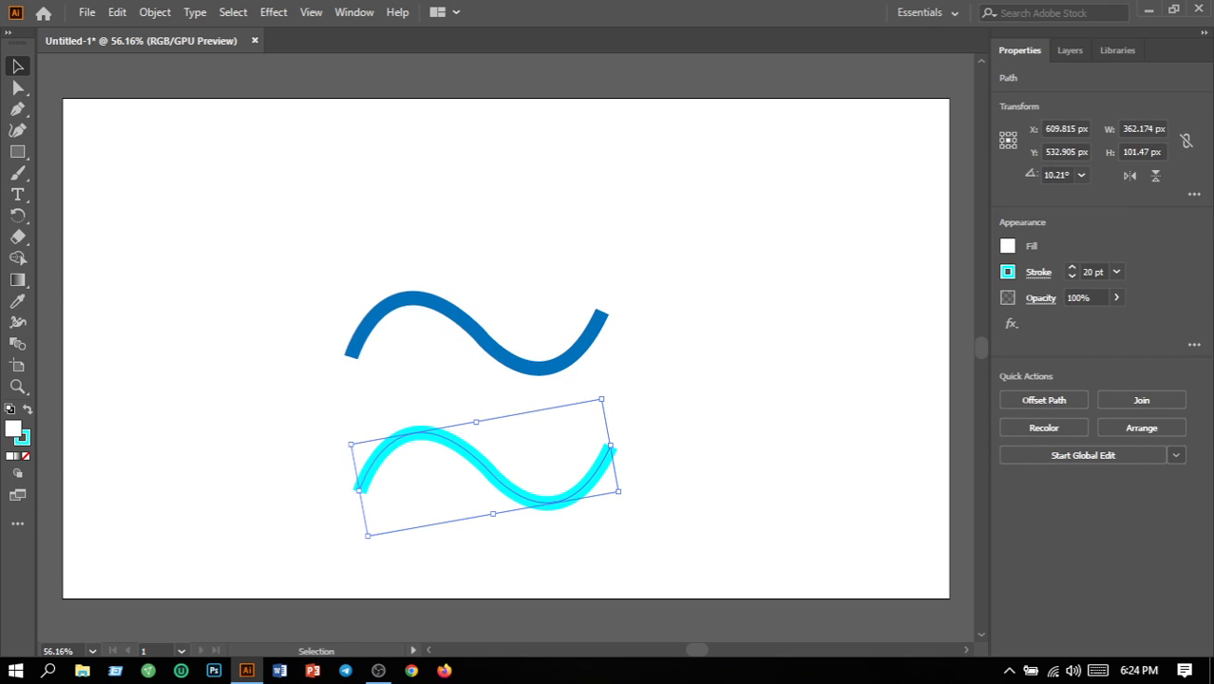
Delete both the blue and the cyan waves from the artboard.
drag(190, 200, 665, 606)
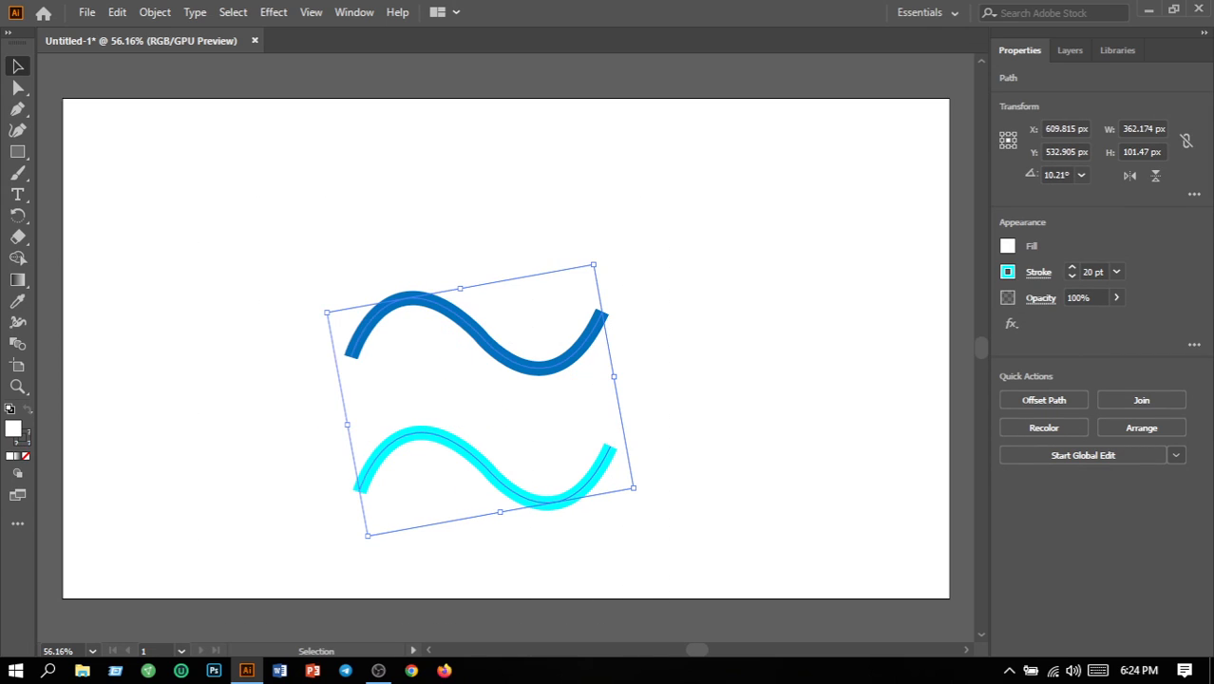
key(Delete)
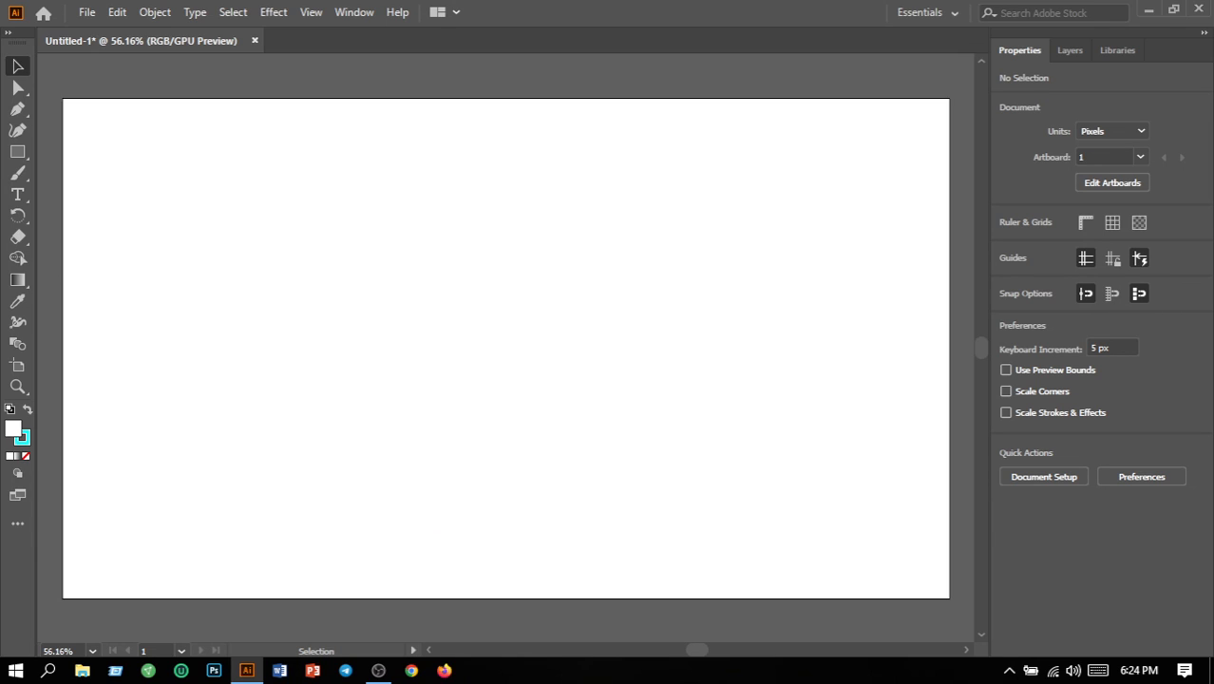
Start a Pen path without fill, placing its first anchor at about X 333 px, Y 386 px.
key(p)
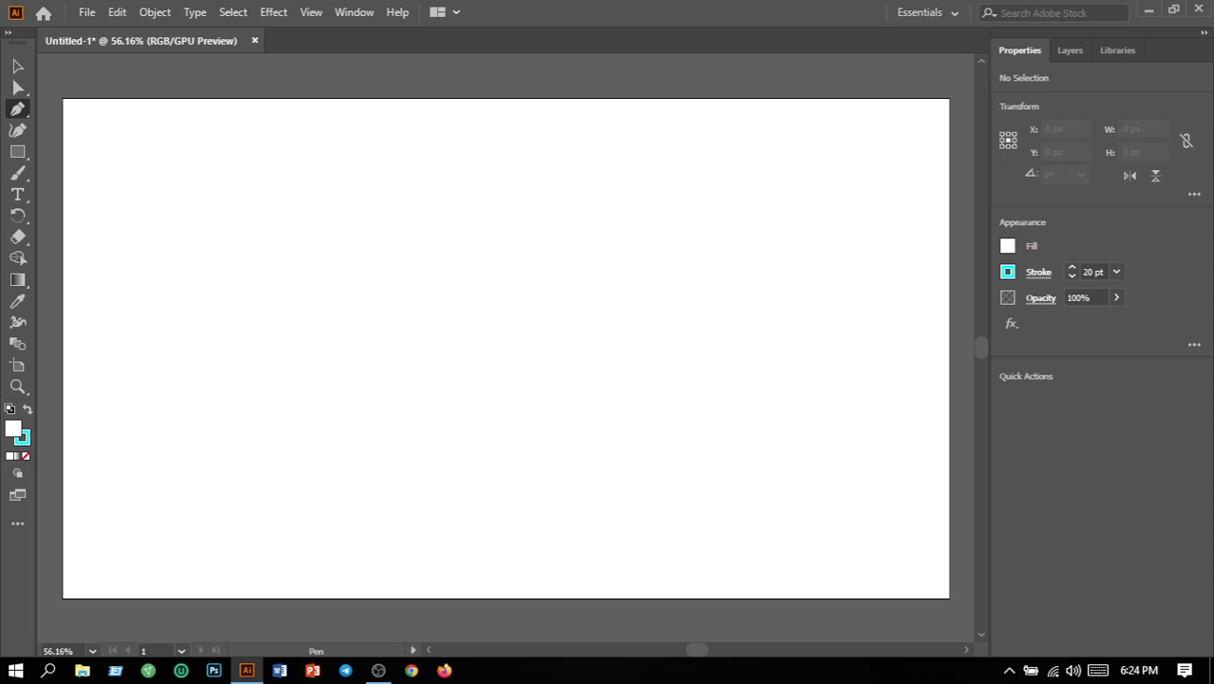
key(slash)
click(292, 366)
click(451, 363)
click(489, 503)
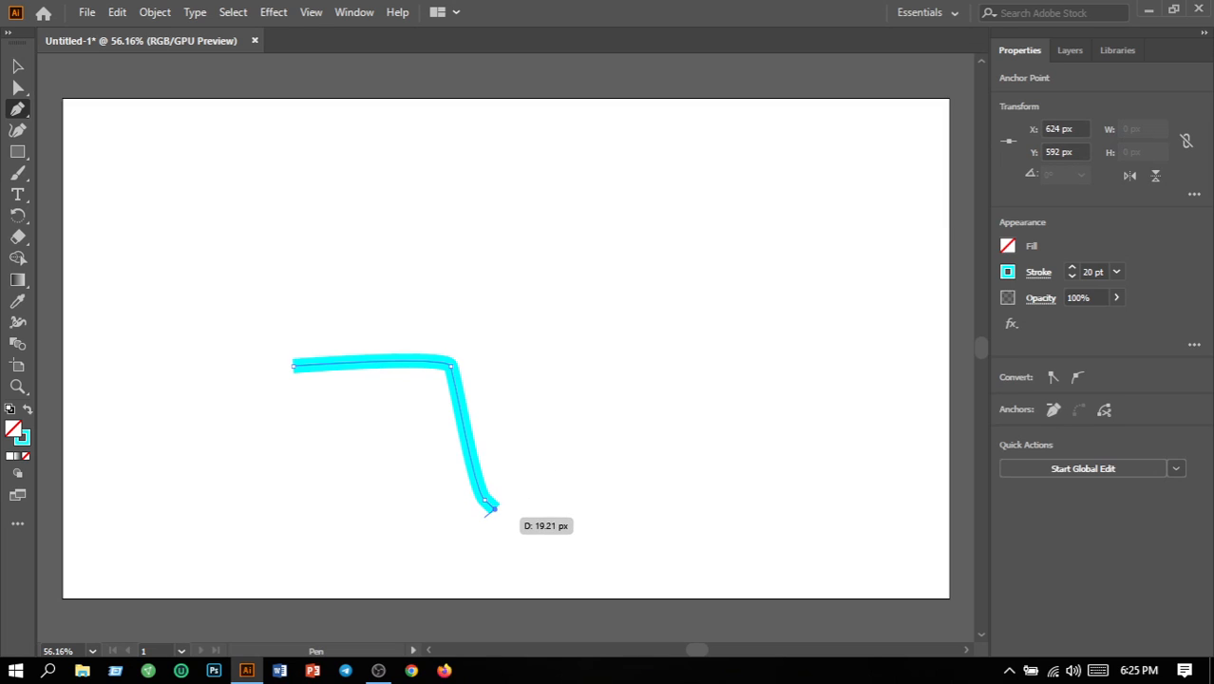
key(ctrl+z)
key(ctrl+z)
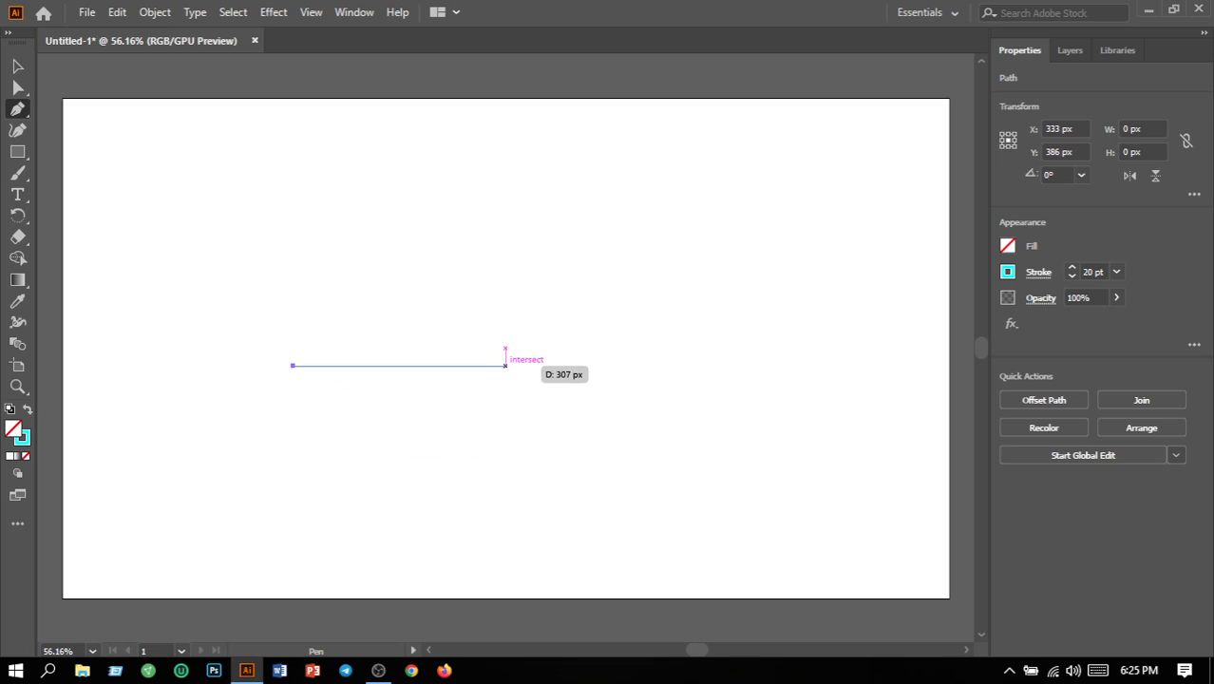
Complete a cyan wave with a smooth middle anchor about 307 px from the start and an end anchor about 315 px further along the same horizontal.
mouse_move(505, 365)
mouse_down()
mouse_move(604, 529)
mouse_move(639, 554)
mouse_move(625, 529)
mouse_up()
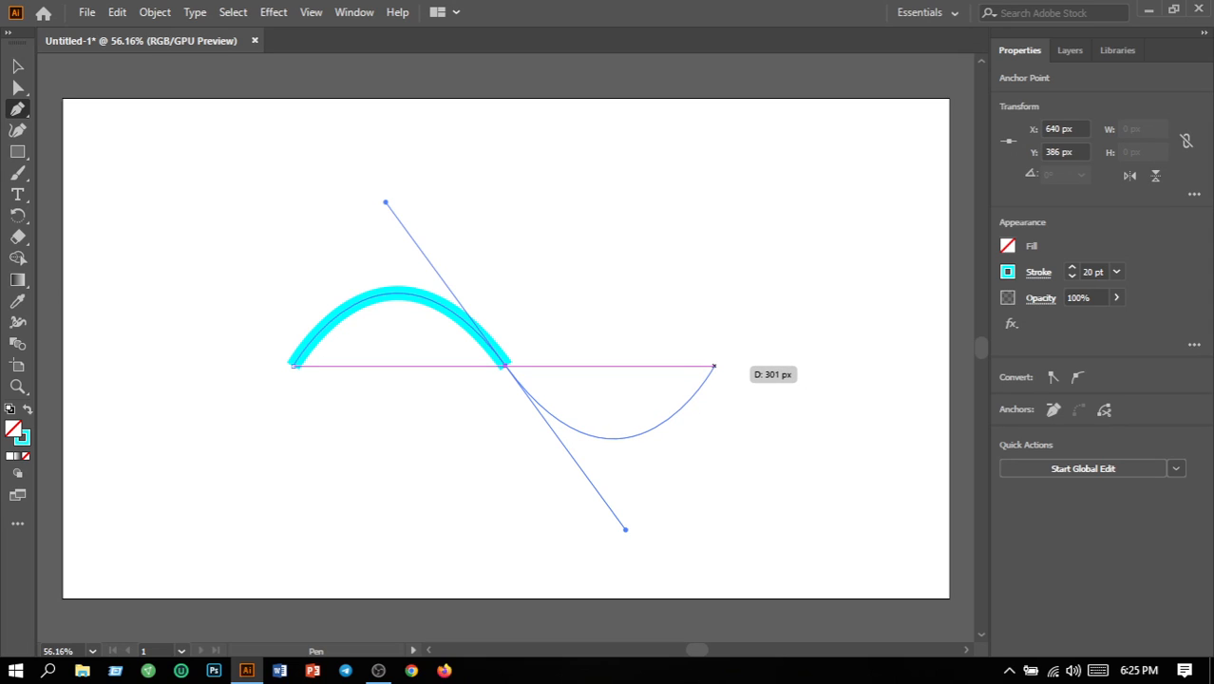
mouse_move(715, 366)
mouse_down()
mouse_move(721, 339)
mouse_move(737, 345)
mouse_up()
key(ctrl+z)
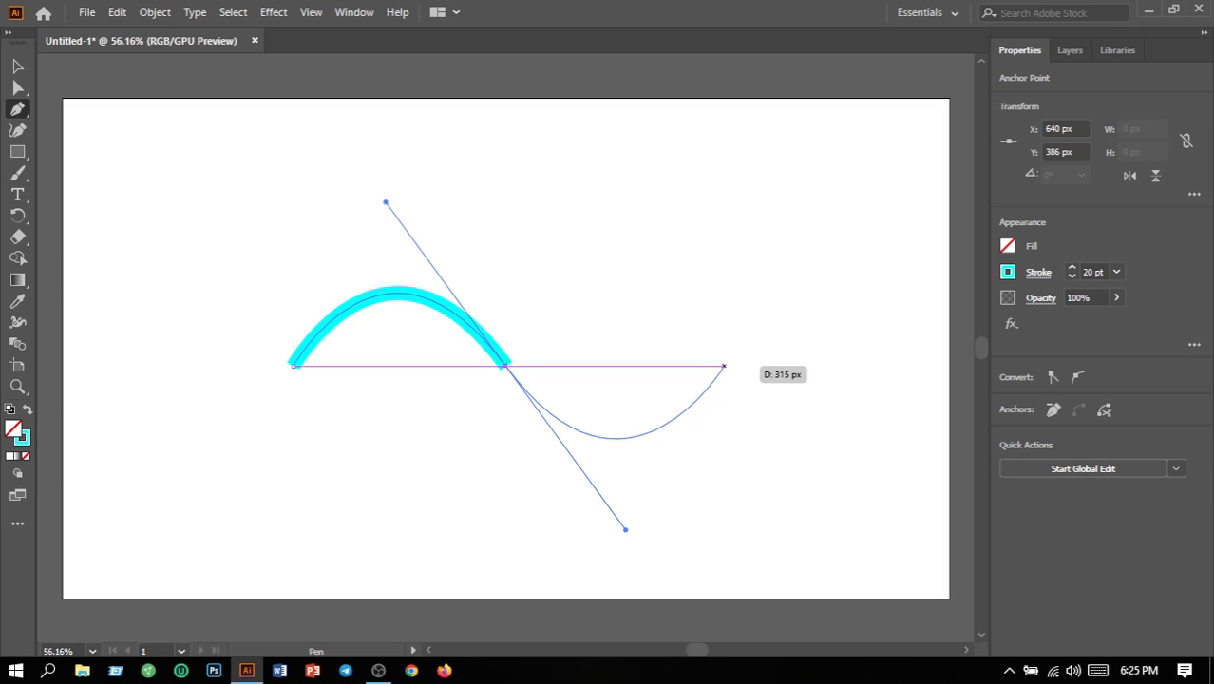
click(724, 366)
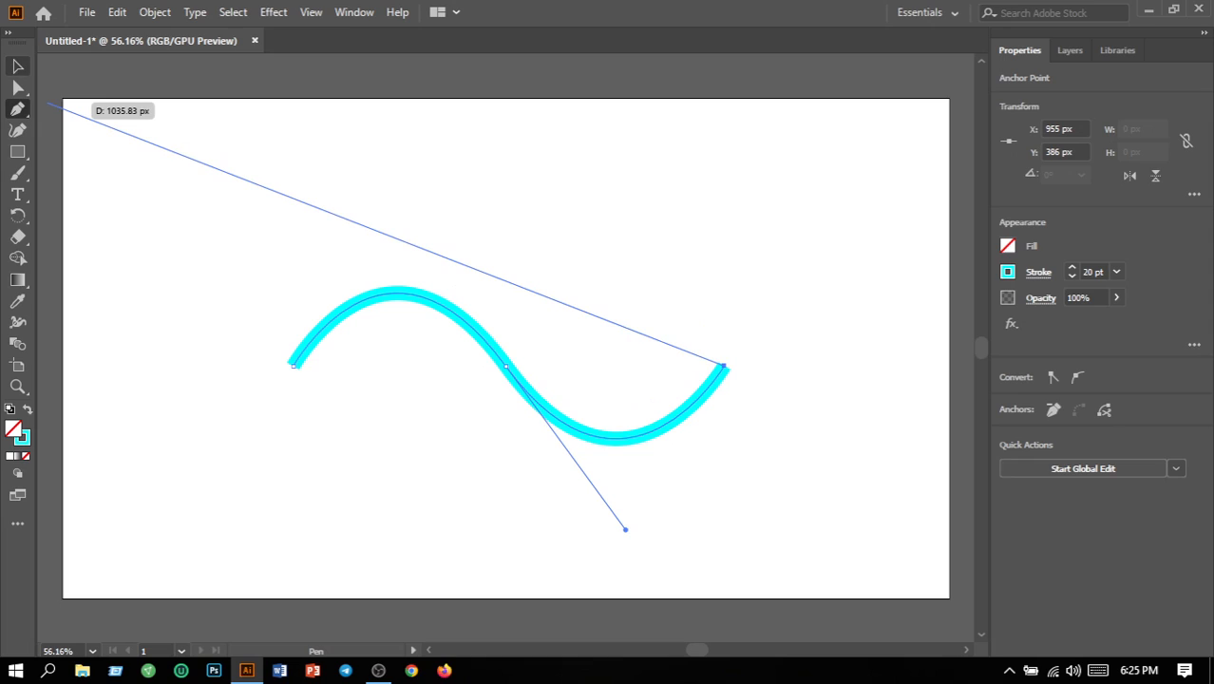
click(17, 65)
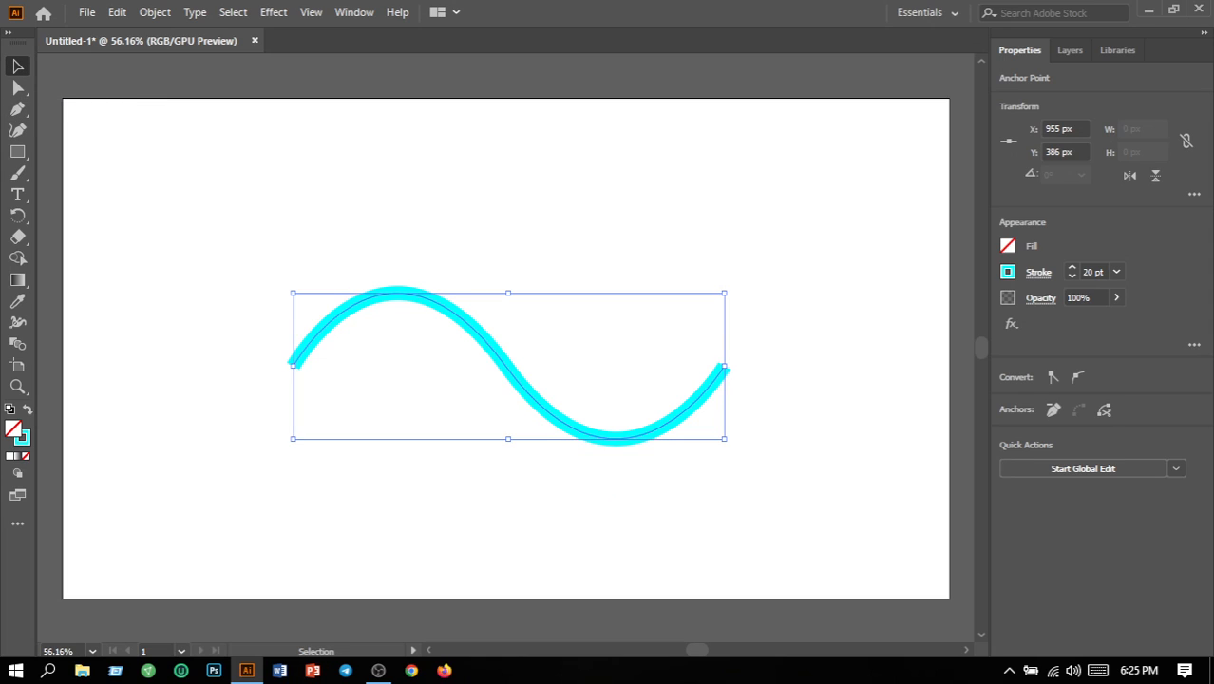
Try a linear gradient as the new cyan wave's fill and undo it.
click(17, 279)
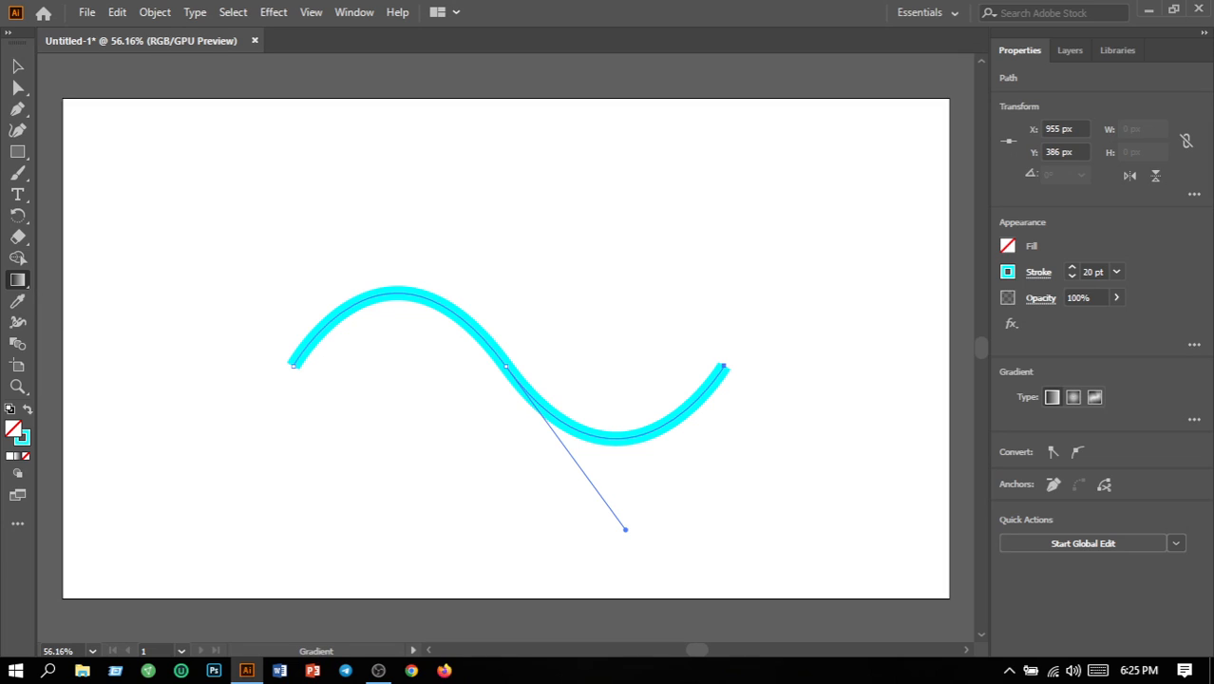
click(1052, 396)
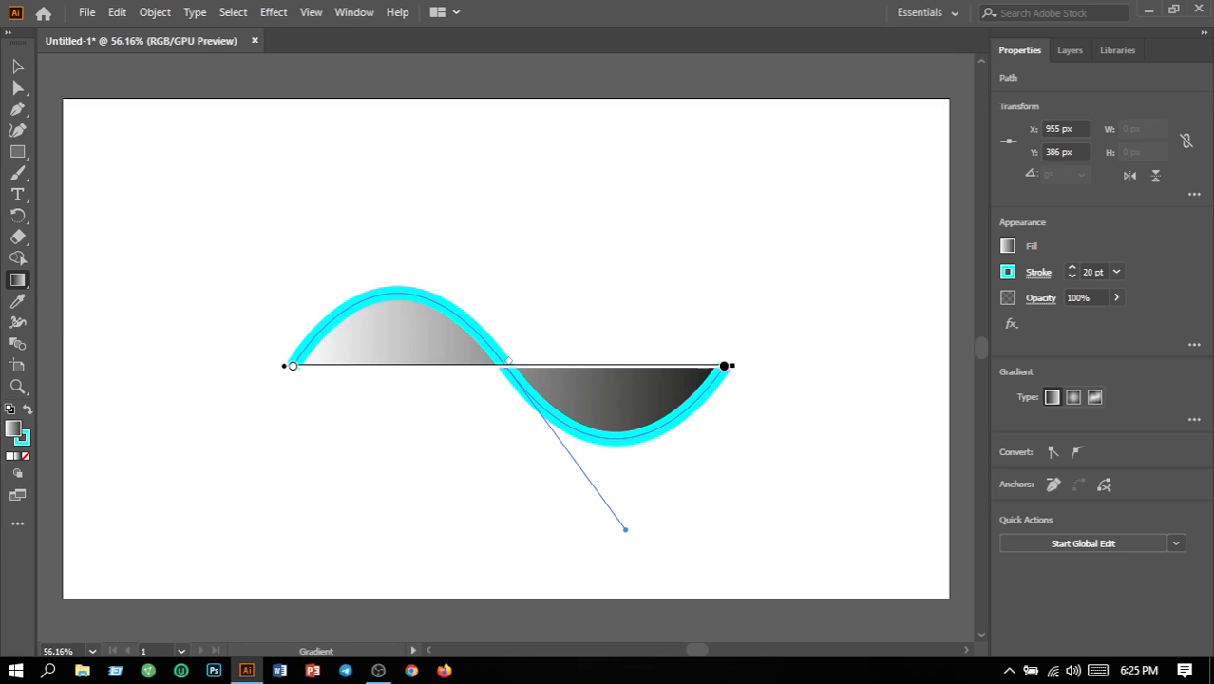
key(ctrl+z)
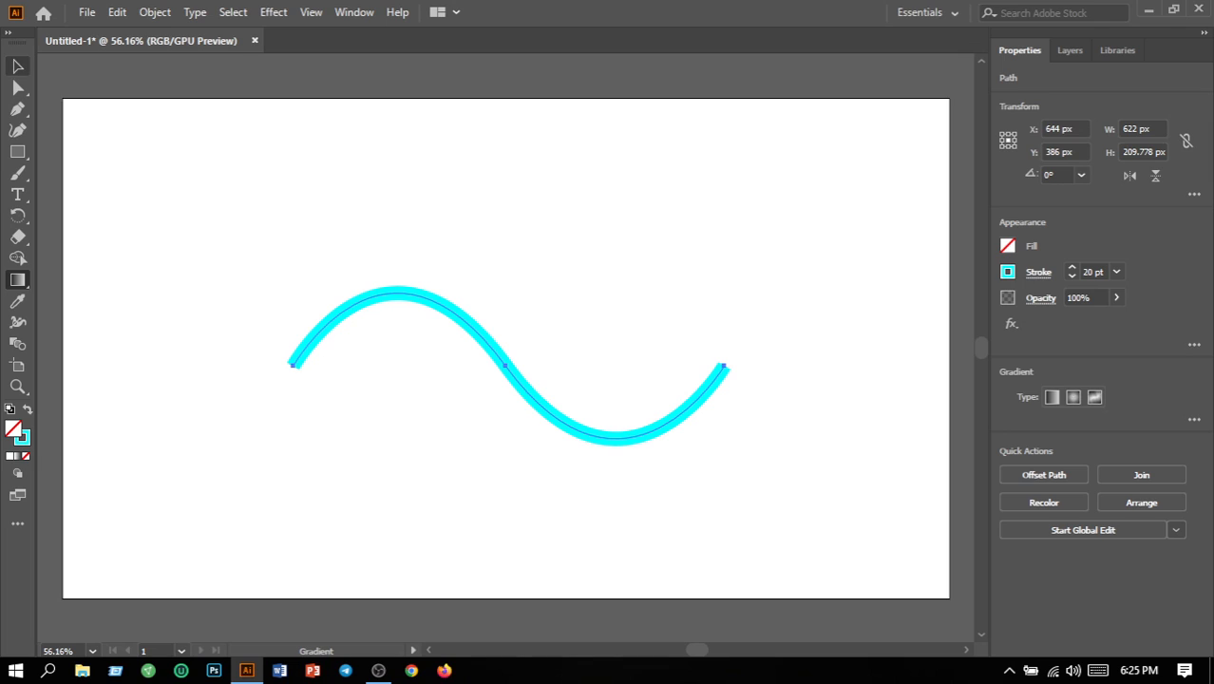
Move the cyan wave up to X 640 px, Y 289 px on the artboard and deselect it.
click(18, 66)
click(741, 475)
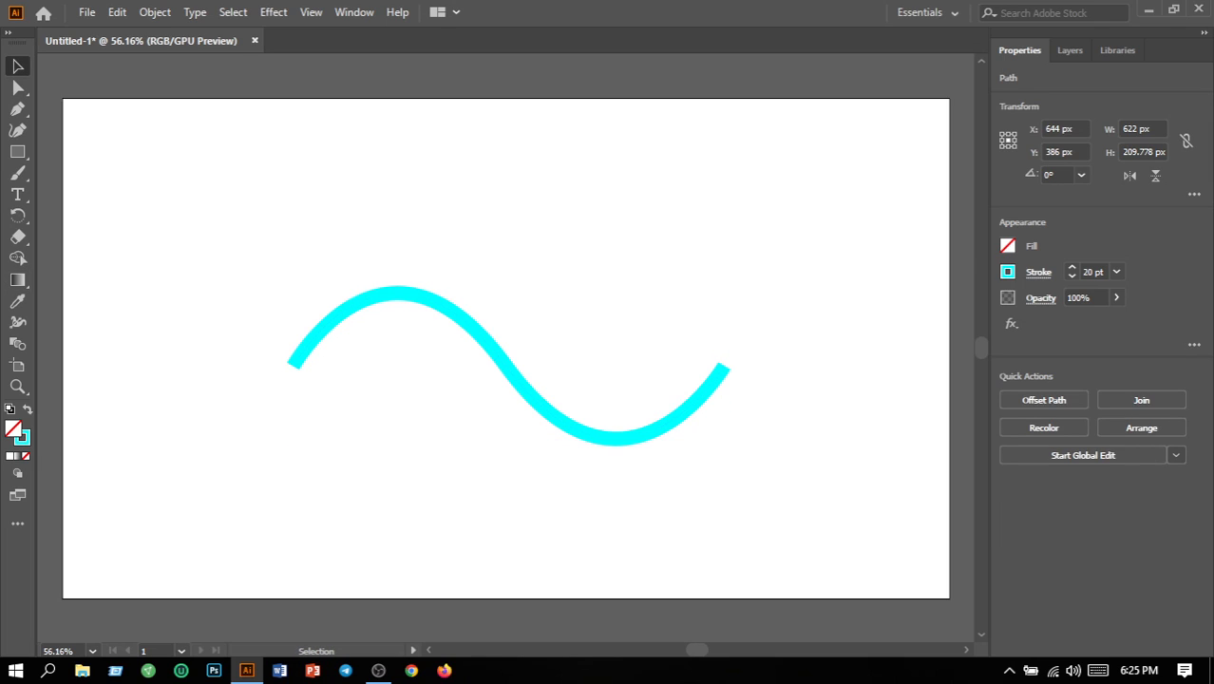
drag(690, 408, 690, 344)
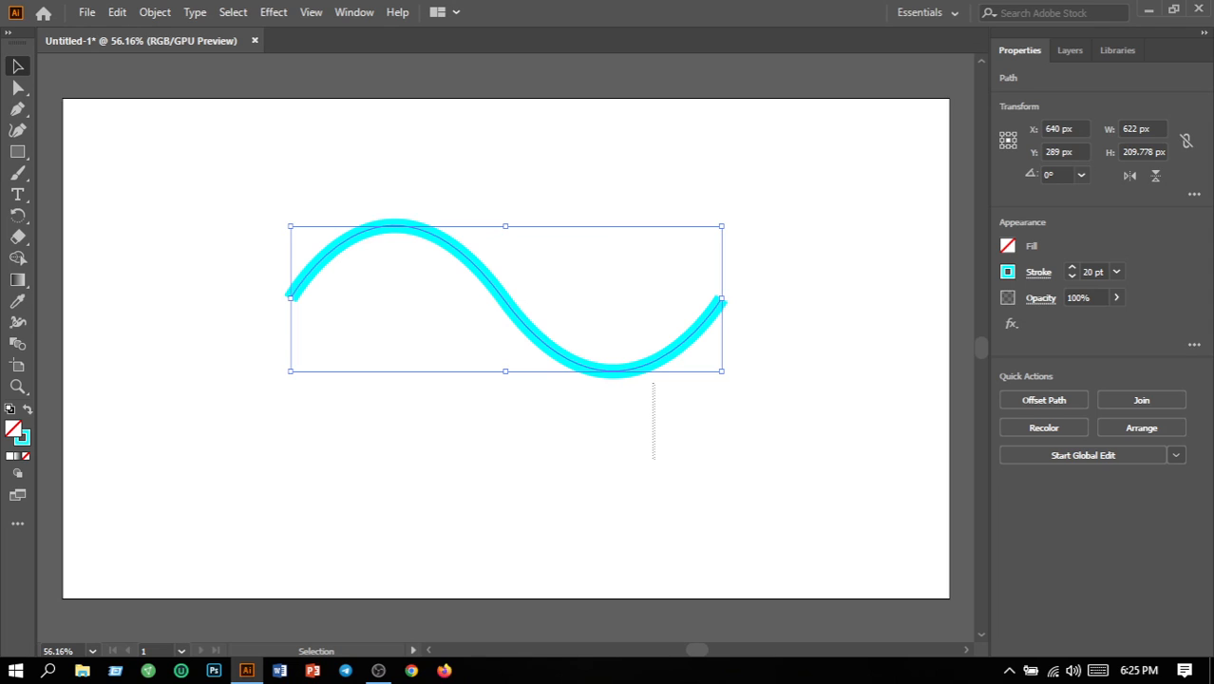
click(653, 446)
click(637, 366)
click(634, 447)
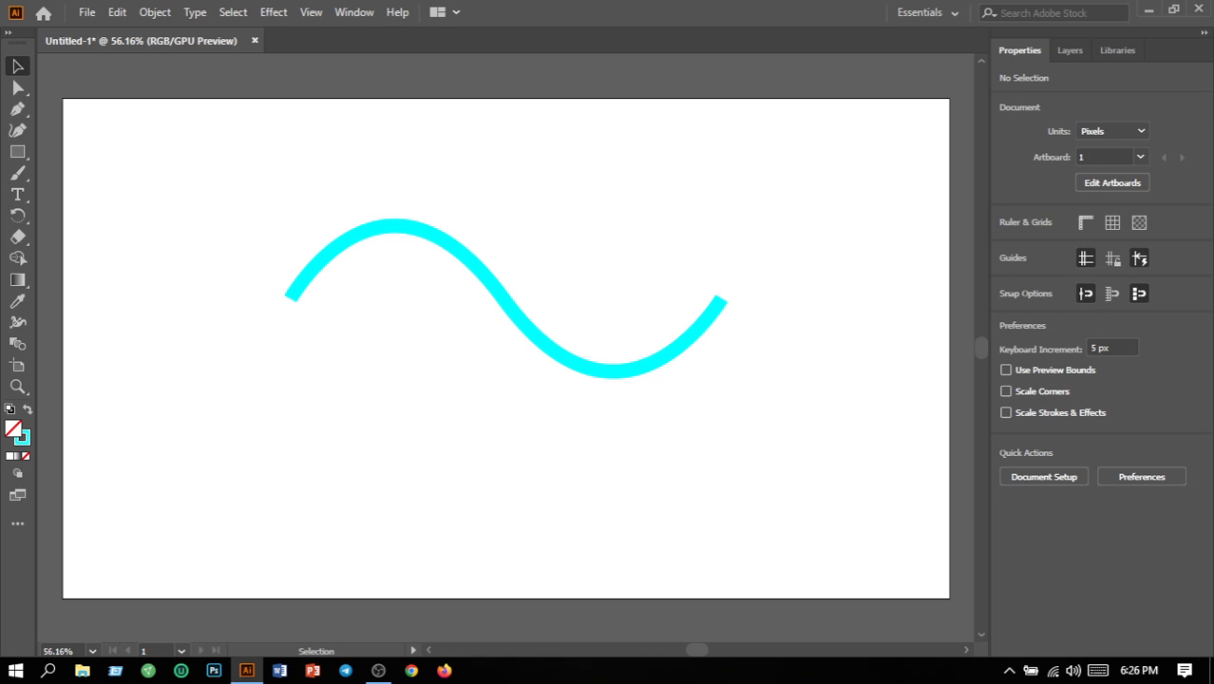
Duplicate the cyan wave, placing the copy below the original at about X 613 px, Y 439 px.
click(358, 232)
drag(358, 248, 347, 354)
alt+drag(563, 356, 544, 460)
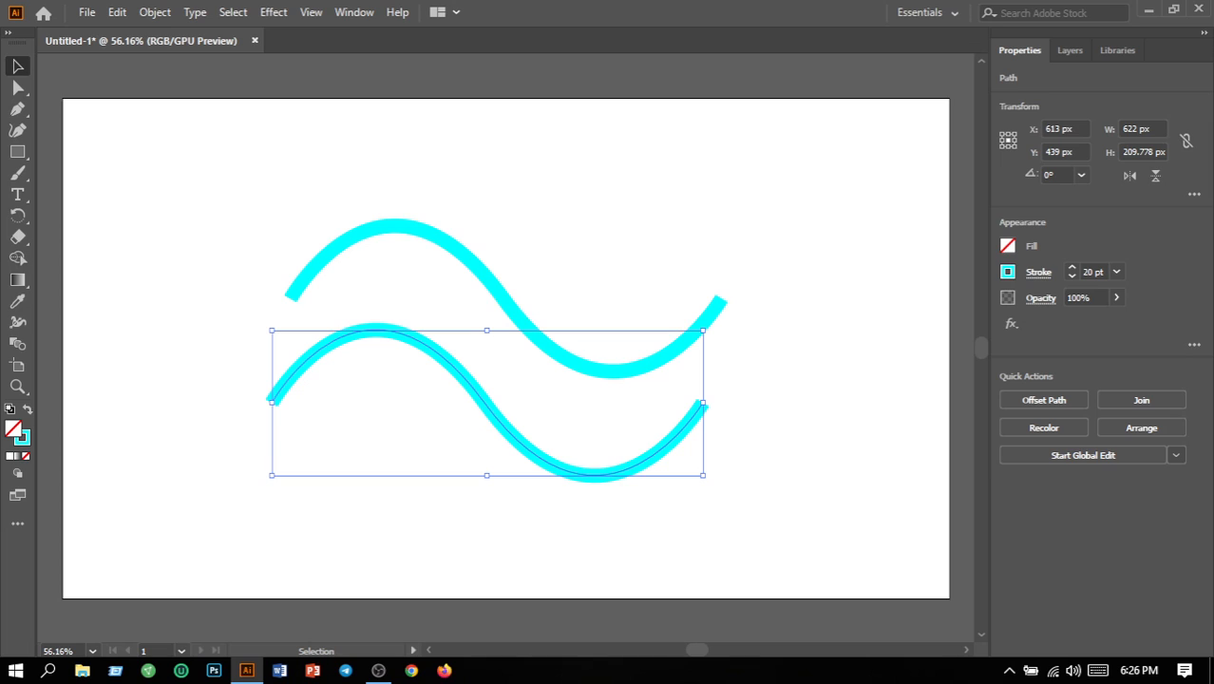
Rotate the duplicate wave to a nearly vertical position and move it up so it crosses the original wave.
drag(711, 481, 566, 173)
click(608, 213)
drag(476, 415, 480, 334)
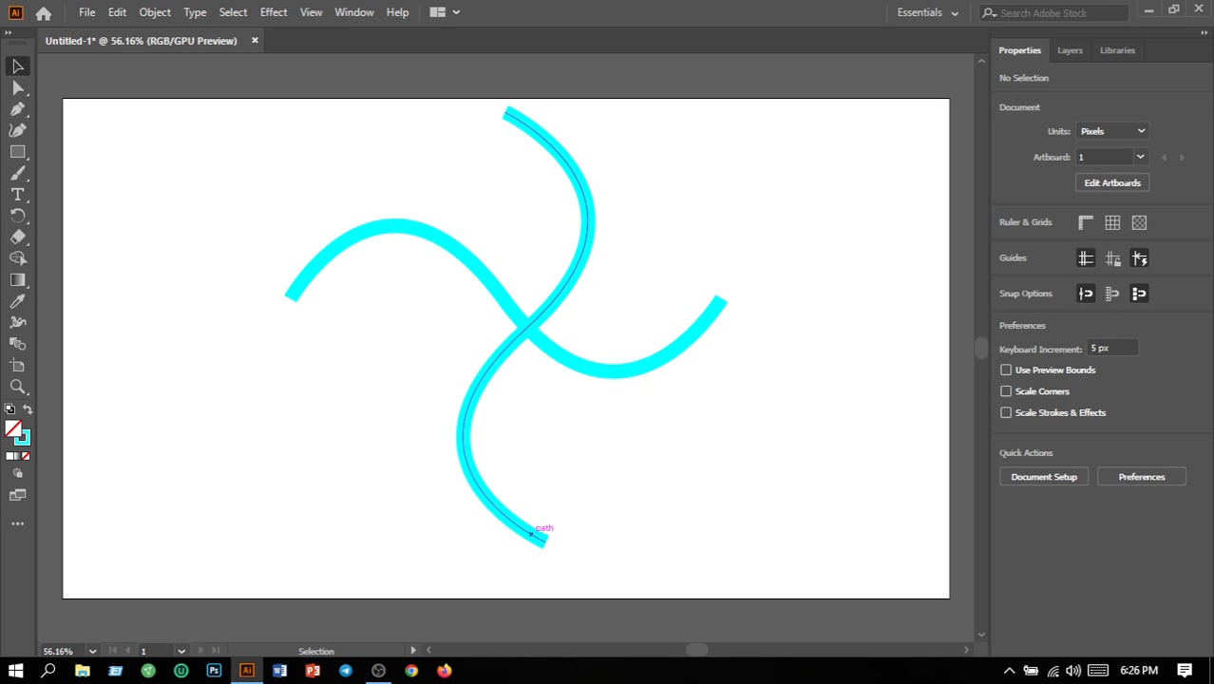
Rotate the crossing wave to 113.86° and shift it to X 640 px, Y 330 px.
click(542, 532)
drag(622, 531, 722, 497)
key(ctrl+shift+a)
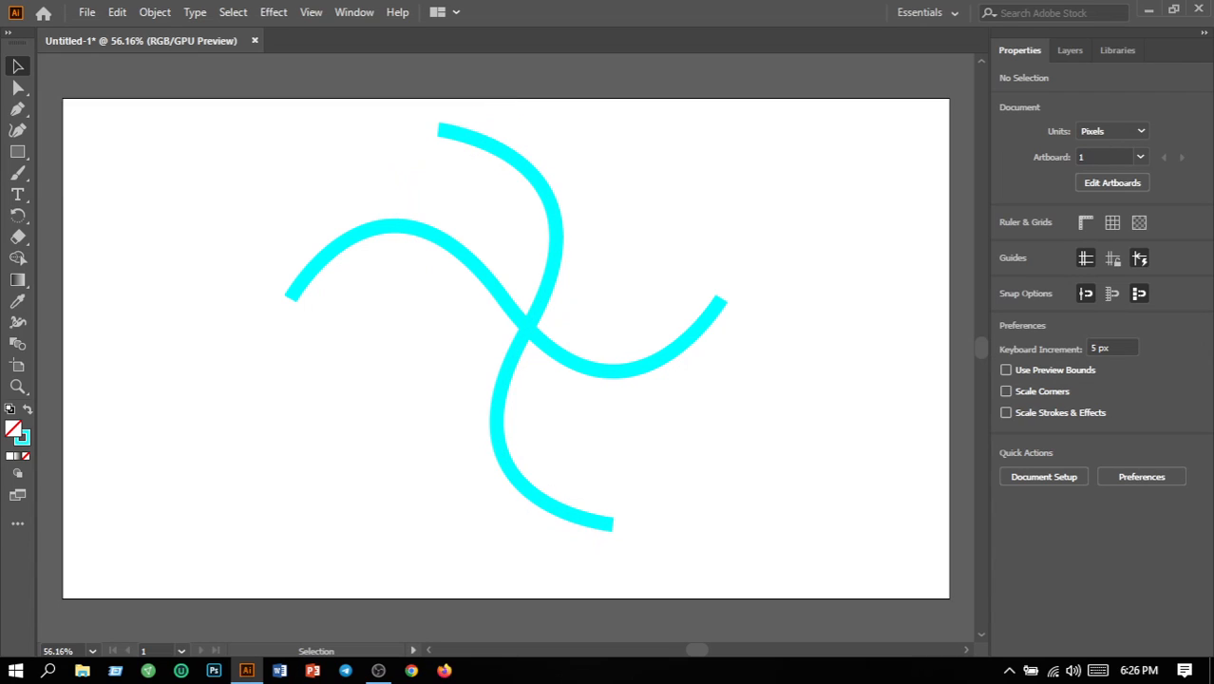
drag(499, 390, 486, 390)
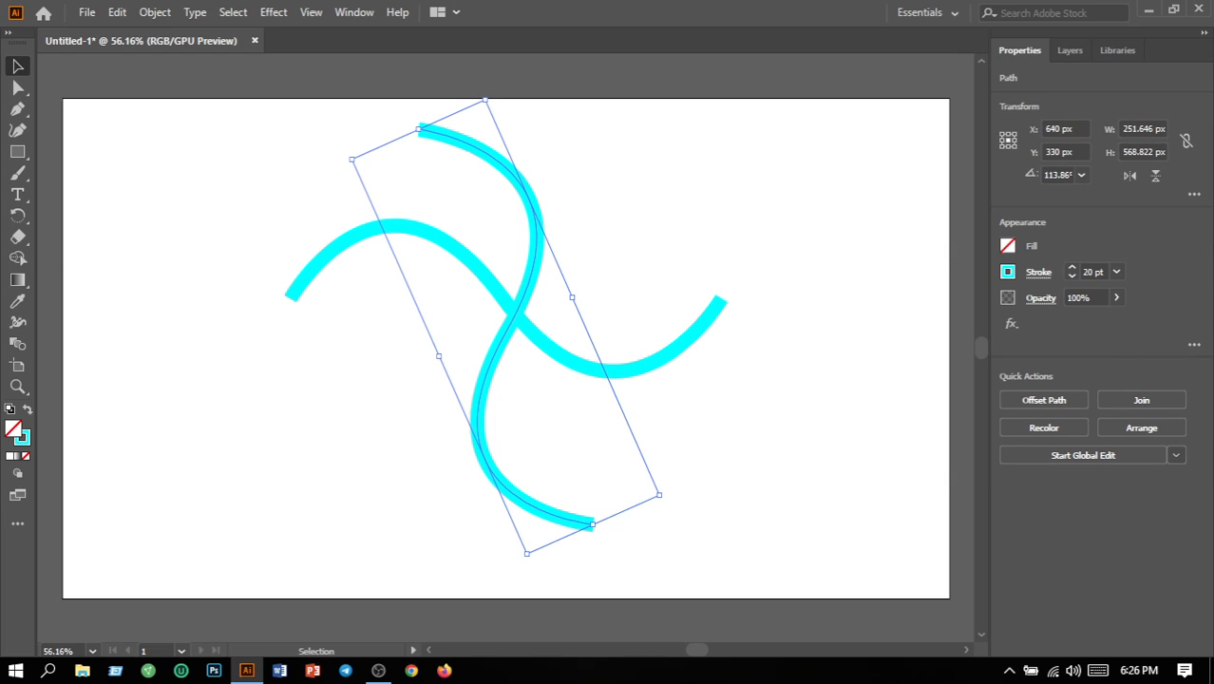
key(ctrl+shift+a)
drag(150, 197, 758, 528)
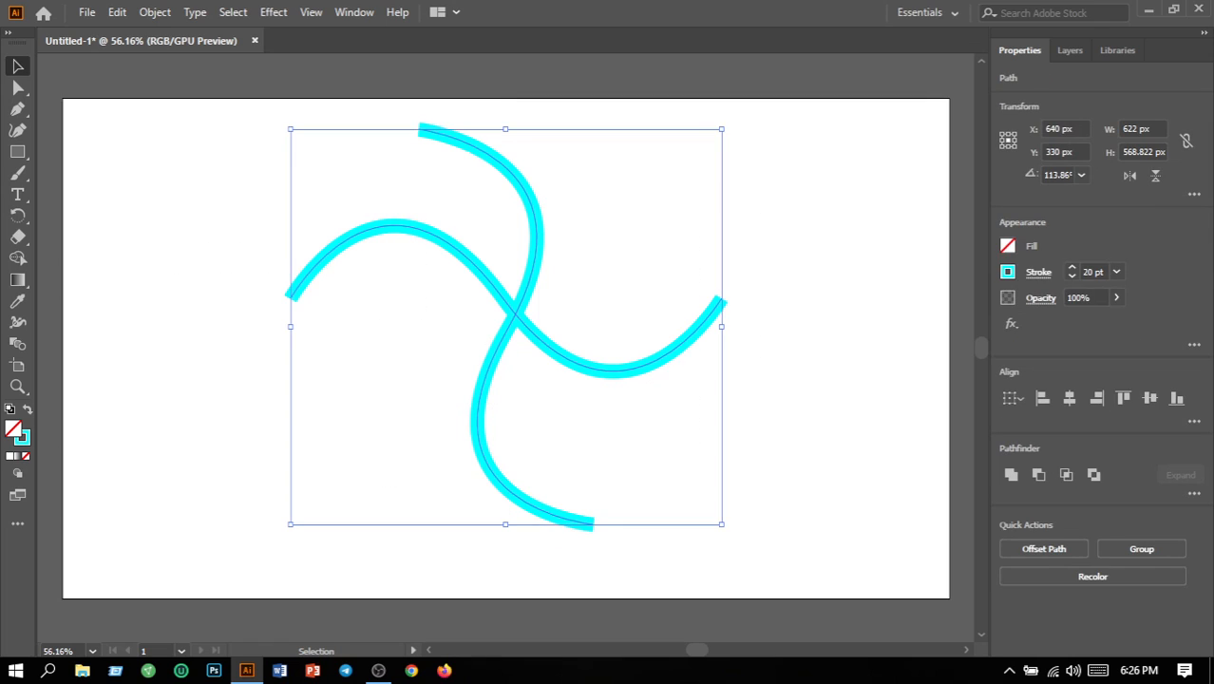
key(ctrl+shift+a)
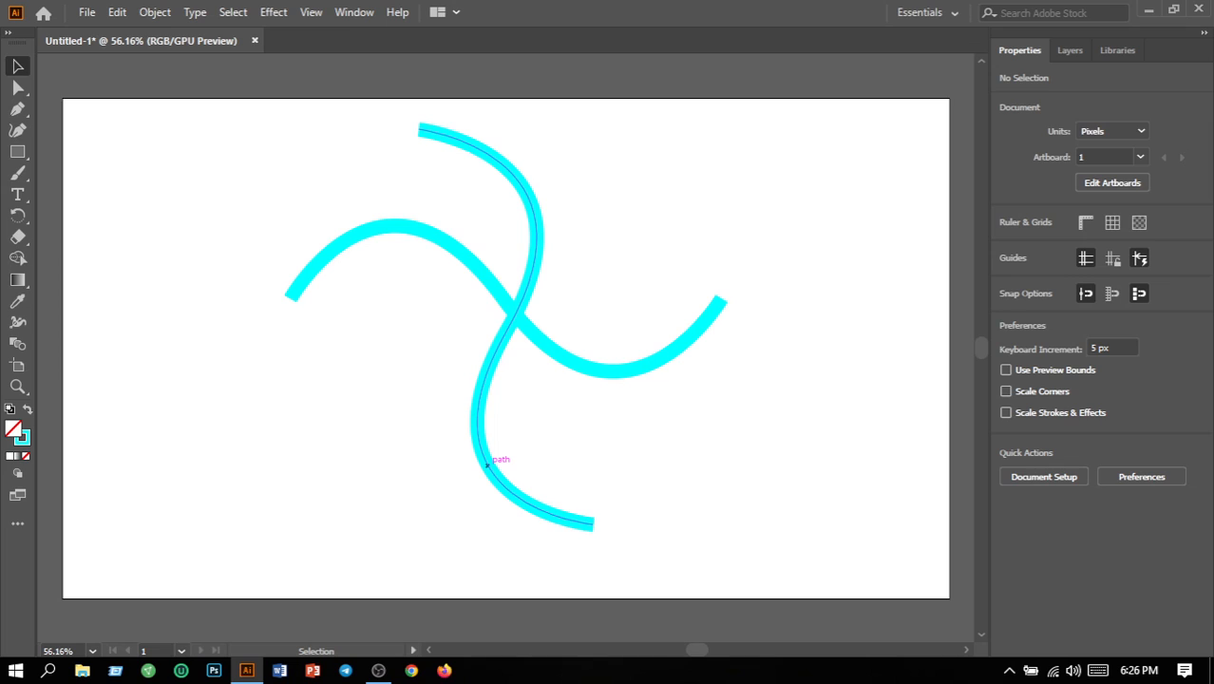
Rotate the crossing wave to 179.82° and place it at X 670 px, Y 310 px, slightly offset from the original.
drag(486, 464, 476, 521)
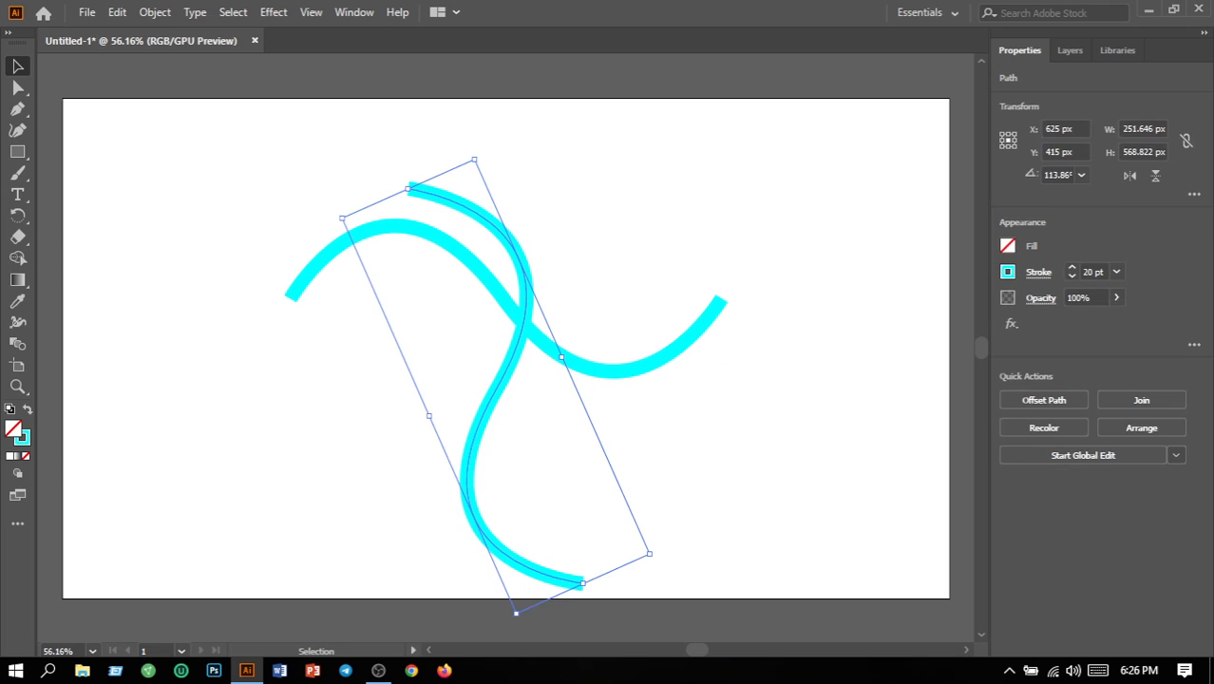
drag(655, 558, 820, 277)
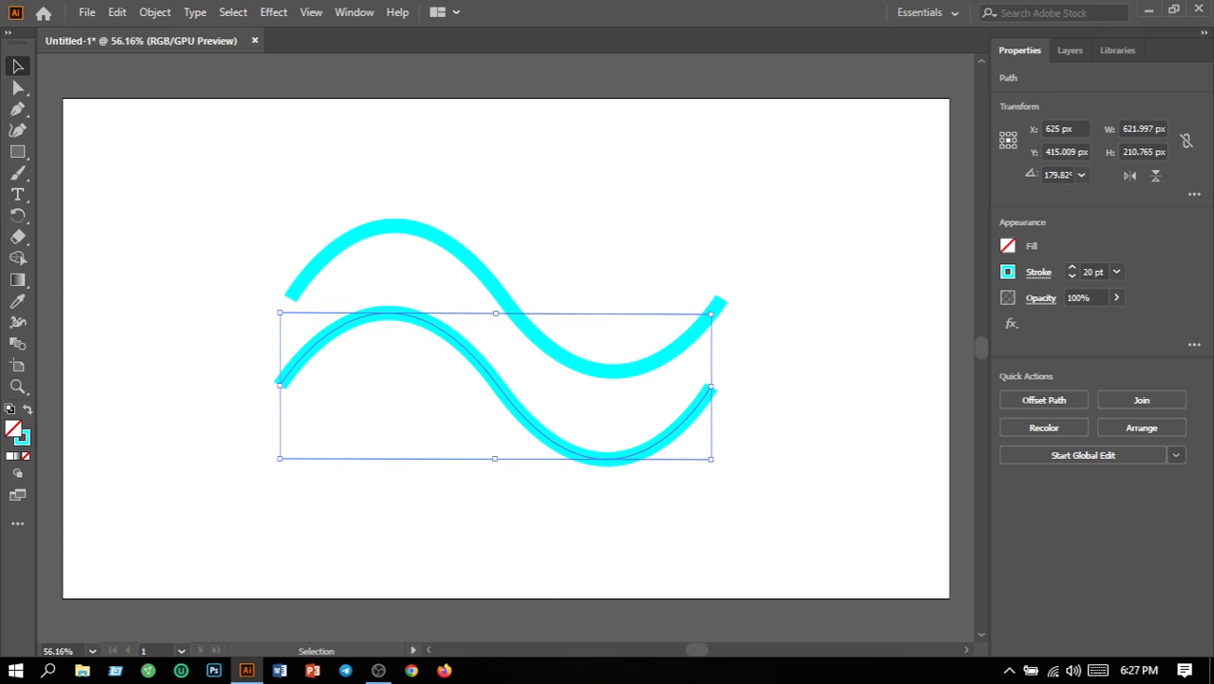
drag(735, 452, 703, 383)
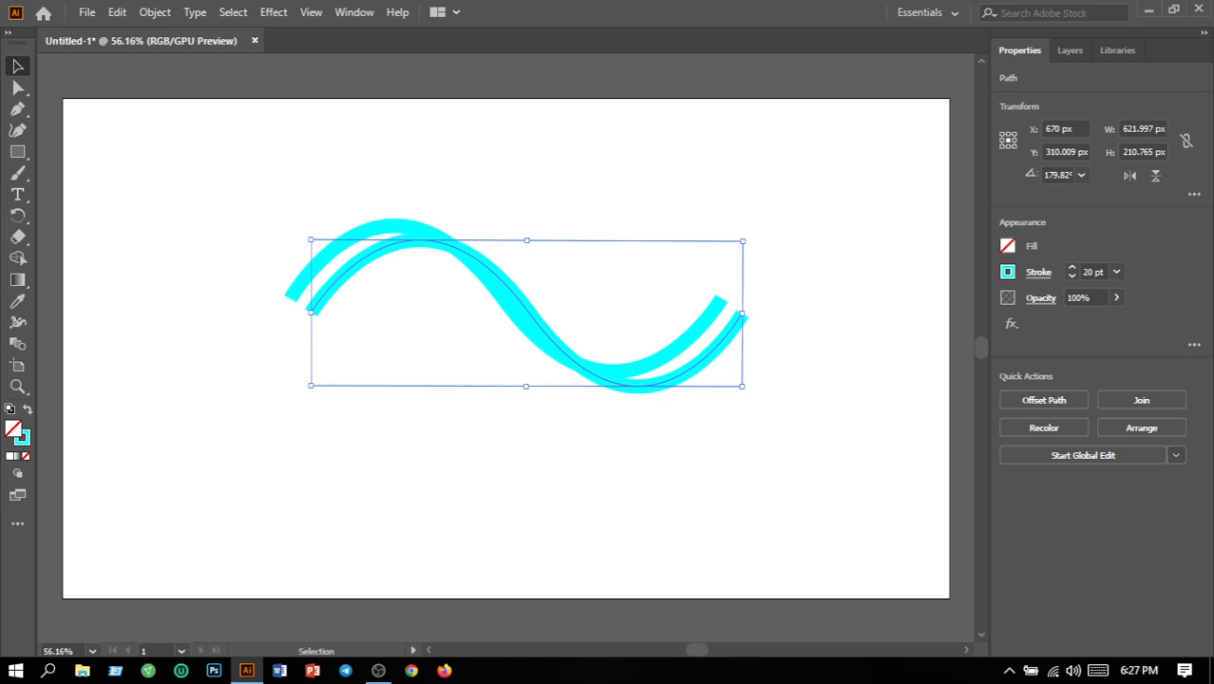
Change the stroke of the offset wave copy to a medium blue swatch and deselect it.
click(1008, 271)
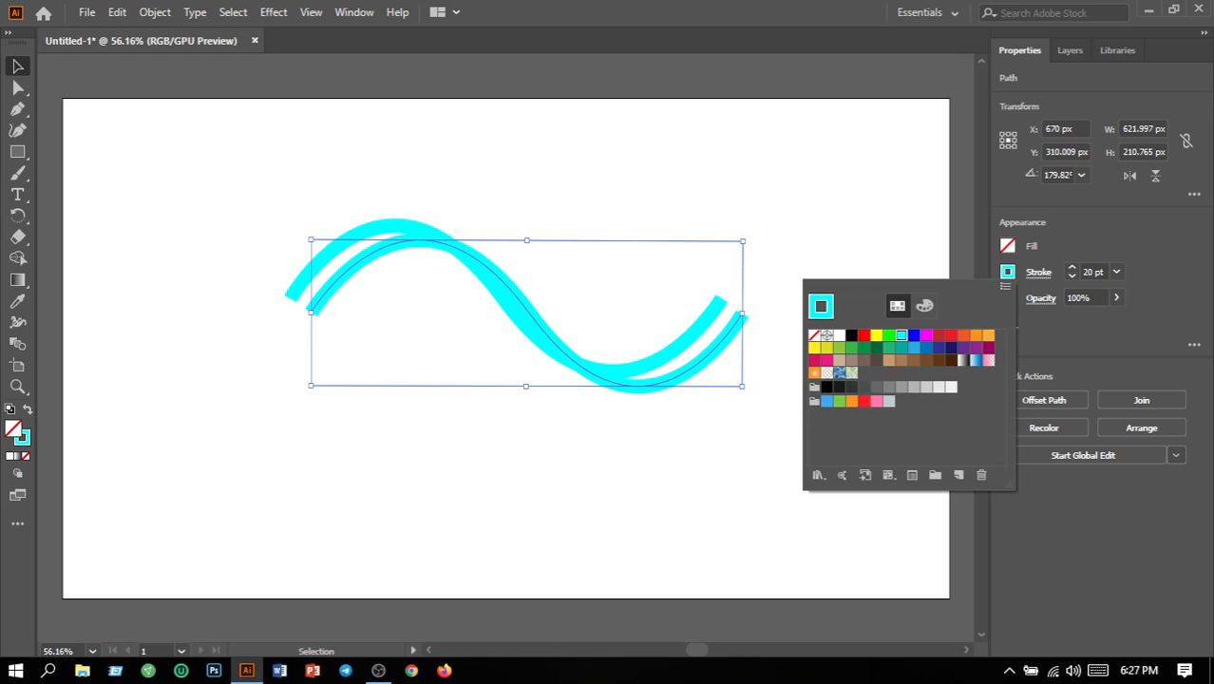
click(914, 347)
click(684, 494)
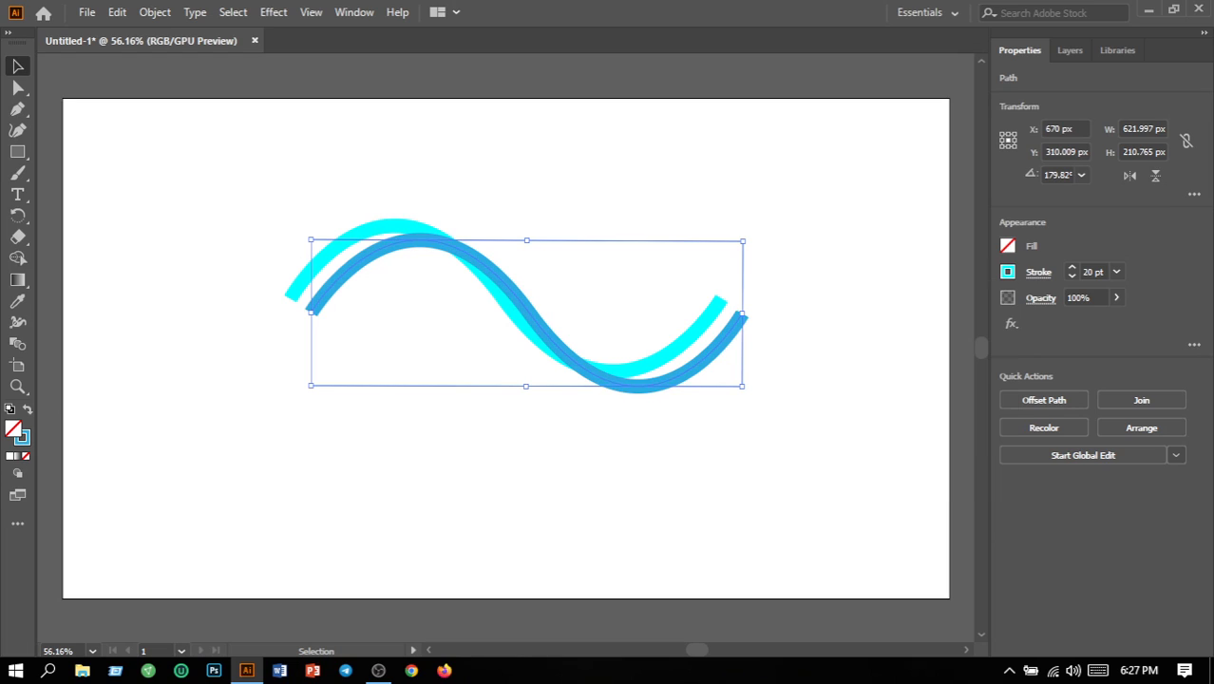
click(684, 494)
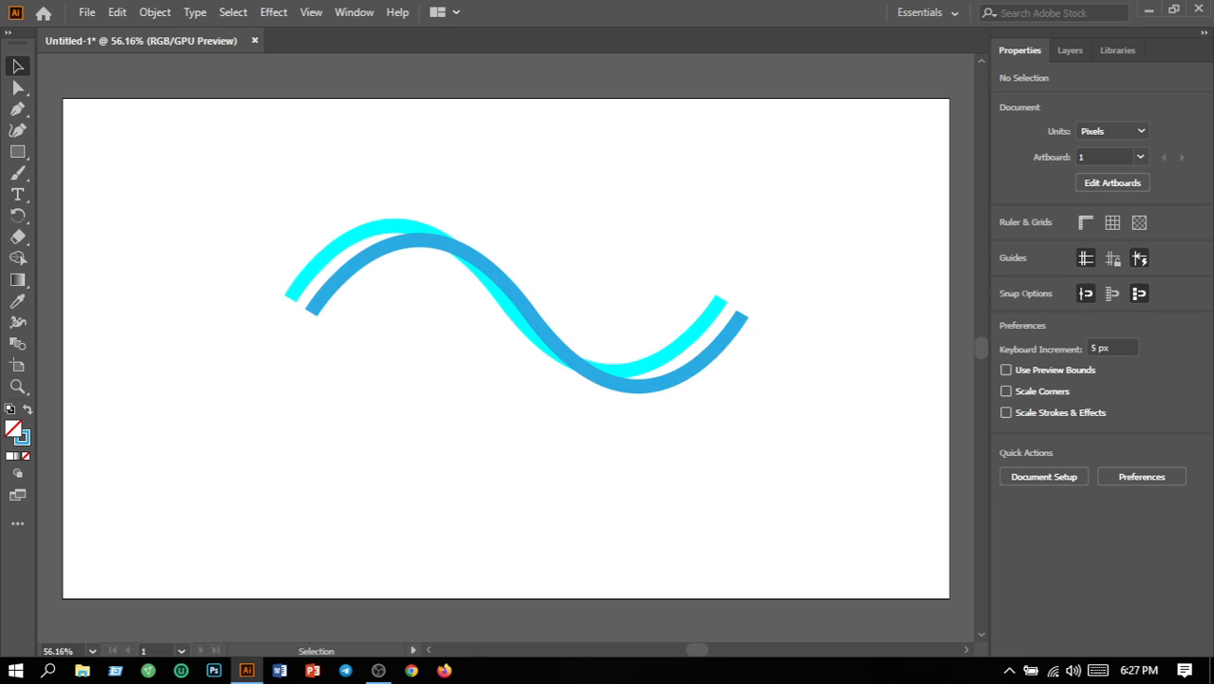
Scale the cyan and blue waves down together to about 236 px wide and 84 px high.
drag(293, 271, 824, 461)
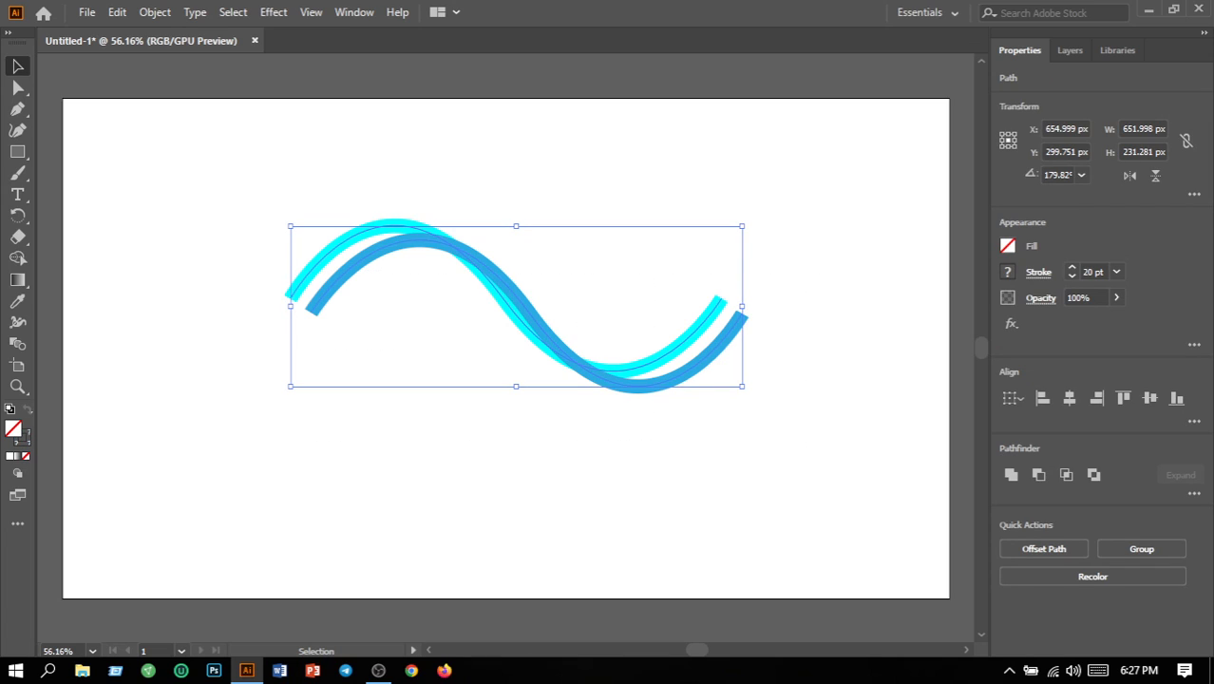
drag(742, 385, 455, 284)
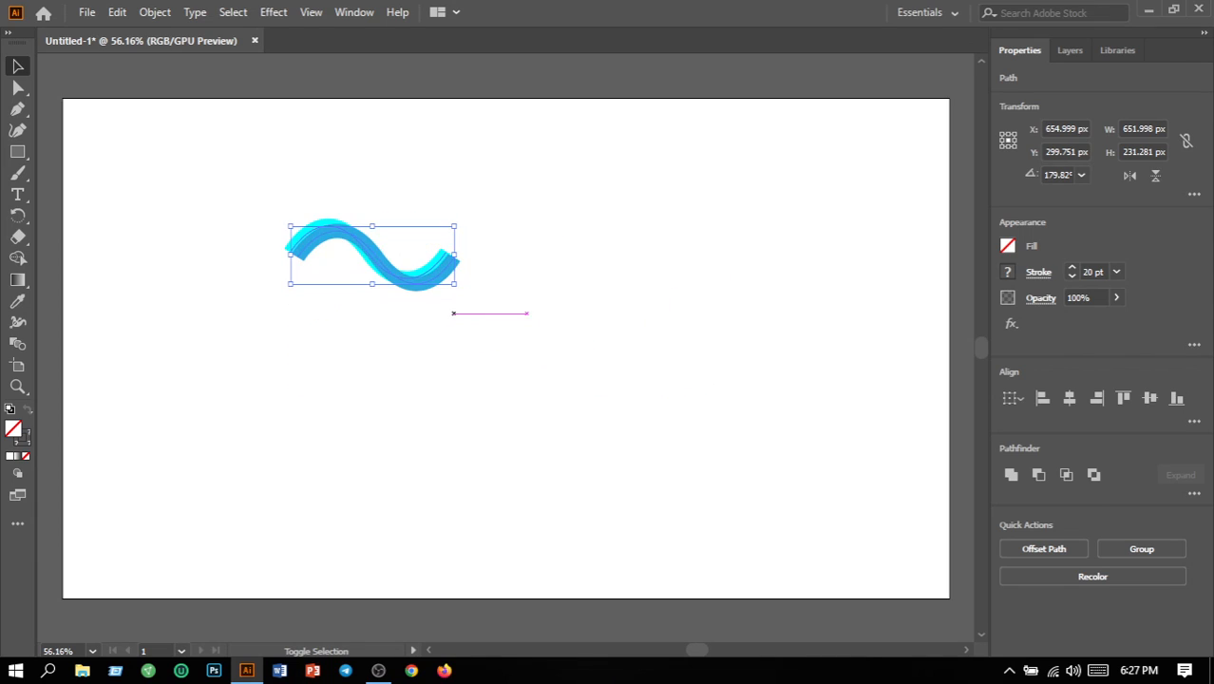
click(527, 313)
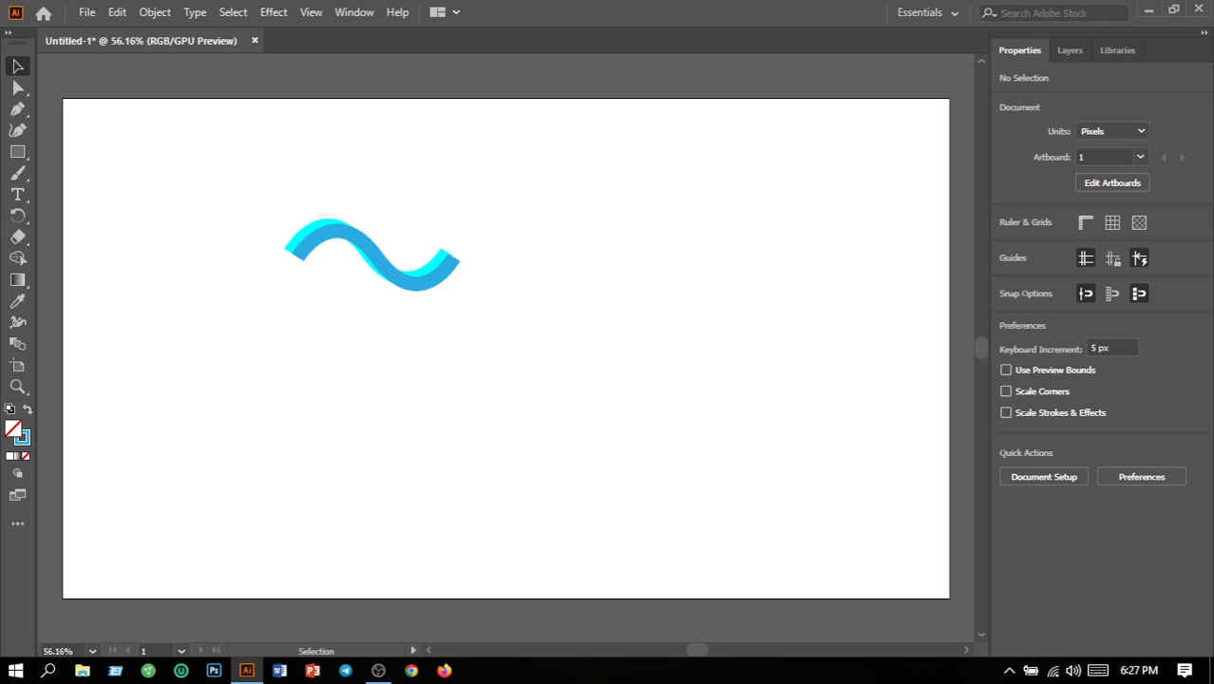
drag(222, 175, 524, 369)
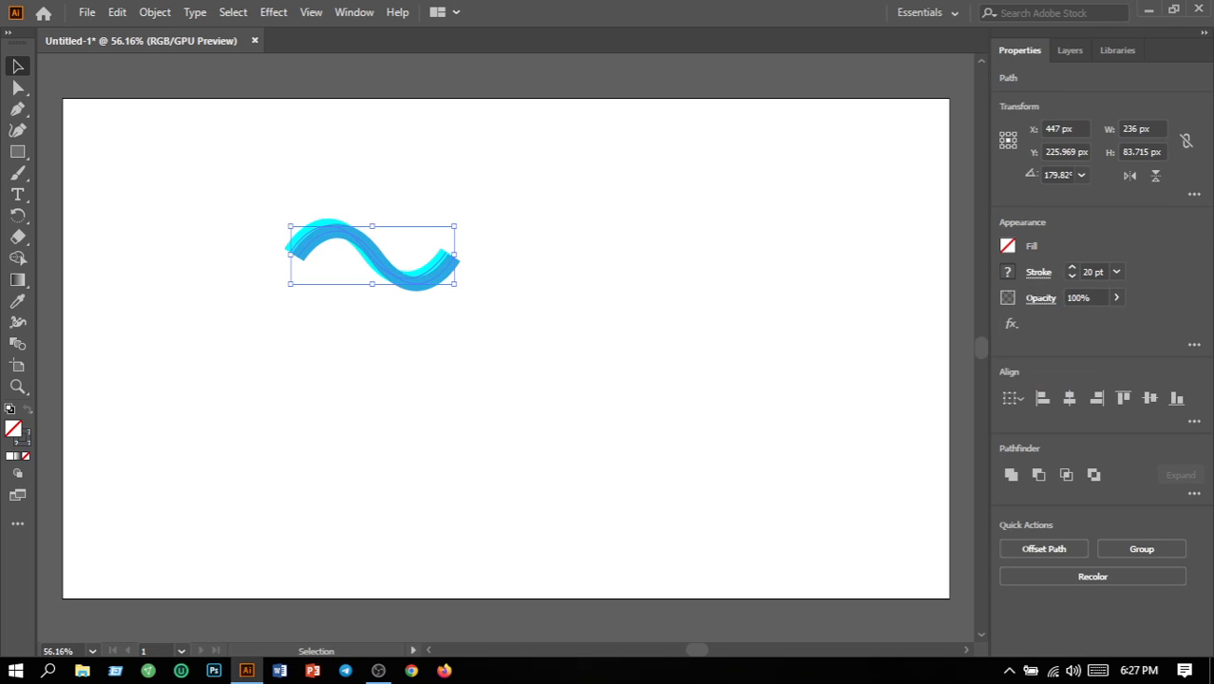
drag(425, 366, 505, 392)
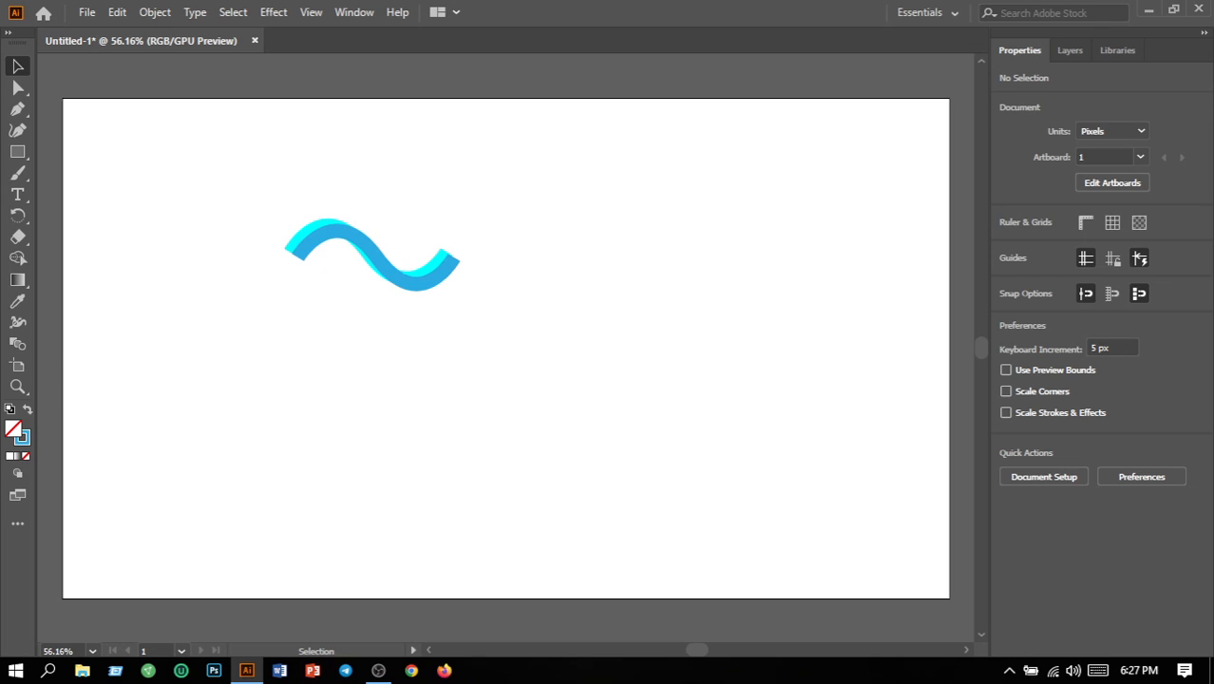
Draw a circle about 283 px in diameter with the Ellipse tool and move it to X 928.5 px, Y 359.5 px.
click(17, 152)
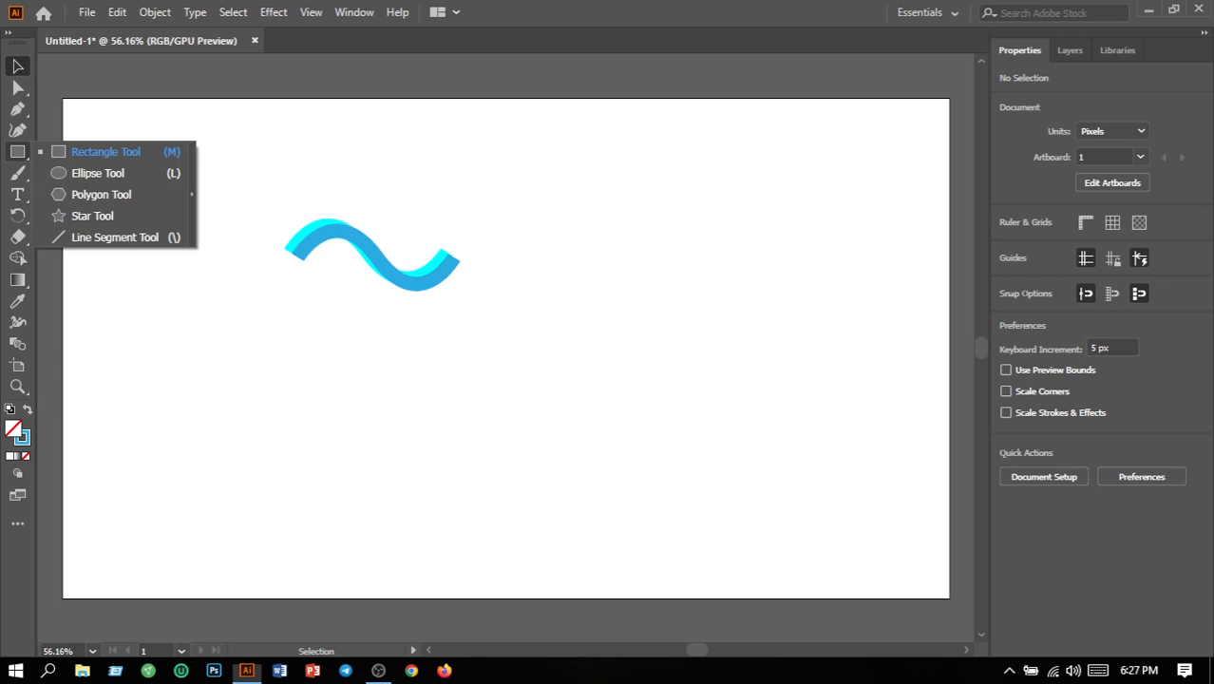
click(95, 173)
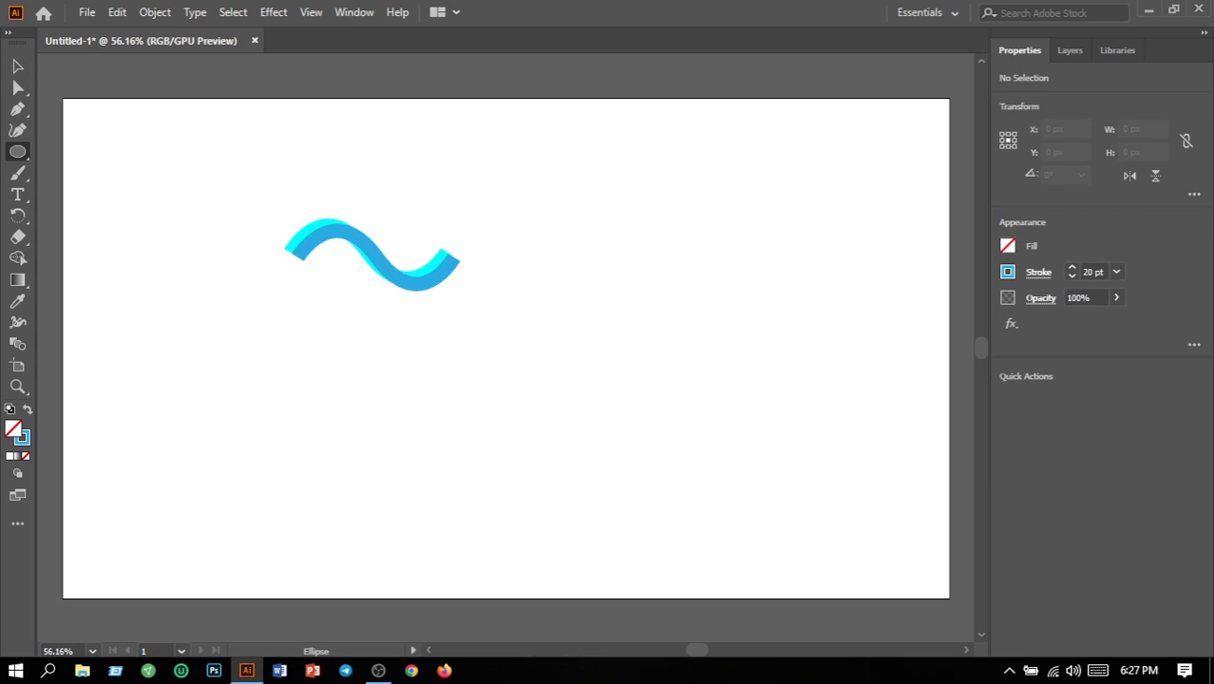
mouse_move(608, 385)
mouse_down()
mouse_move(817, 594)
mouse_move(804, 580)
mouse_up()
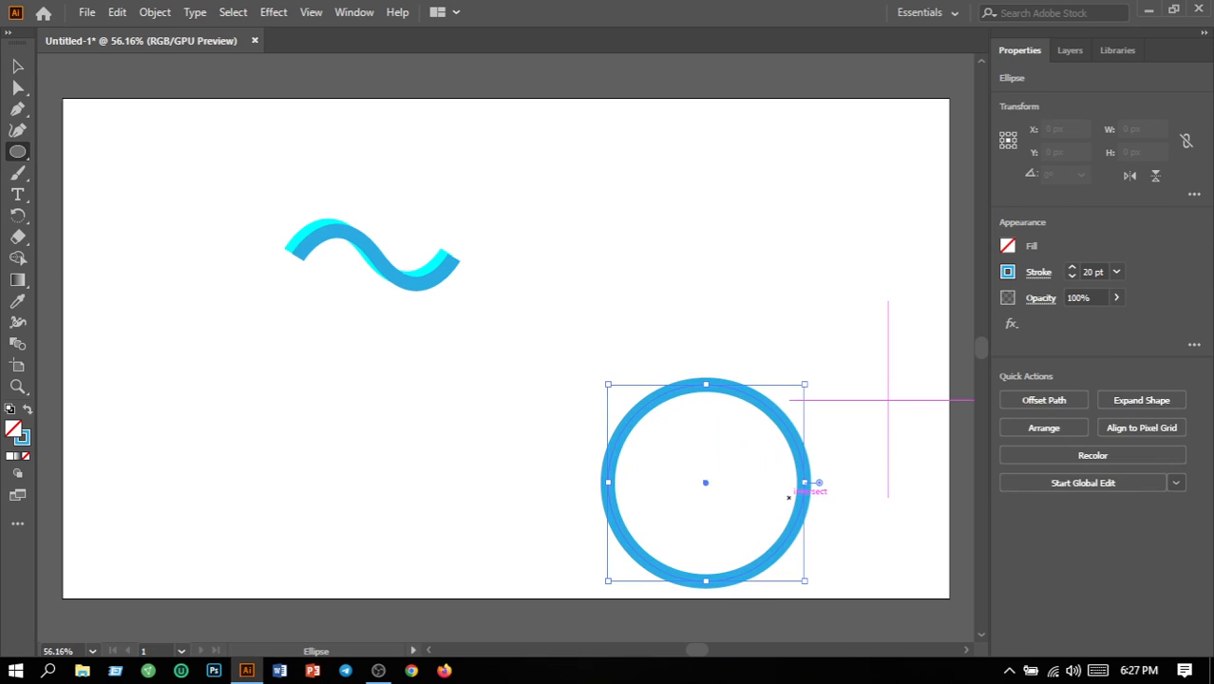
key(v)
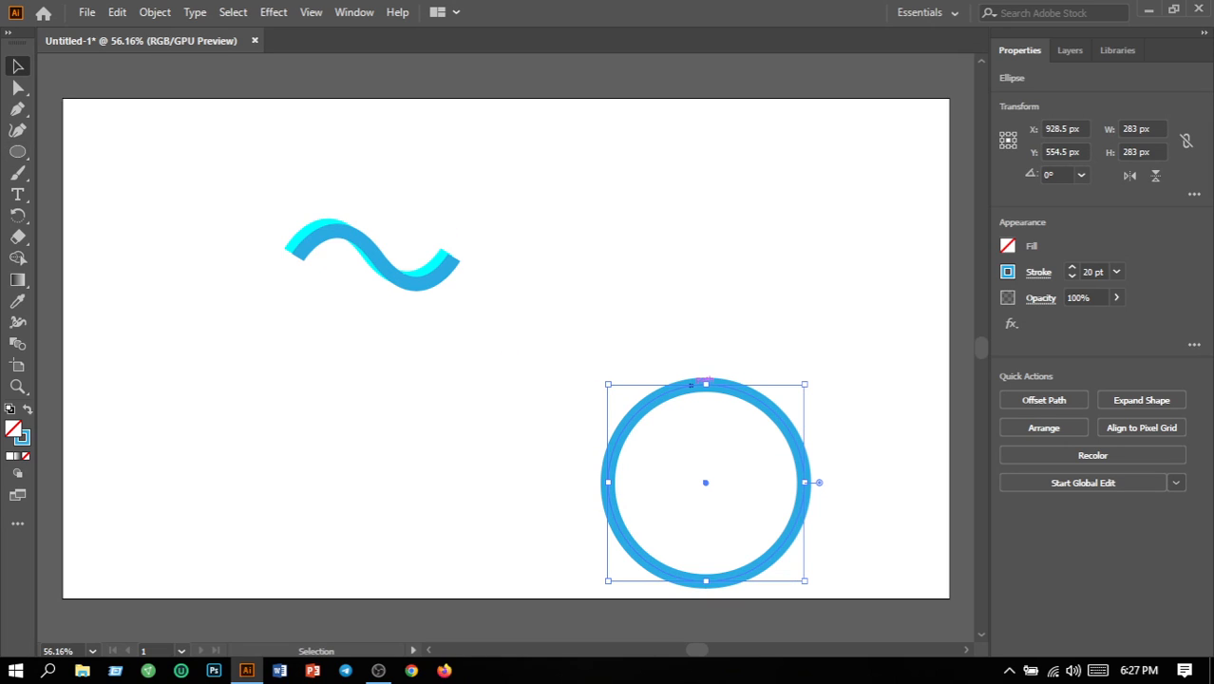
drag(704, 380, 706, 244)
click(551, 228)
Move both small waves together to the artboard's upper-left area, at about X 196 px, Y 115 px.
click(372, 250)
click(408, 370)
click(400, 262)
drag(234, 184, 414, 347)
drag(405, 273, 372, 321)
drag(397, 262, 237, 188)
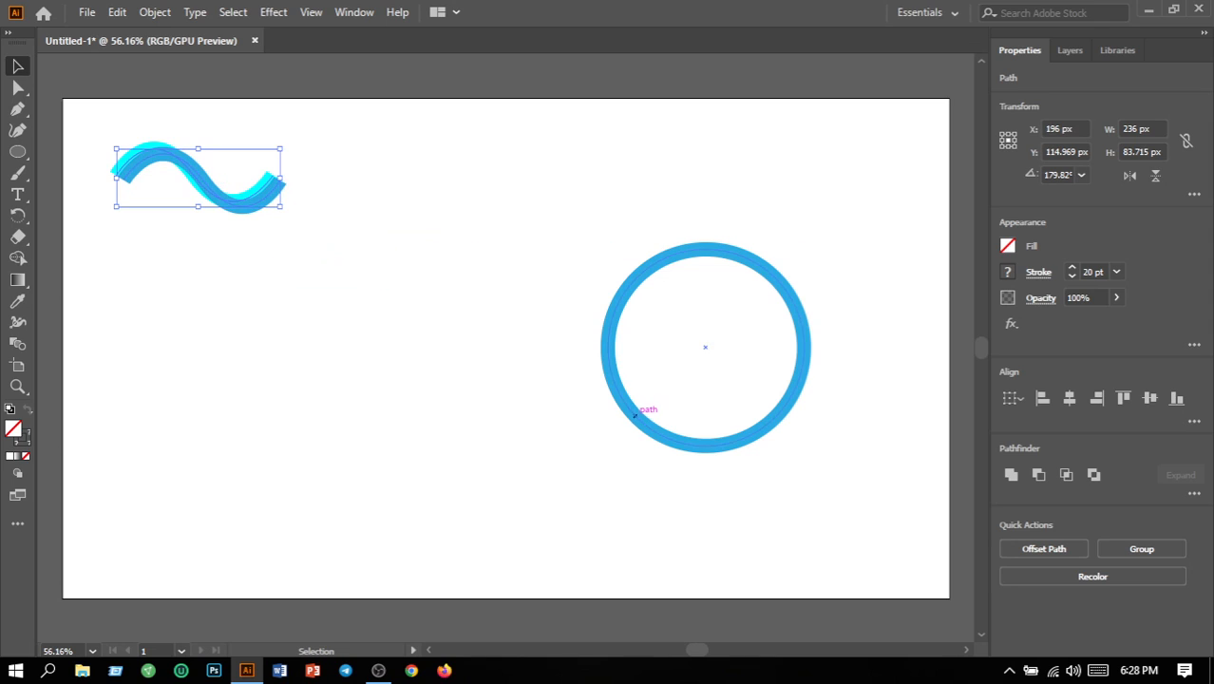
Move the blue circle horizontally to X 658.5 px, near the centre of the artboard.
drag(446, 268, 868, 481)
drag(781, 416, 543, 433)
click(543, 432)
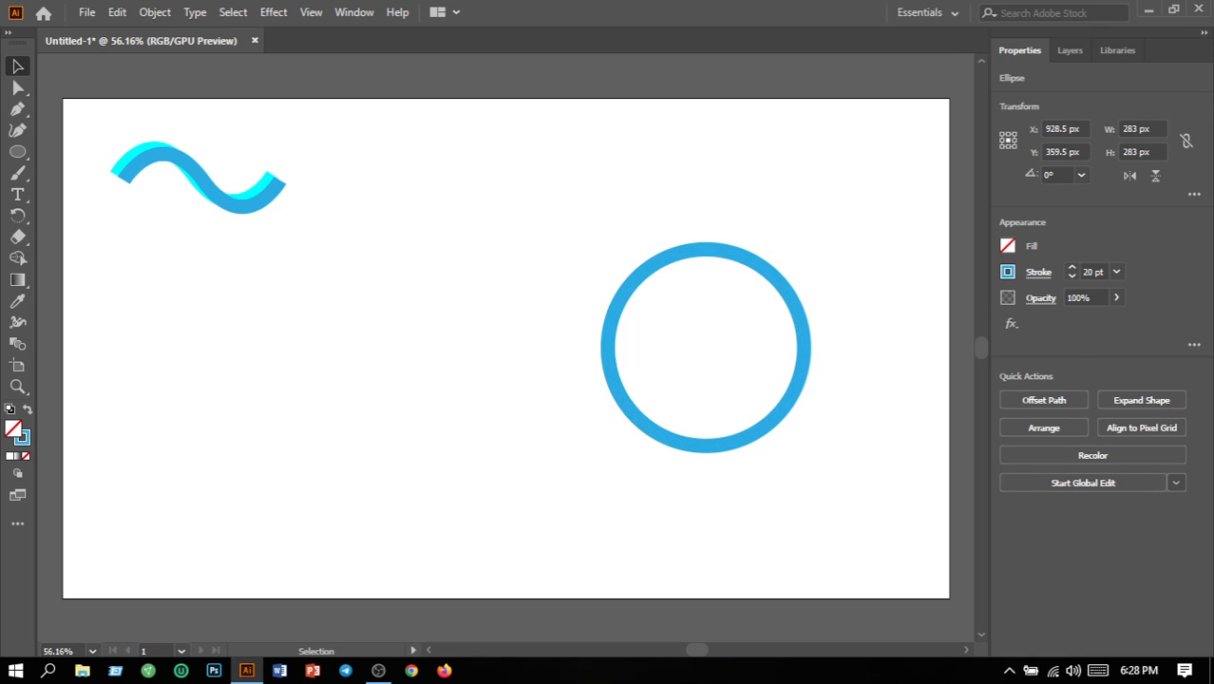
drag(514, 333, 789, 494)
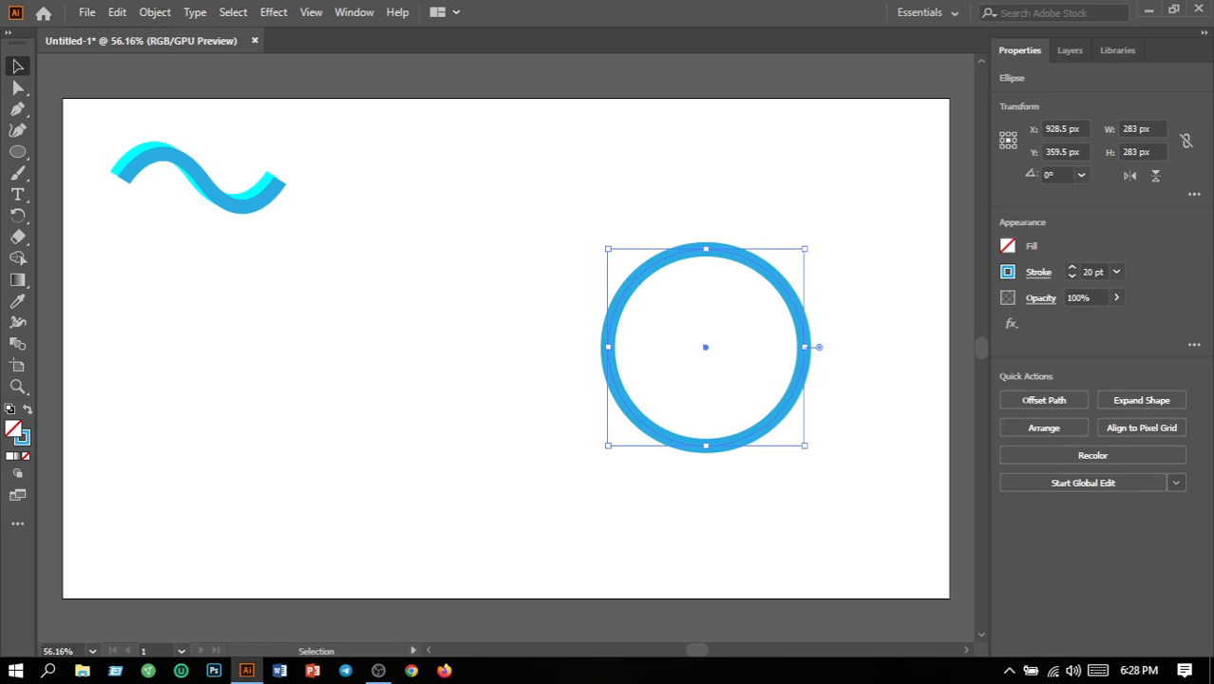
drag(702, 438, 517, 443)
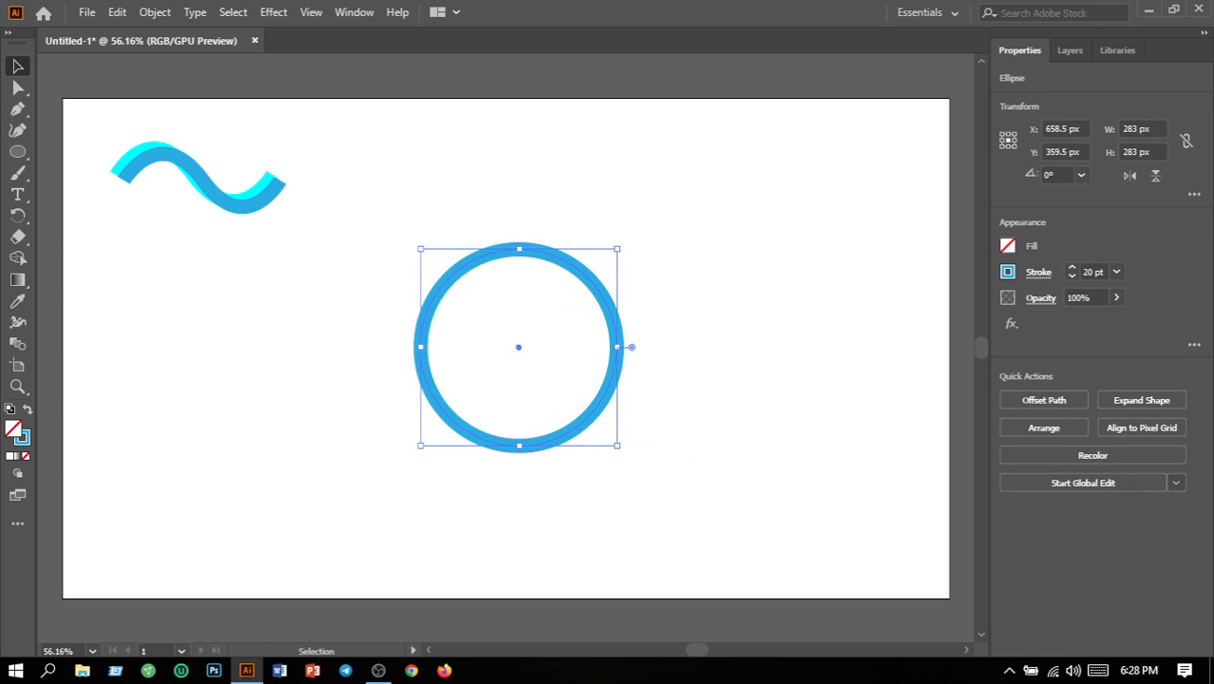
click(687, 472)
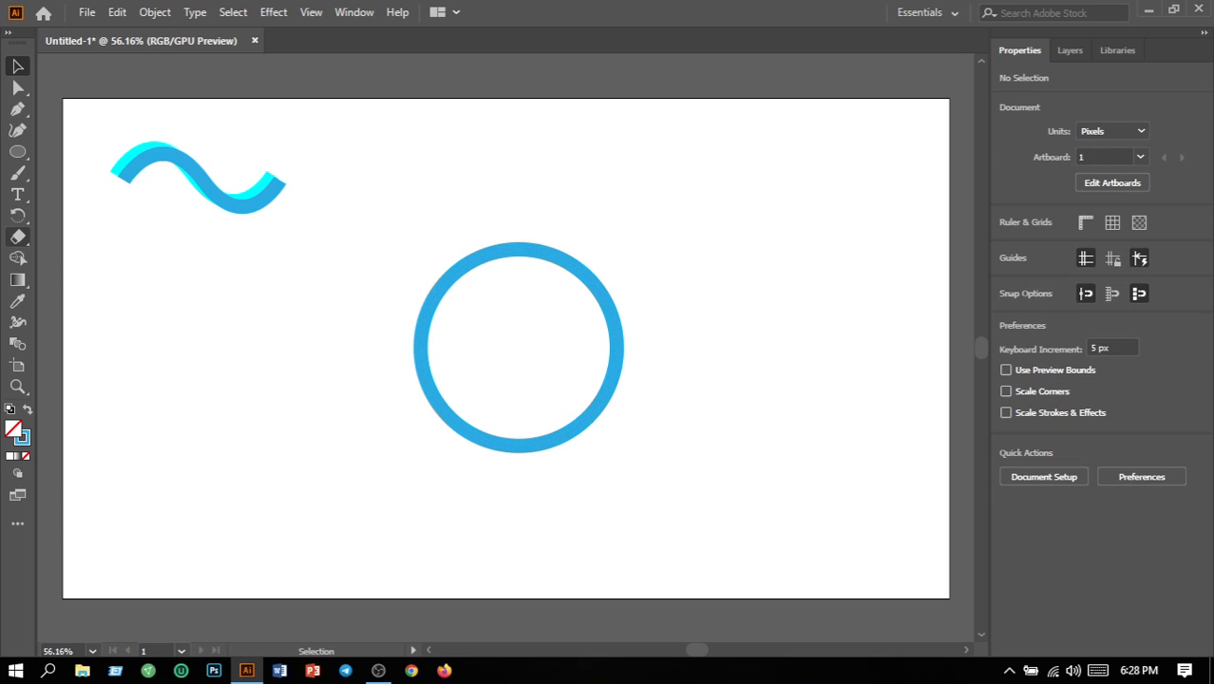
Draw a narrow upright rectangle about 17 px wide and 290 px high to the left of the circle.
click(17, 152)
click(105, 152)
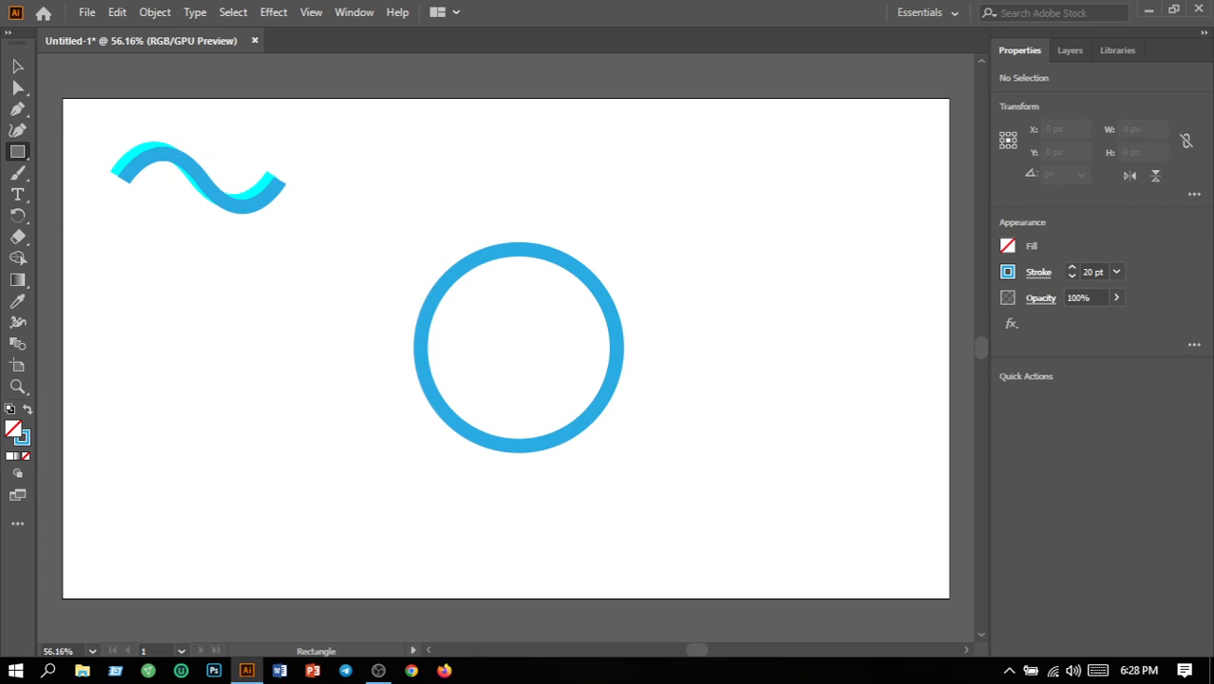
drag(232, 317, 243, 514)
click(243, 514)
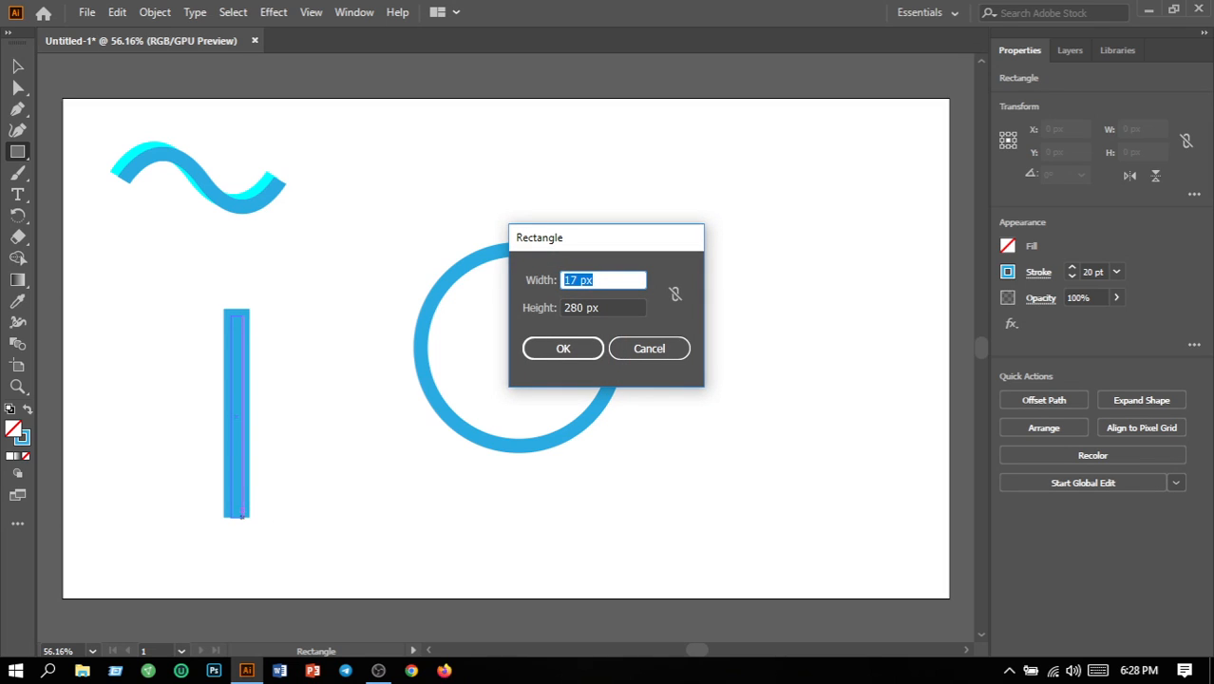
click(563, 349)
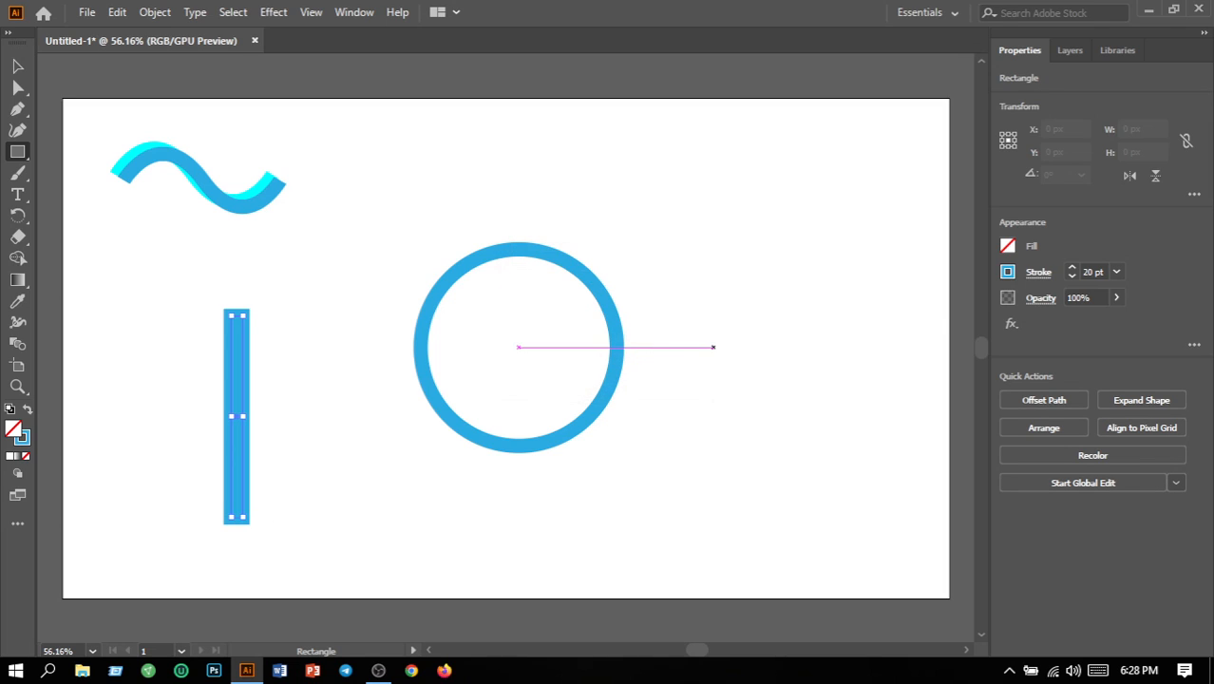
Clear the narrow rectangle's stroke weight to remove its stroke.
click(1115, 271)
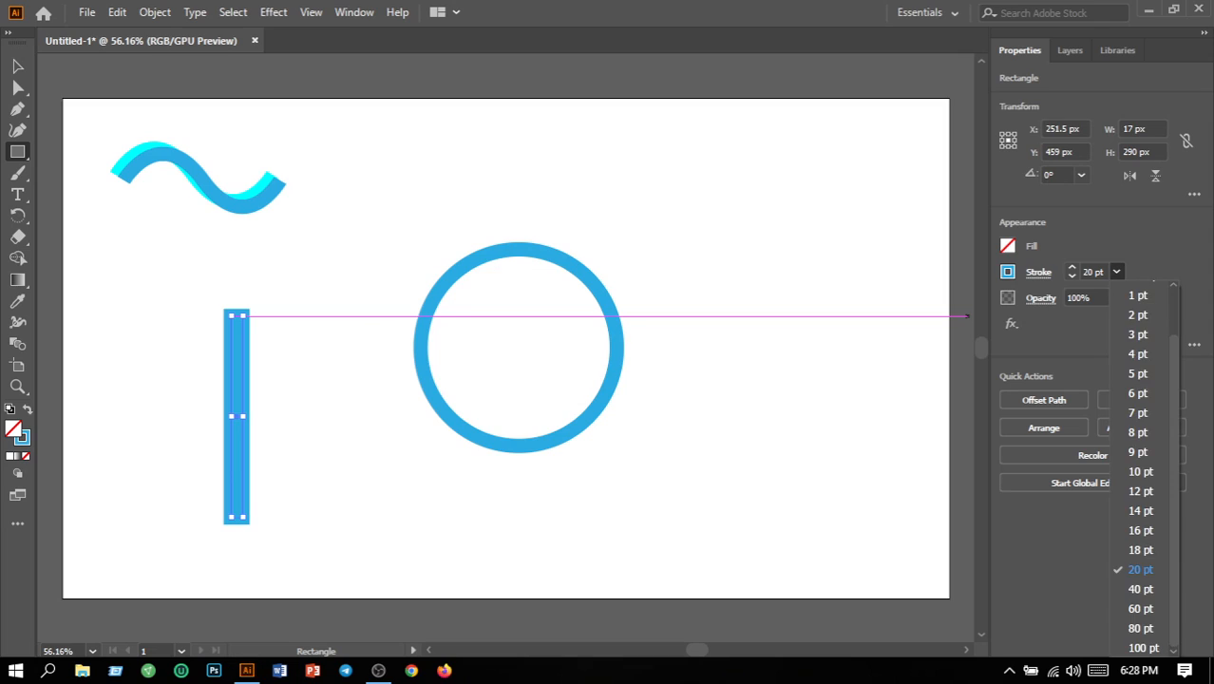
click(1139, 570)
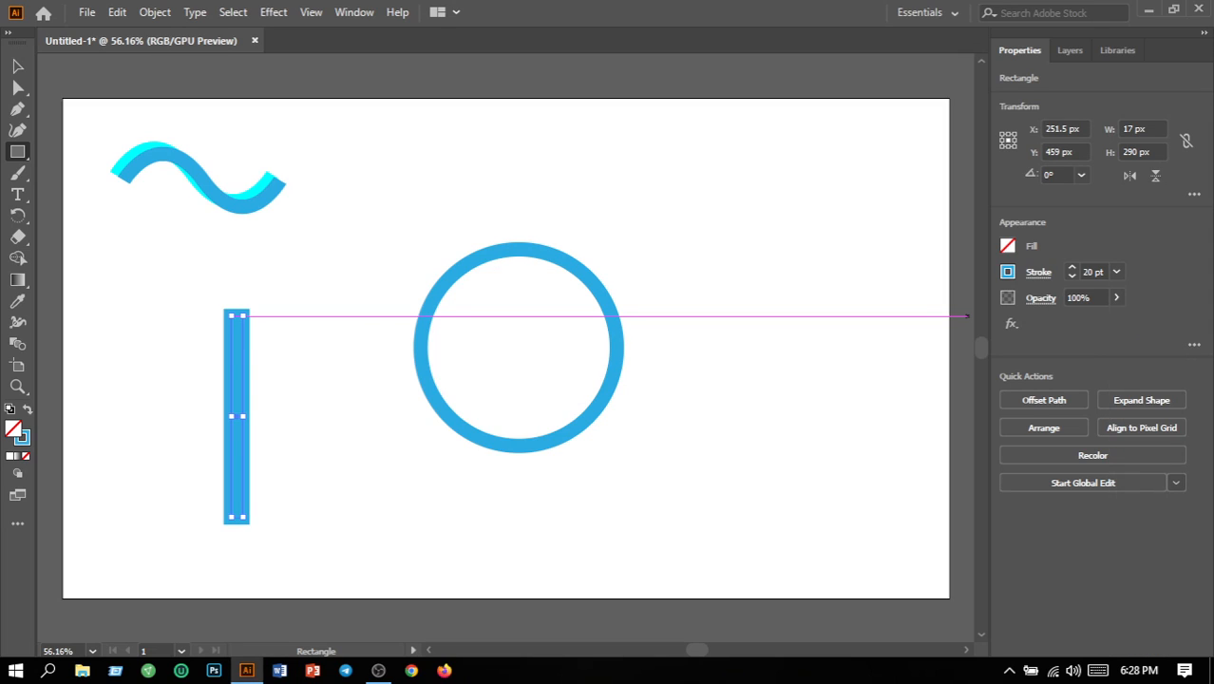
double_click(1093, 272)
key(BackSpace)
key(Return)
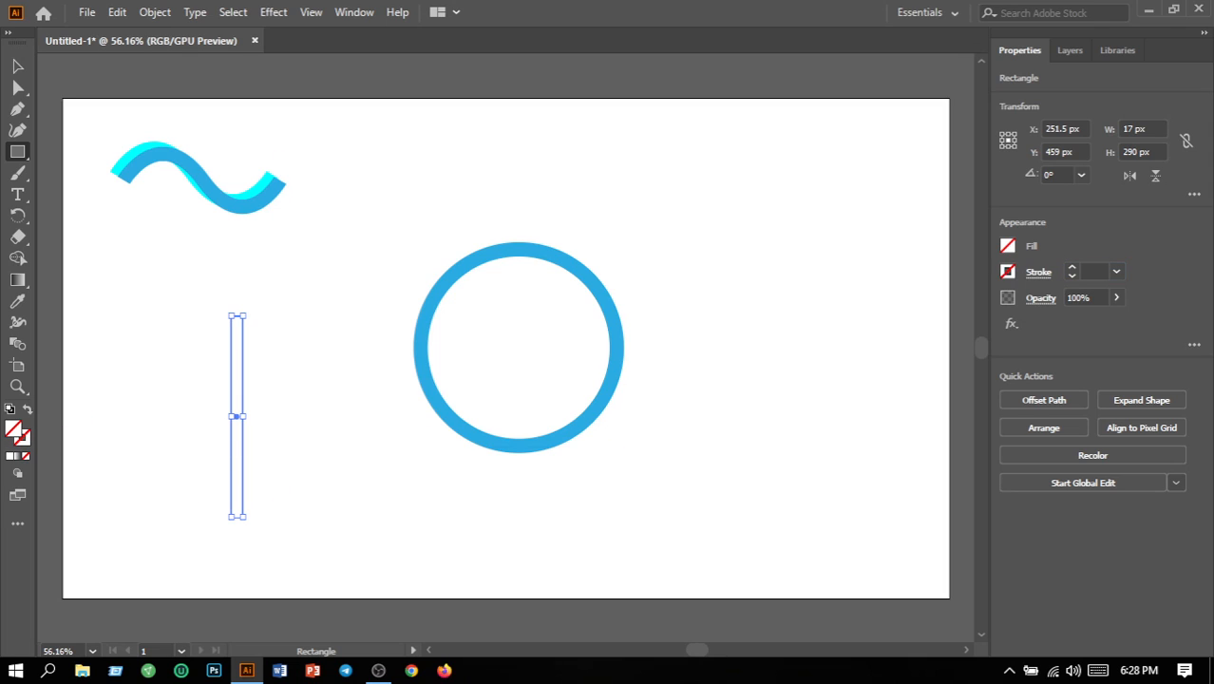
Fill the narrow upright rectangle with black, hex 000000.
double_click(13, 429)
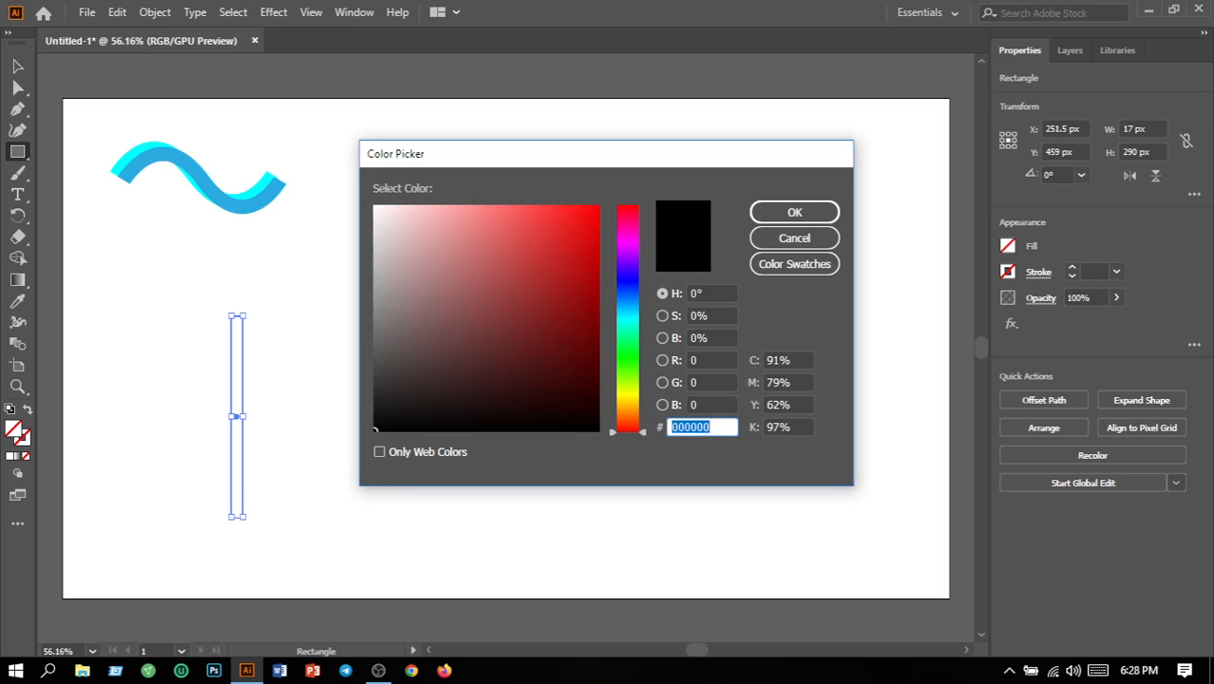
click(793, 212)
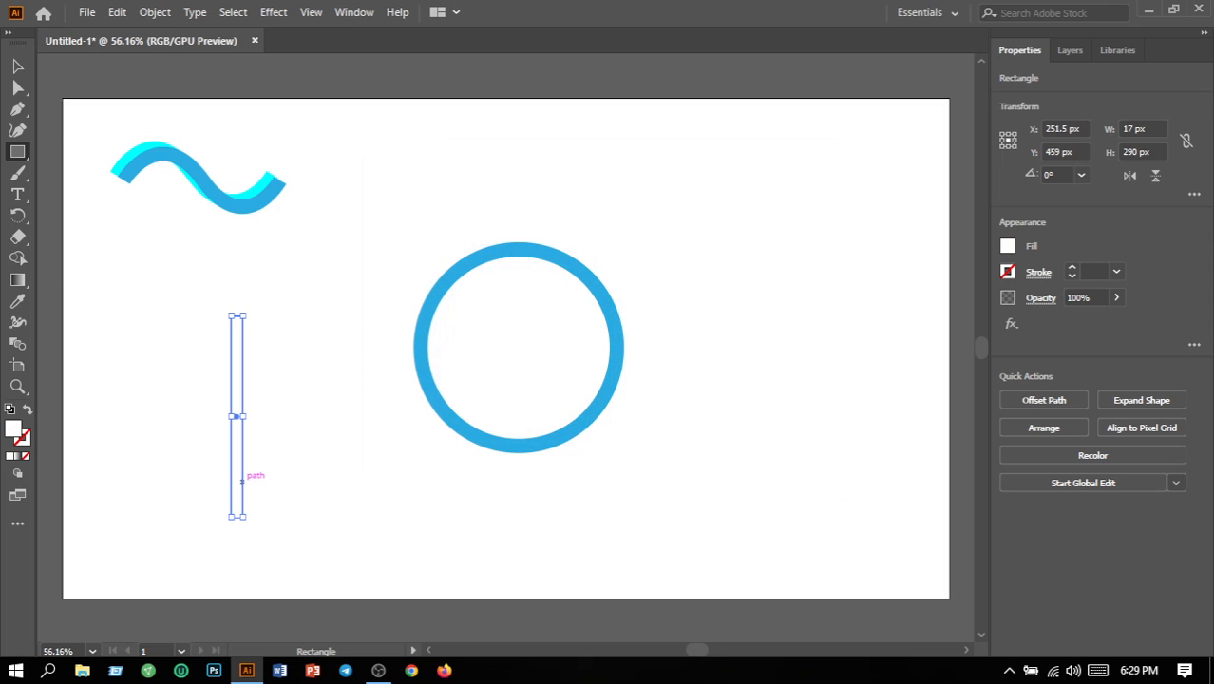
double_click(13, 430)
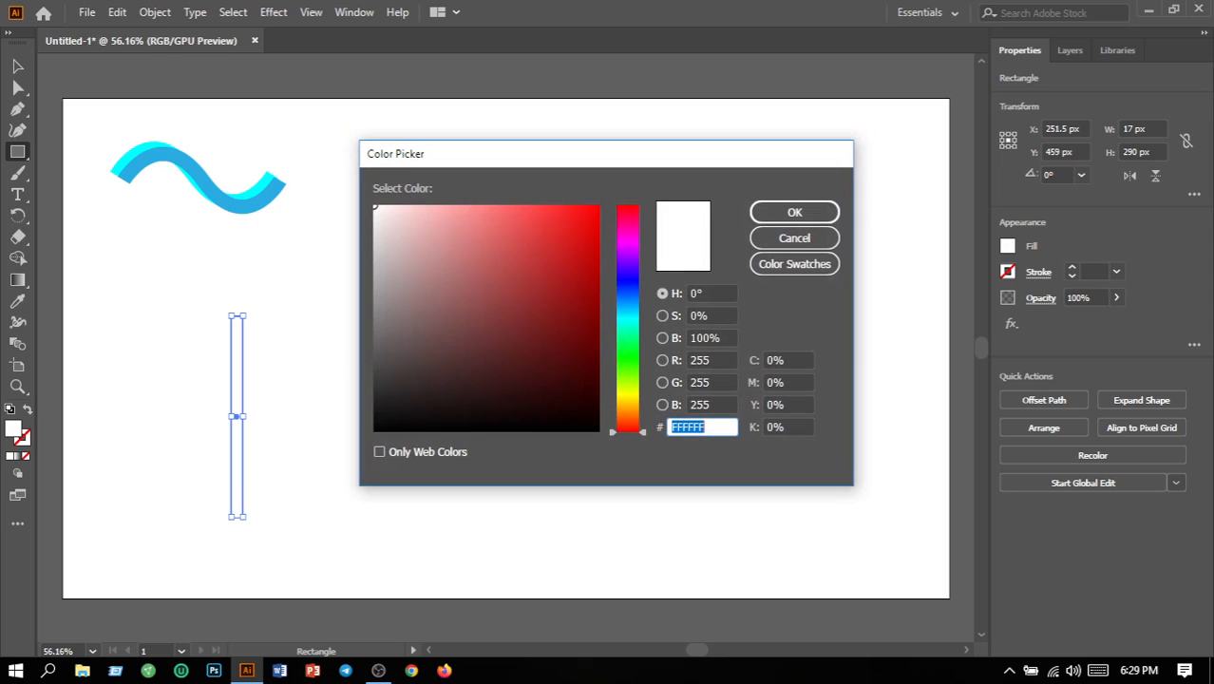
text(000000)
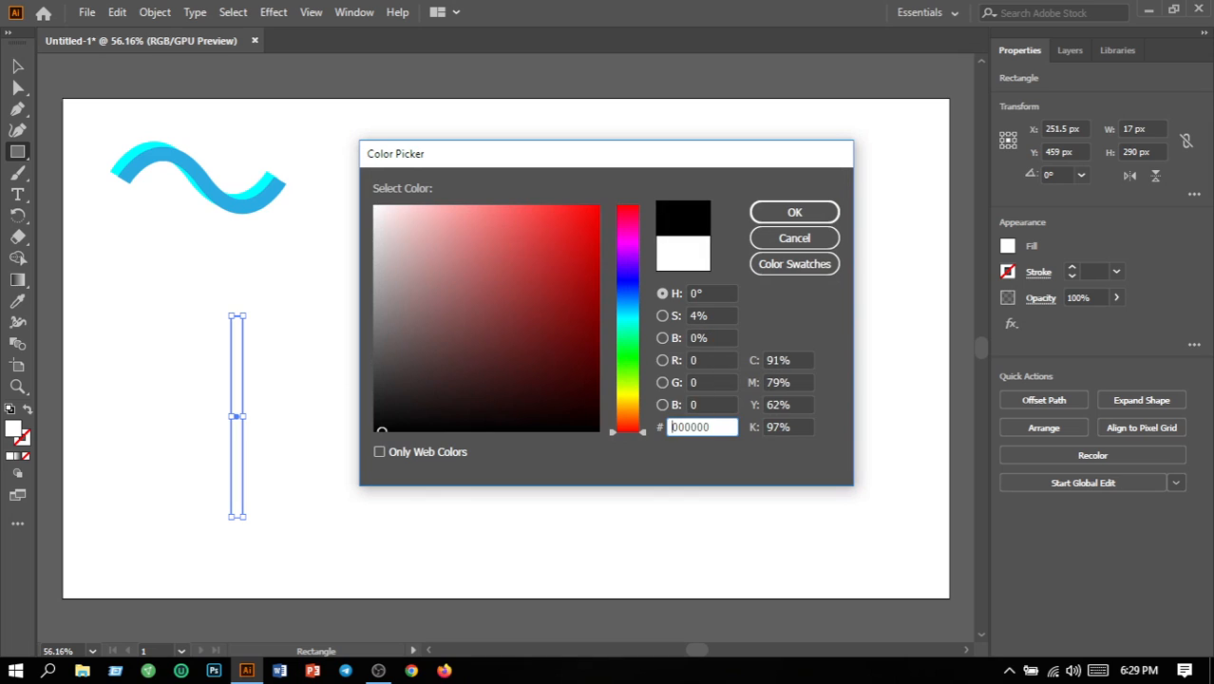
key(Return)
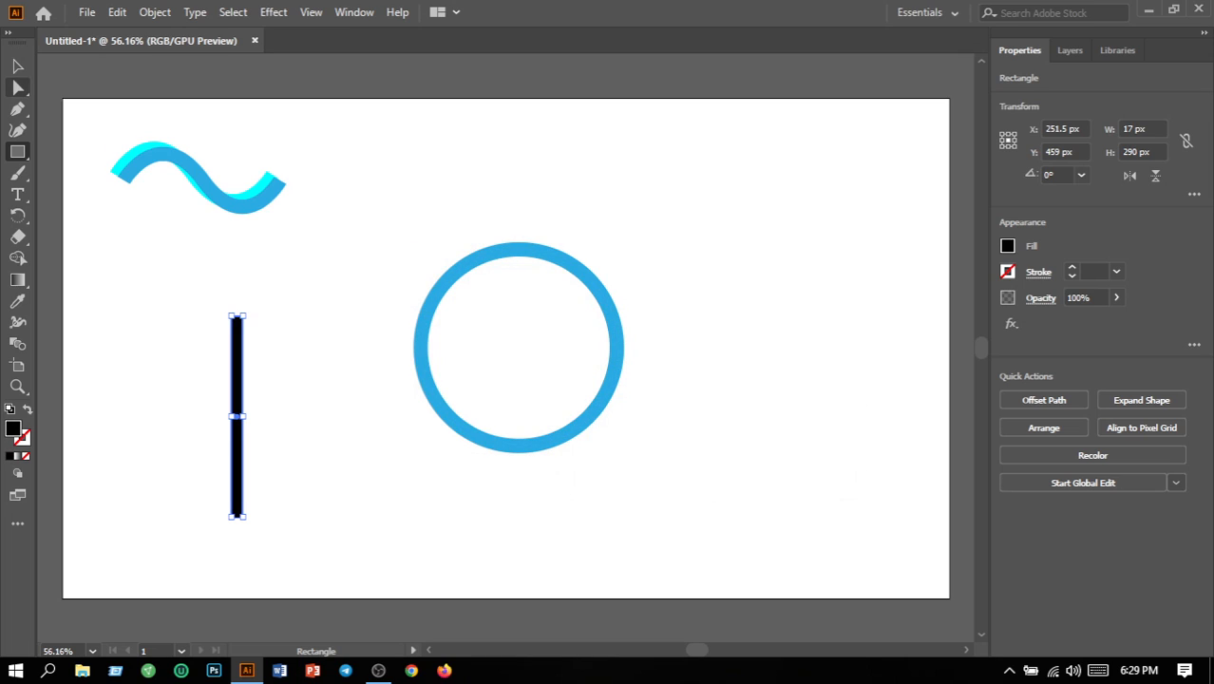
Duplicate the black bar to its right at about X 332.5 px, Y 465 px, and shorten the copy from its upper end.
click(17, 66)
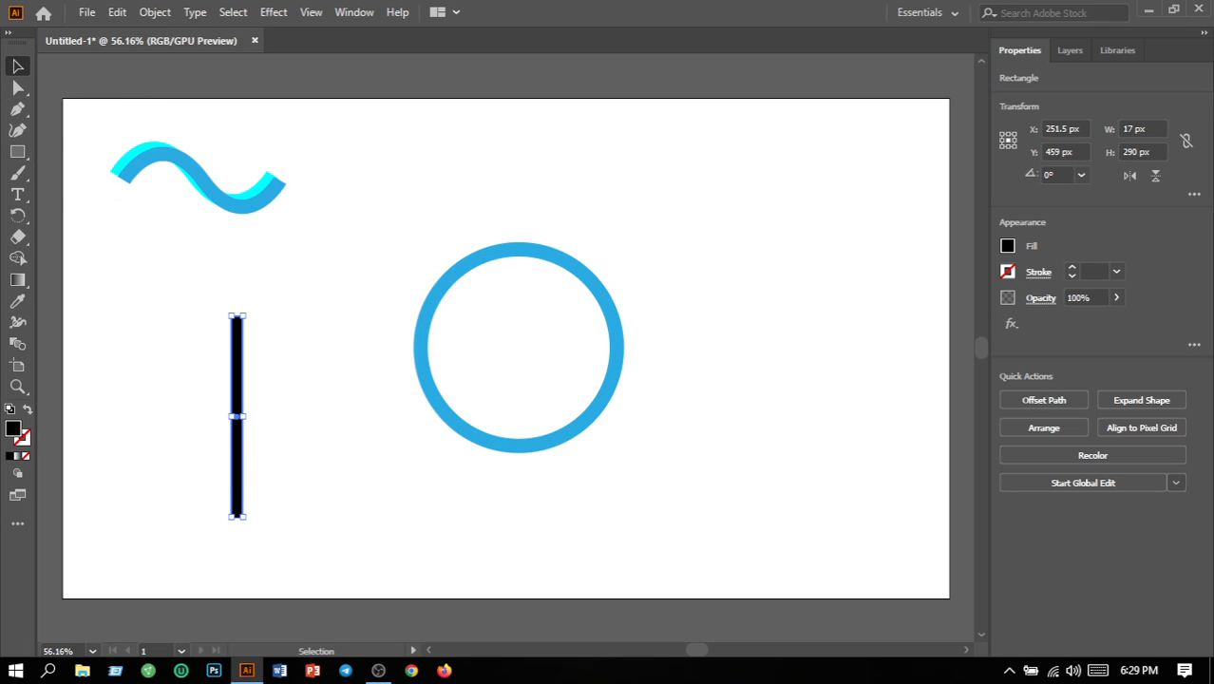
drag(243, 478, 299, 484)
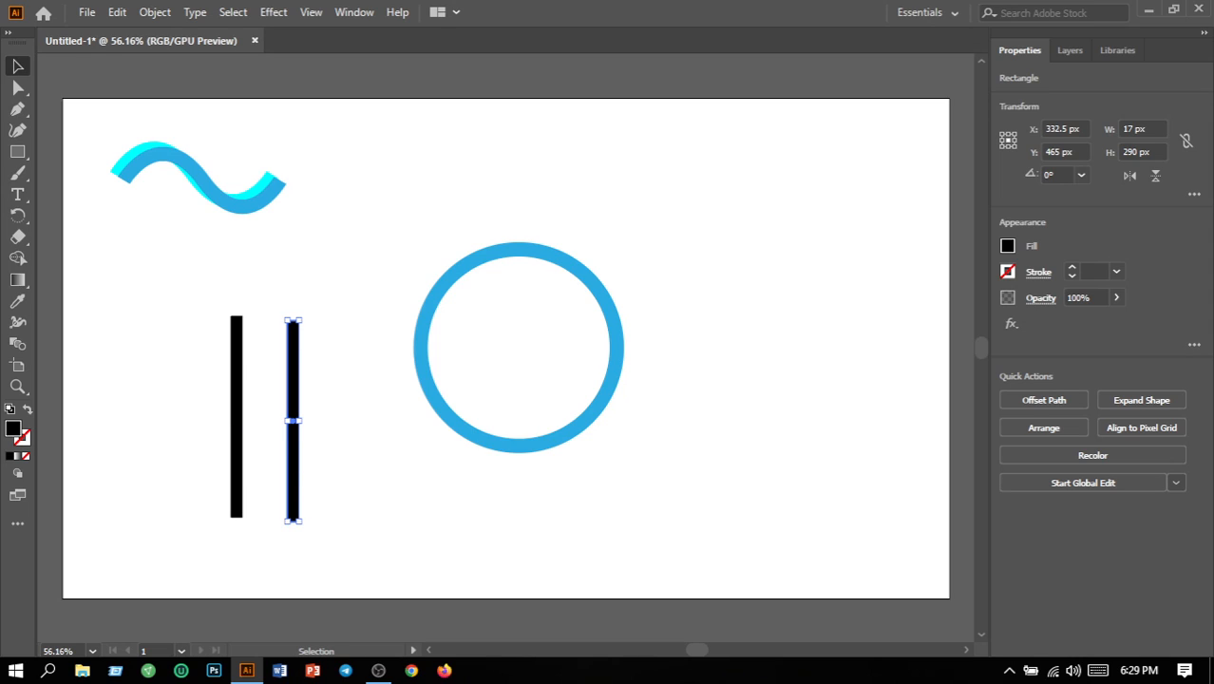
drag(299, 320, 299, 365)
key(ctrl+shift+a)
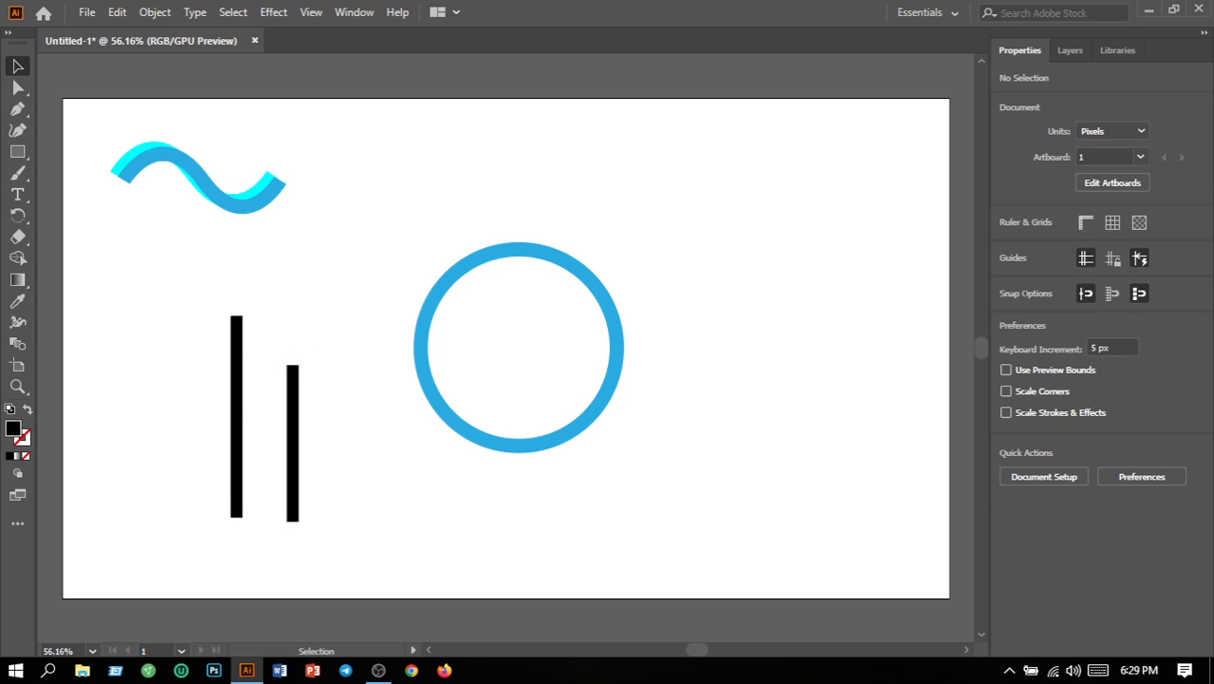
Rotate the longer black bar to about 334.81° and move it onto the circle's lower-left part, at about X 586.5 px, Y 432 px.
click(237, 417)
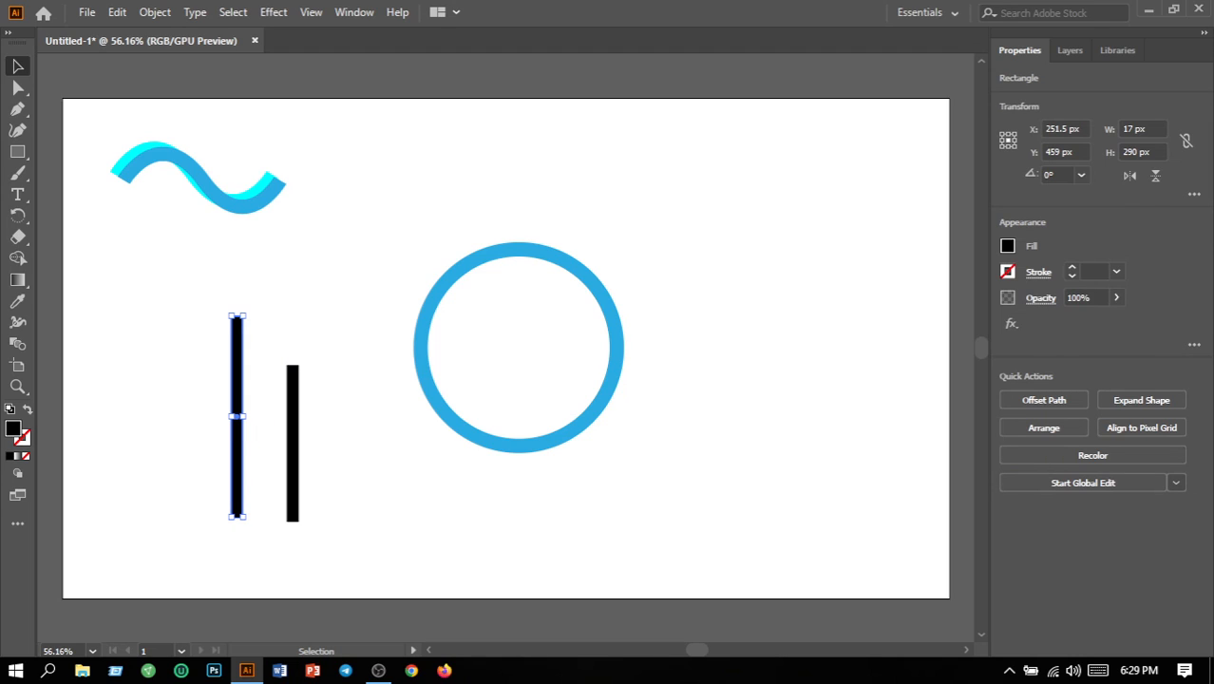
key(ctrl+shift+a)
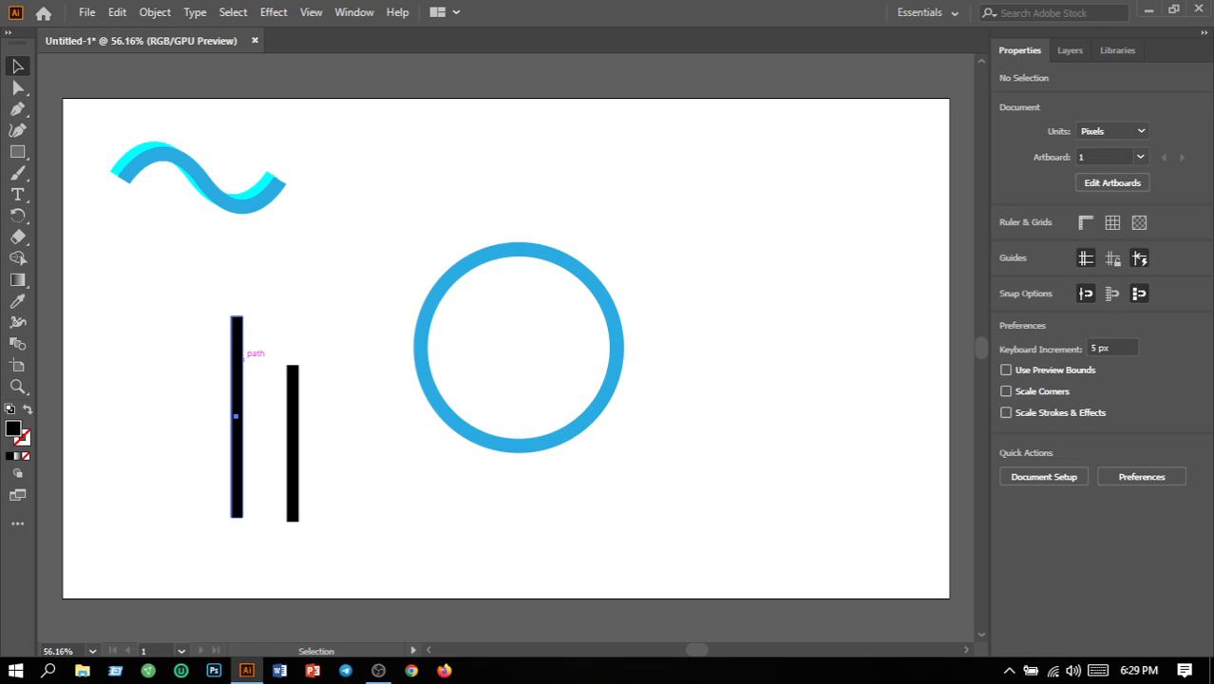
click(237, 352)
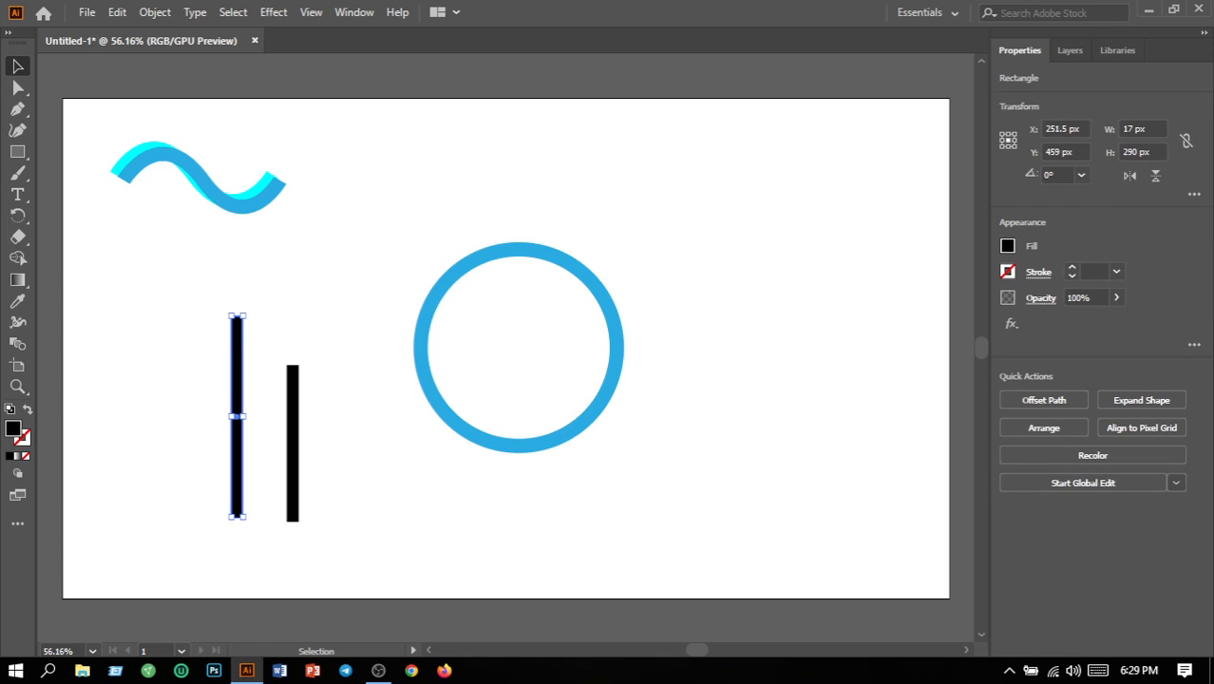
drag(235, 312, 522, 348)
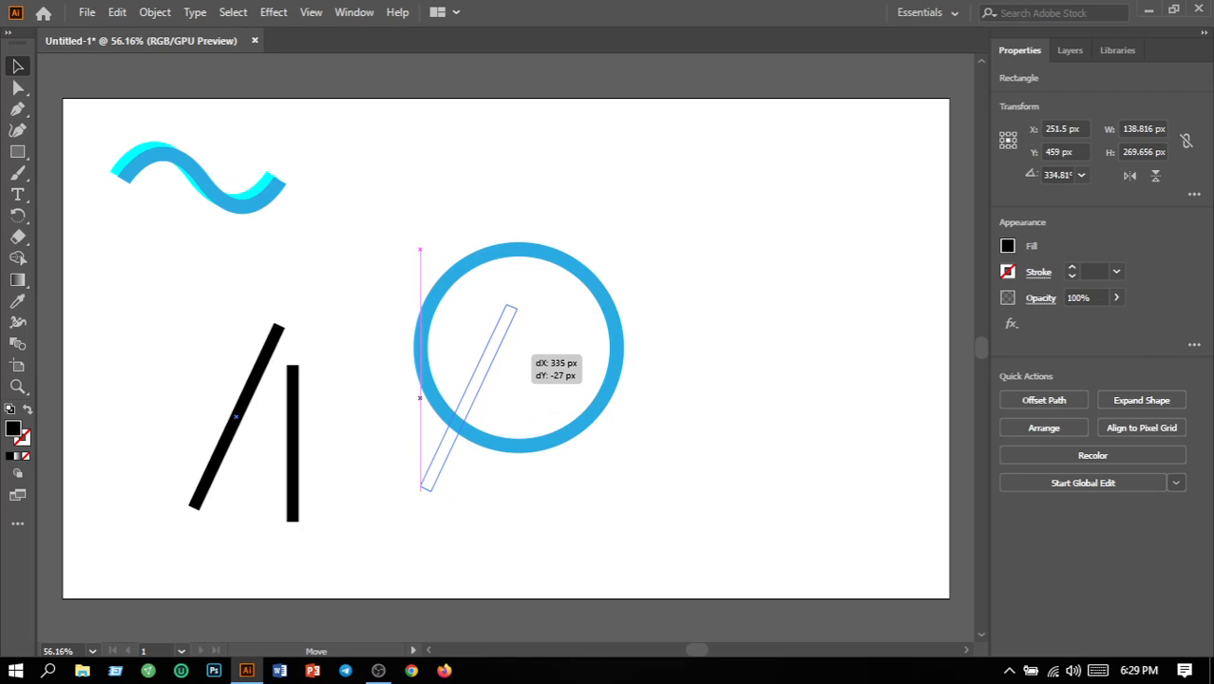
drag(522, 347, 522, 347)
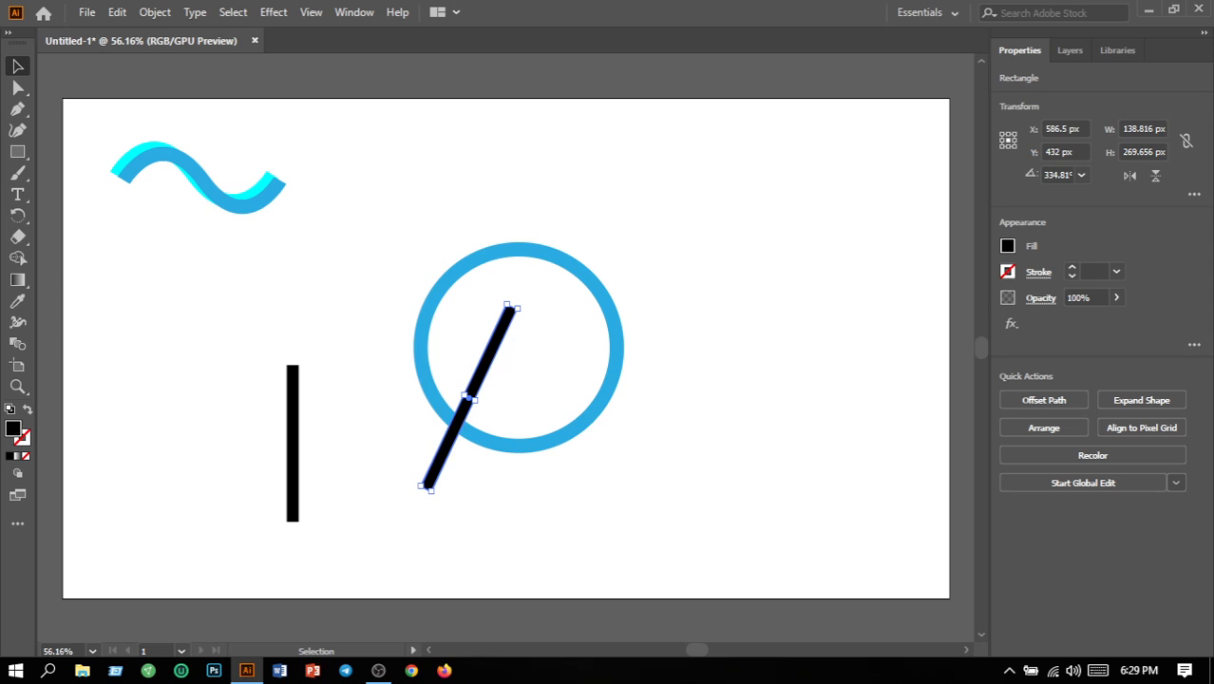
click(363, 236)
drag(362, 236, 648, 504)
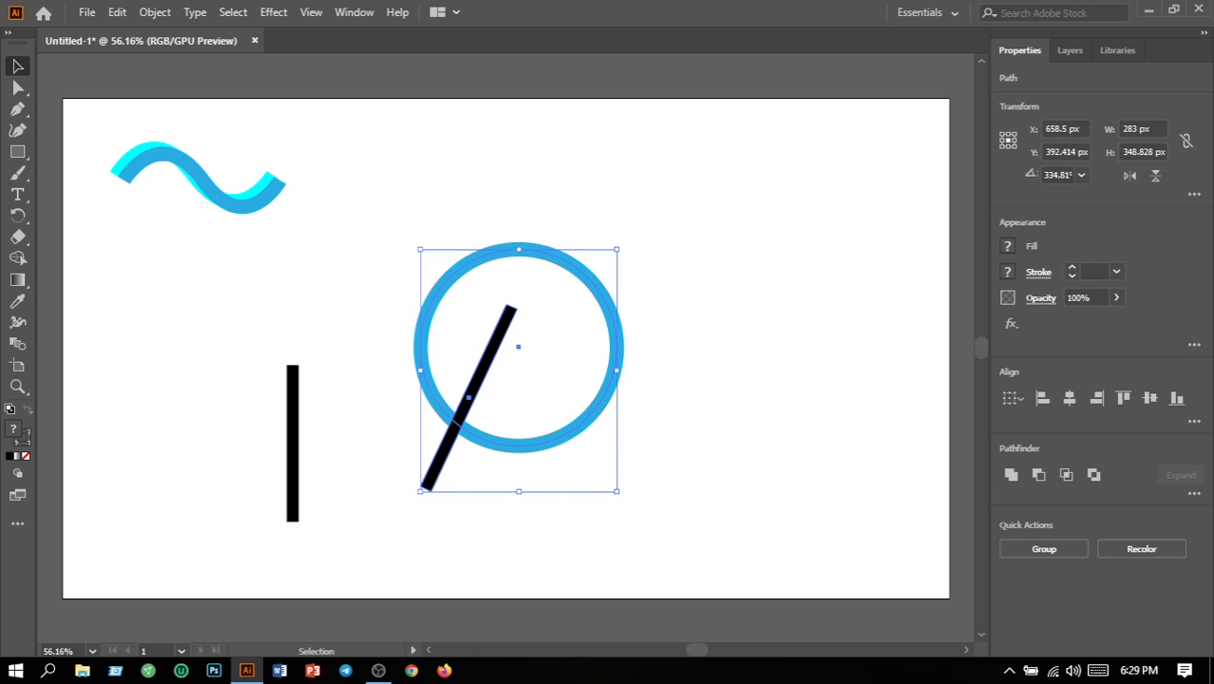
click(18, 258)
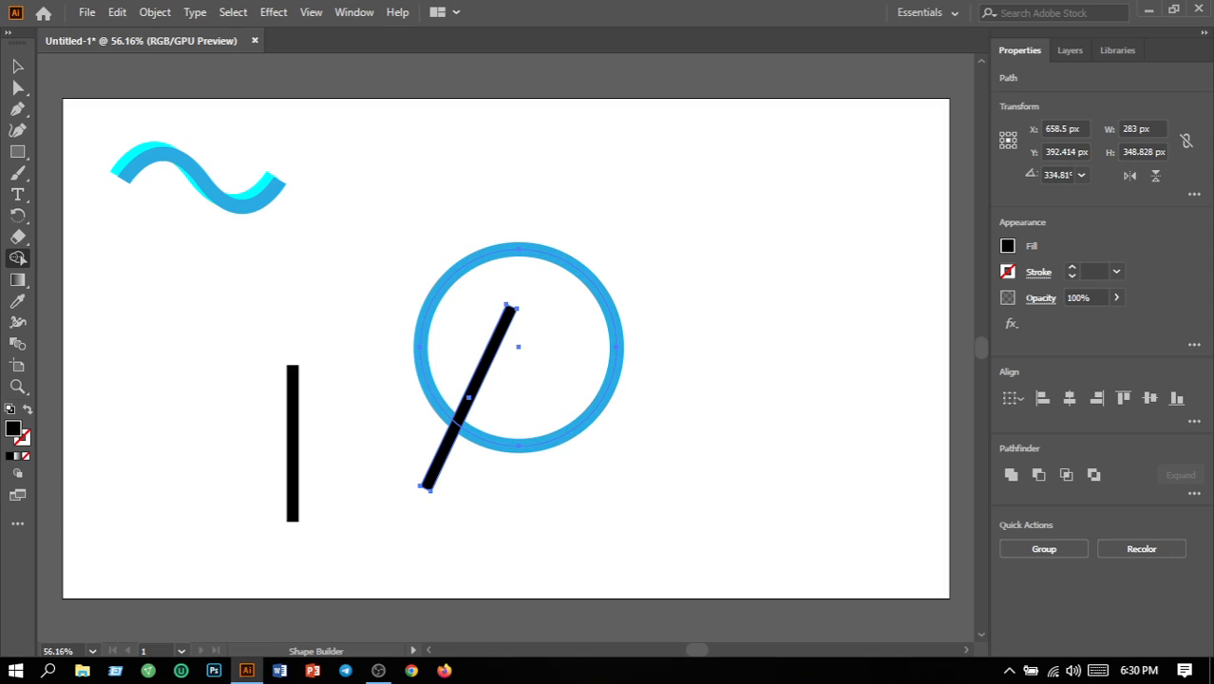
key(v)
click(365, 447)
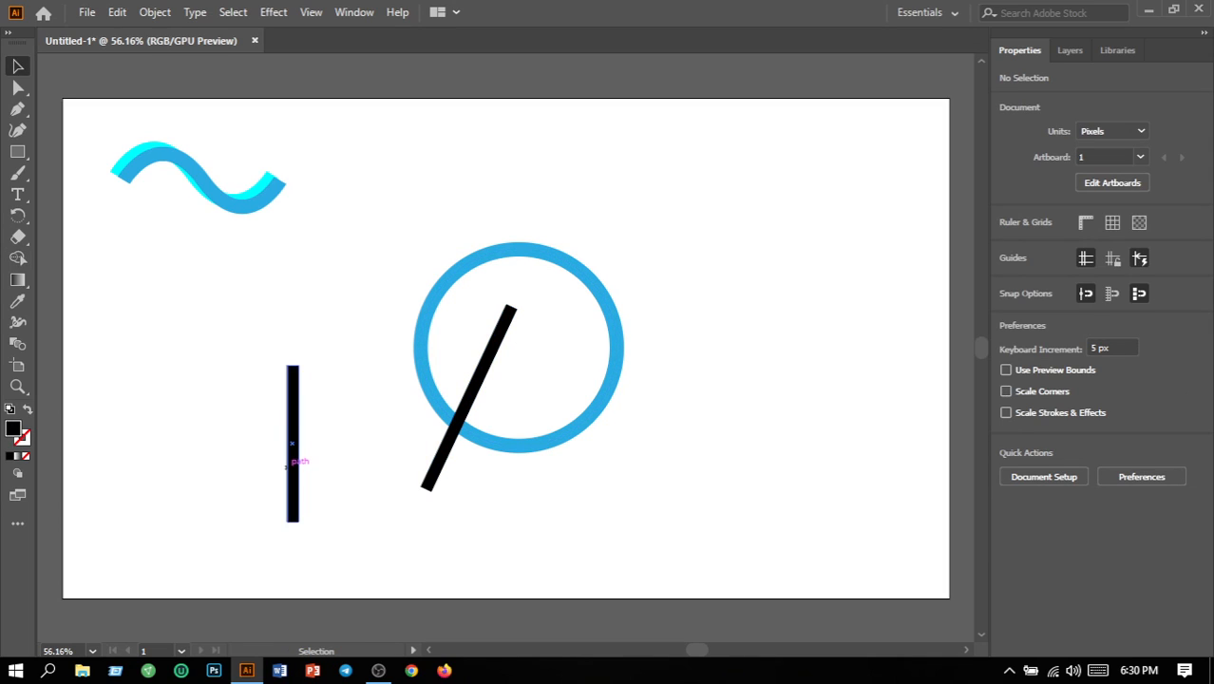
Move the shorter upright bar onto the circle's lower-right part, to the right of the tilted bar.
drag(293, 443, 553, 442)
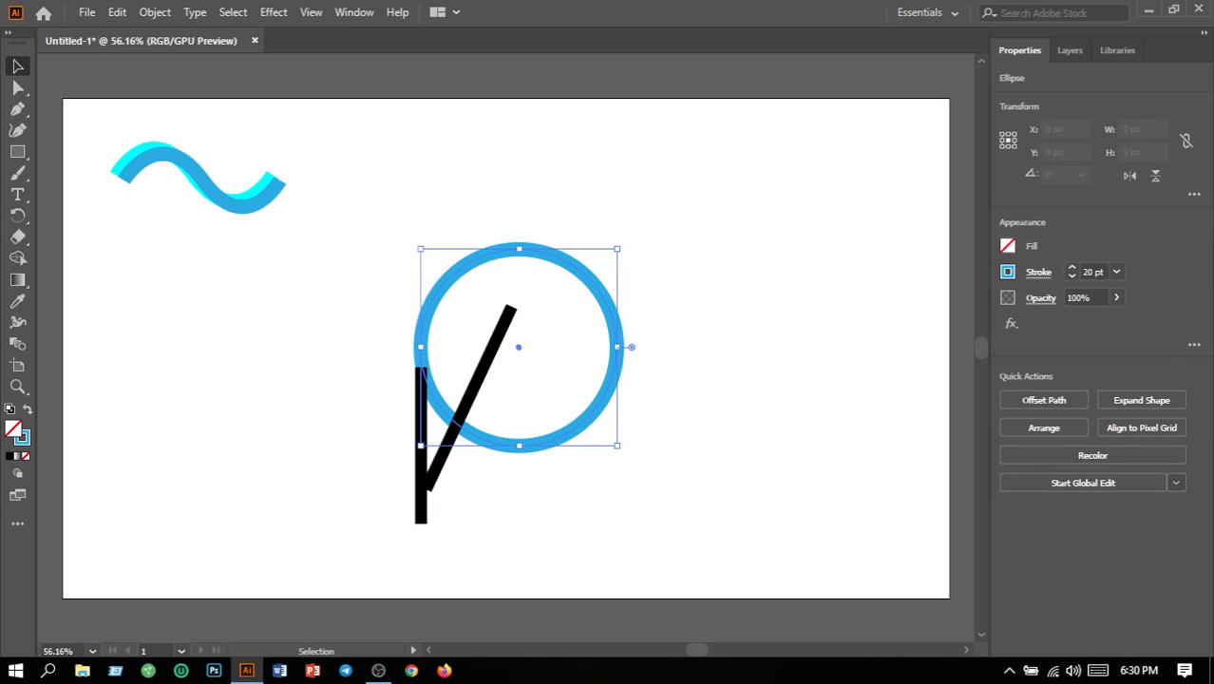
key(ctrl+shift+a)
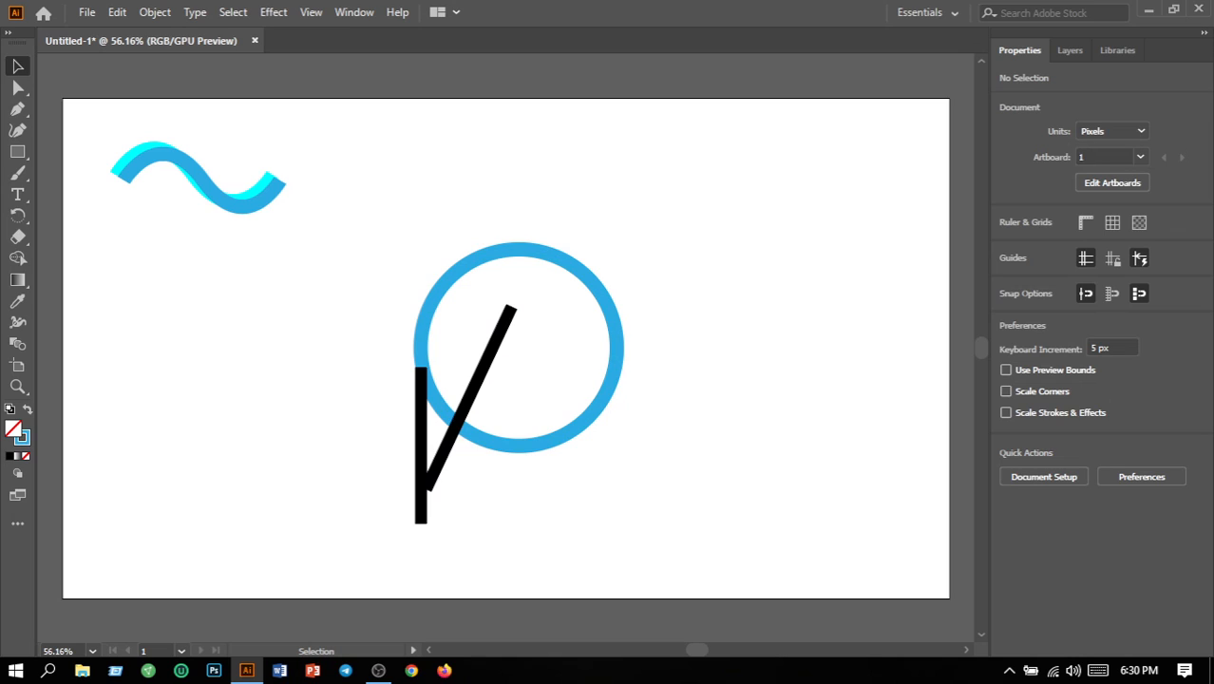
drag(295, 259, 609, 446)
key(ctrl+shift+a)
click(425, 484)
drag(425, 484, 579, 448)
key(ctrl+shift+a)
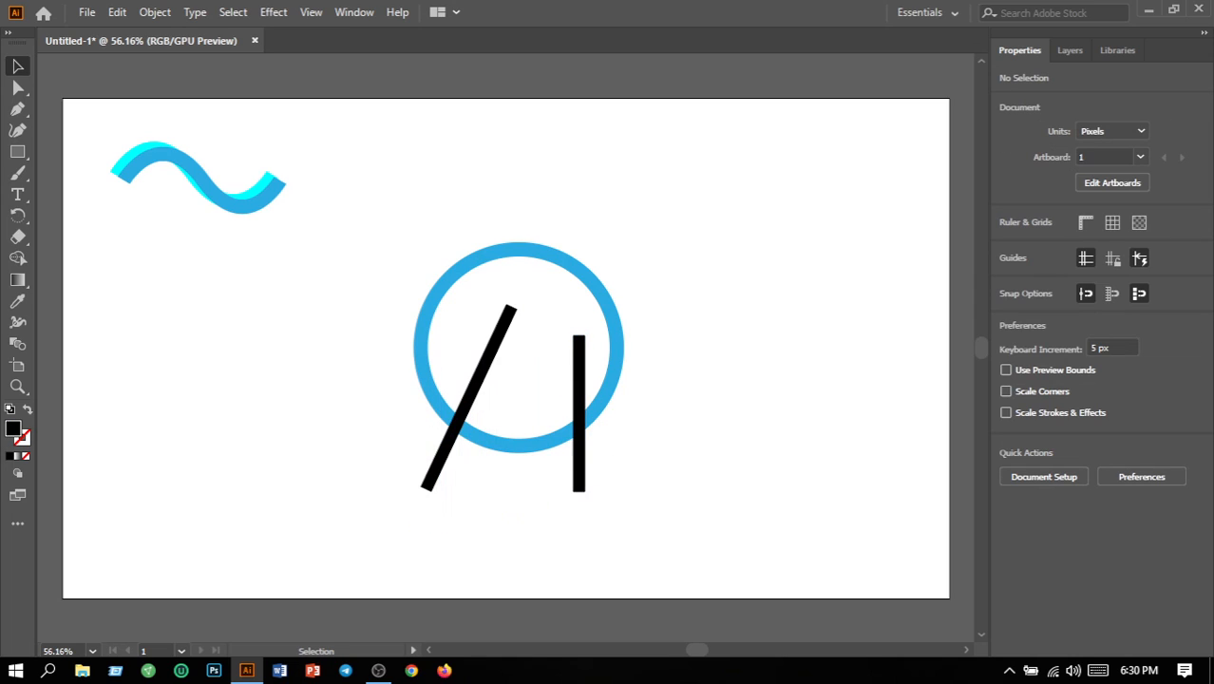
Rotate the shorter bar to about 22.33° and move it to about X 668.5 px, Y 445.5 px so its upper end meets the tilted bar.
click(579, 465)
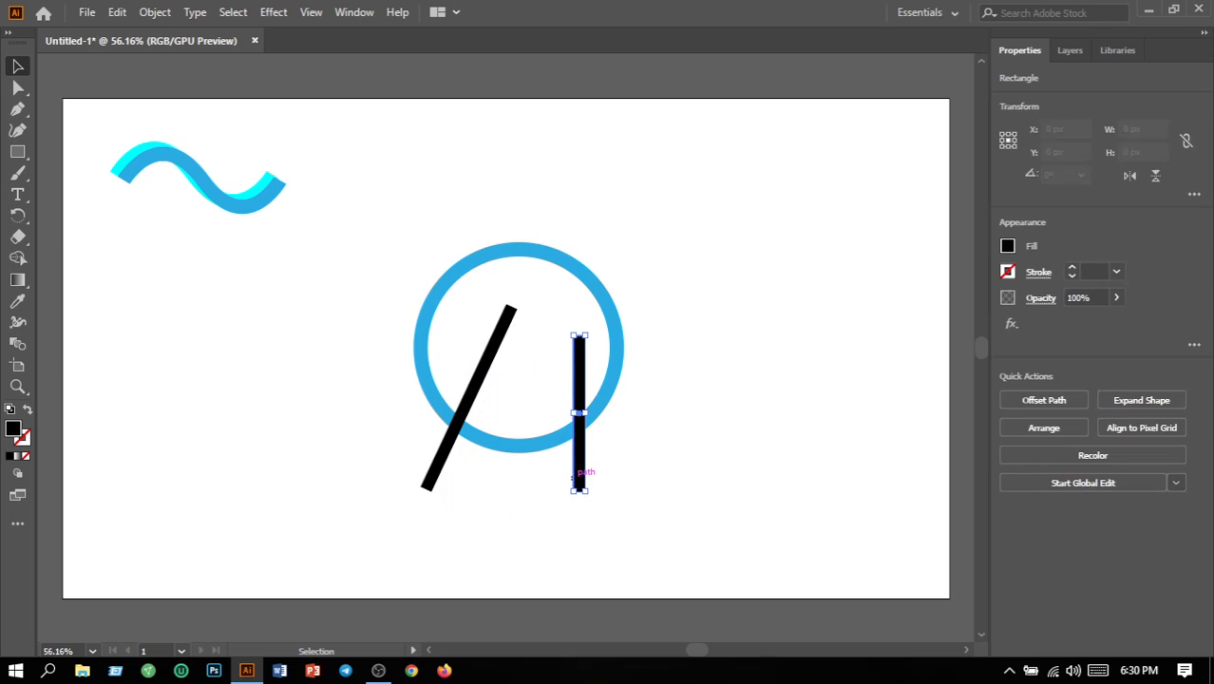
drag(589, 496, 581, 471)
key(ctrl+shift+a)
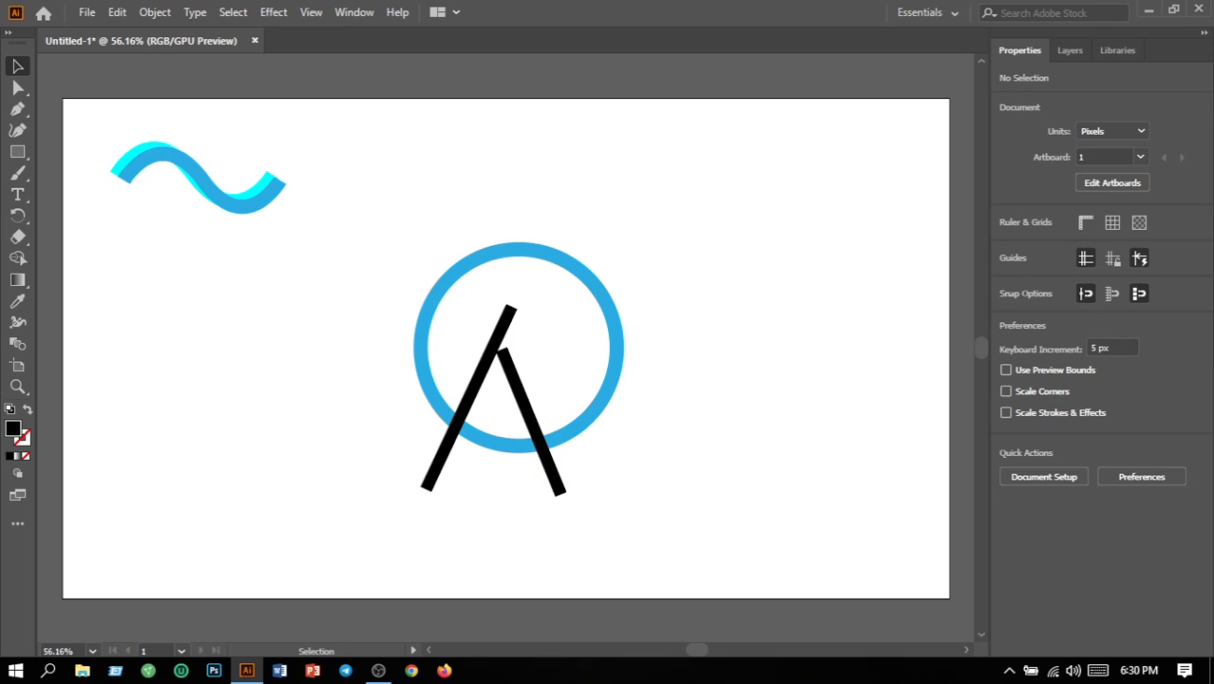
drag(555, 478, 548, 461)
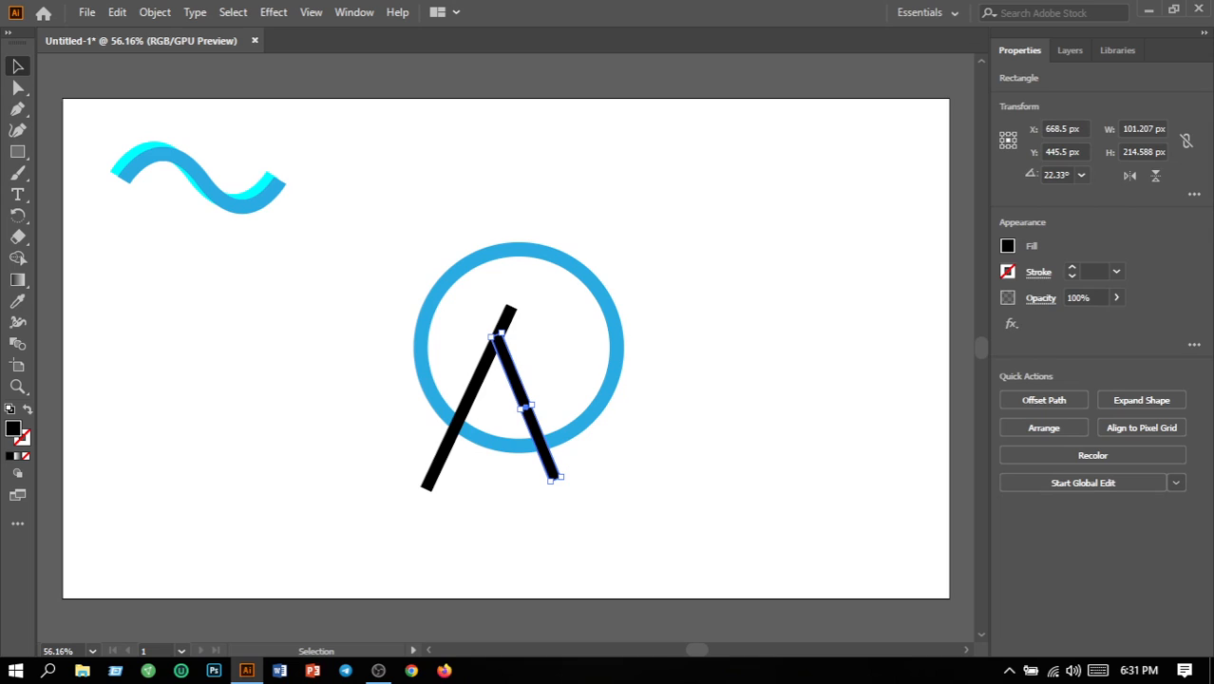
key(ctrl+shift+a)
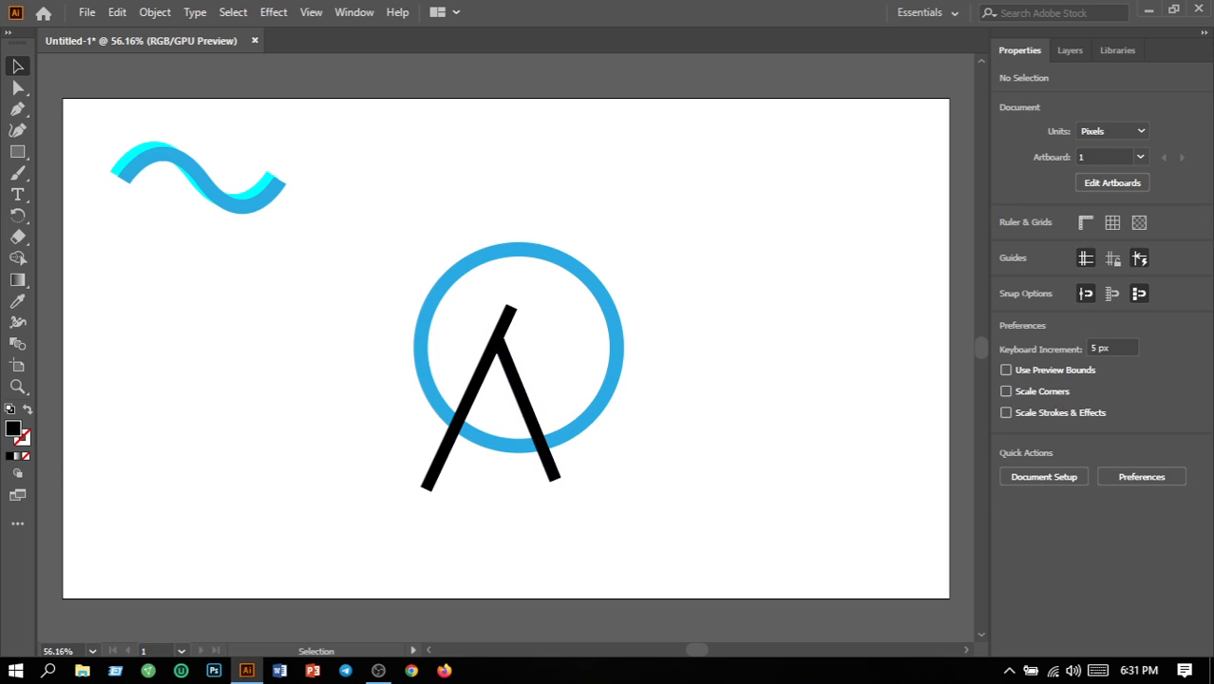
Move the circle and both tilted bars together to the artboard's upper-right corner.
drag(290, 262, 664, 523)
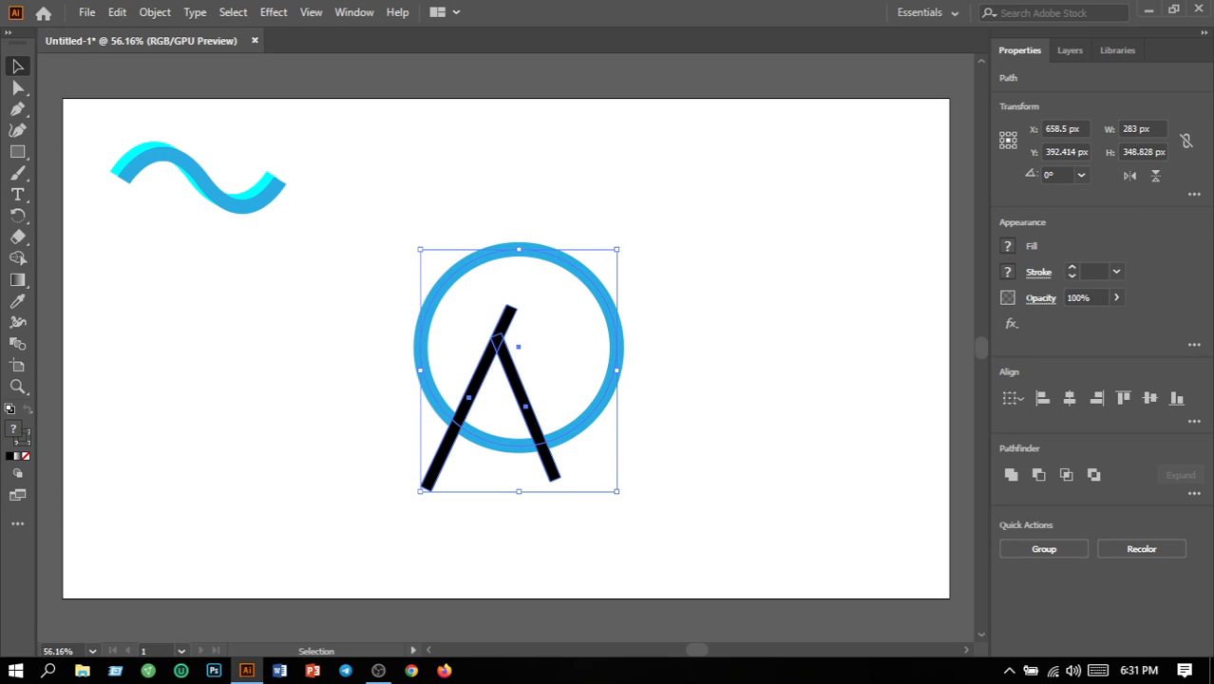
click(258, 278)
drag(258, 277, 776, 488)
click(776, 488)
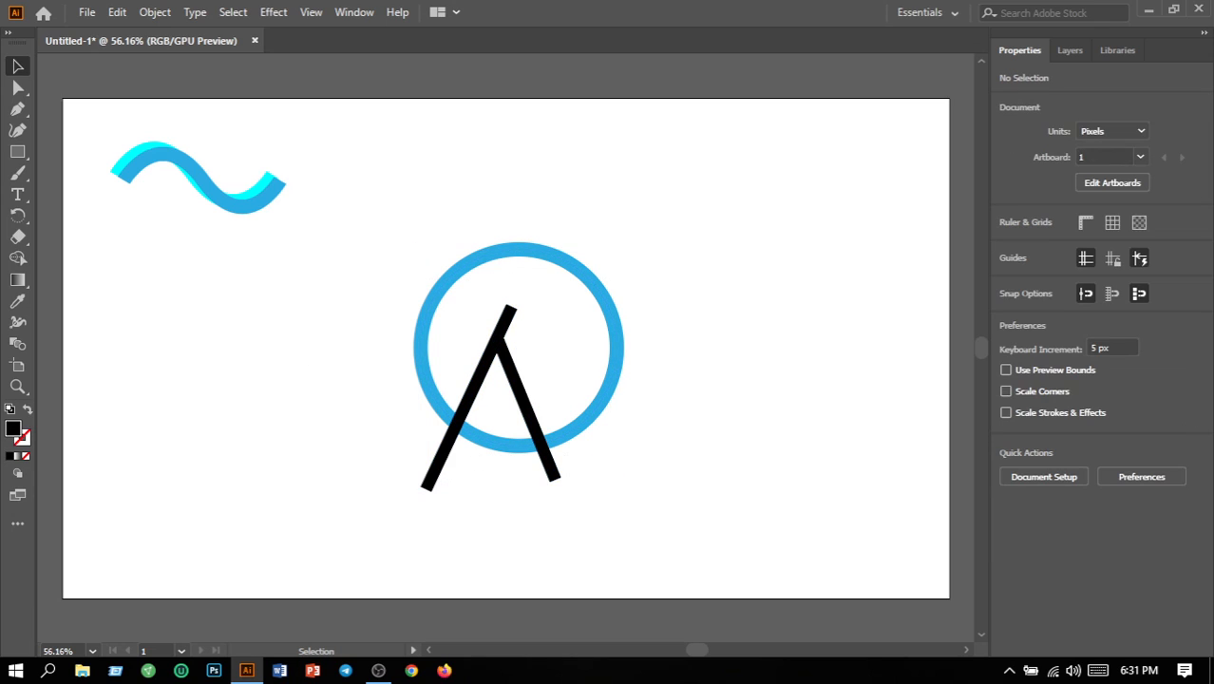
drag(665, 519, 334, 249)
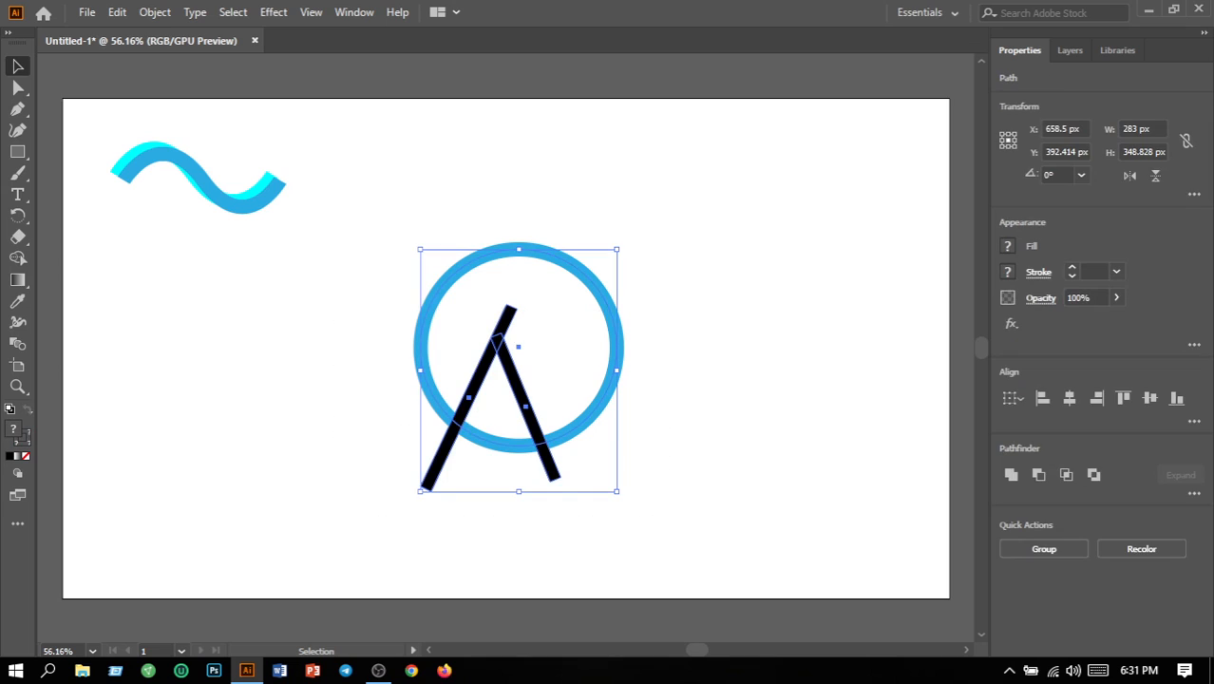
drag(594, 423, 913, 285)
click(750, 439)
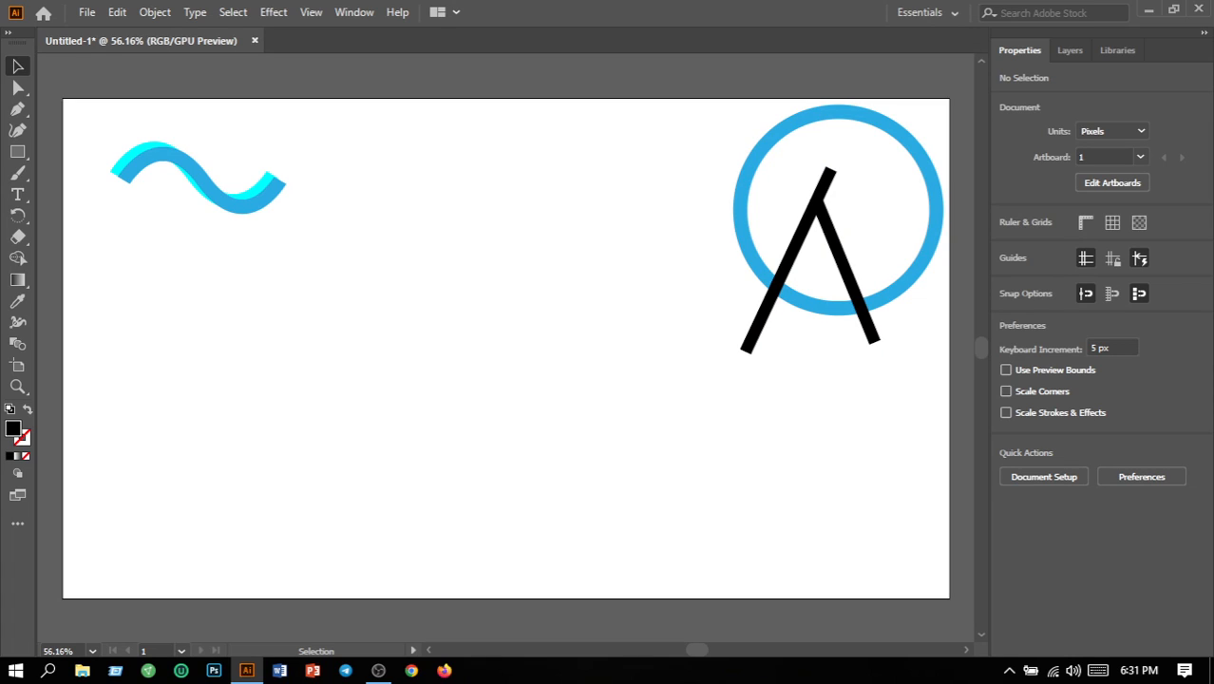
Try to draw a U-shaped Pen path about 120 px wide near the artboard's centre, and undo it.
key(t)
click(18, 109)
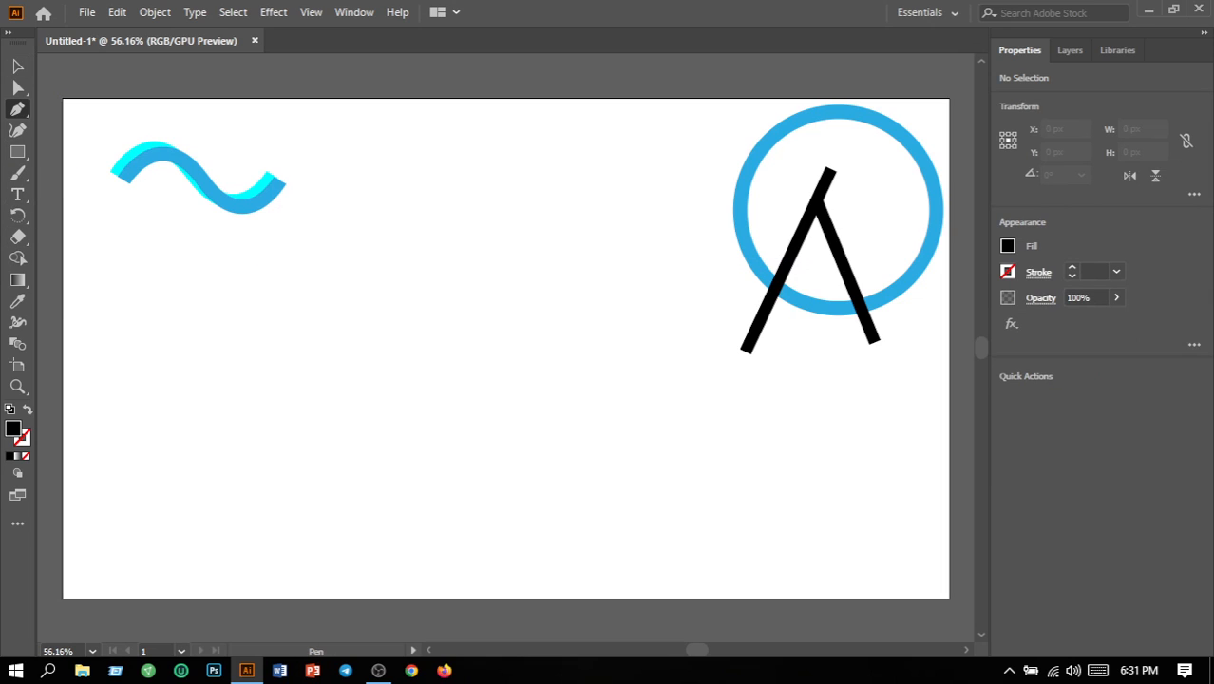
click(419, 299)
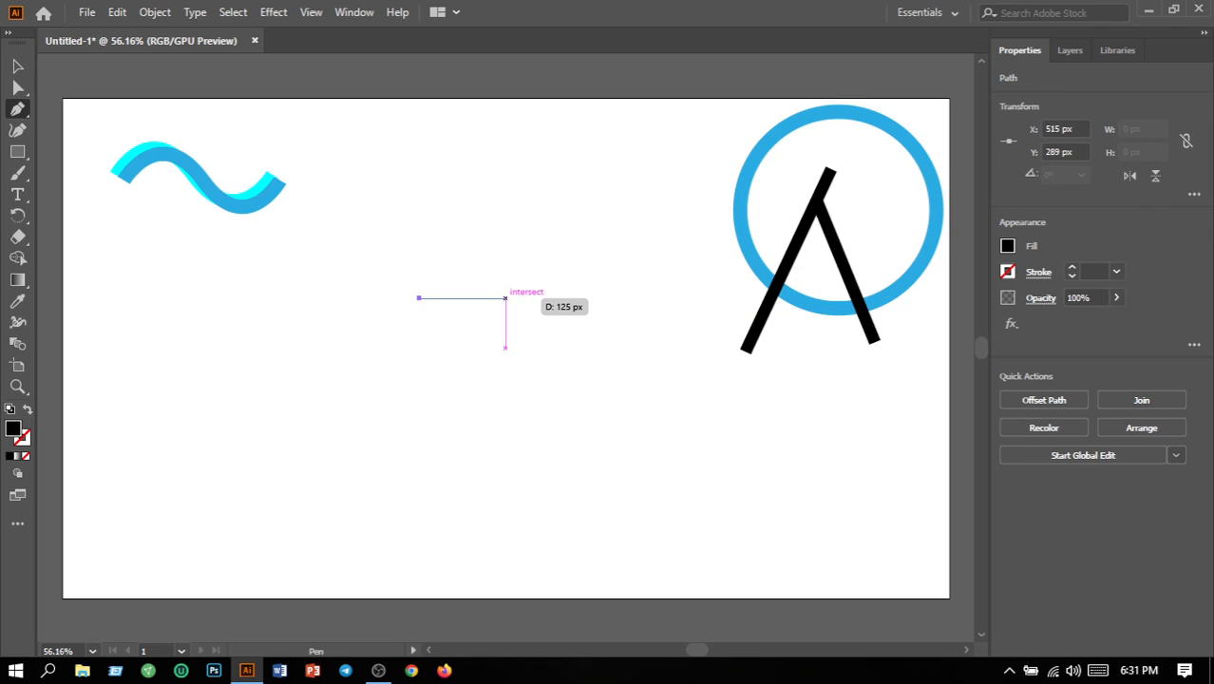
drag(502, 298, 547, 156)
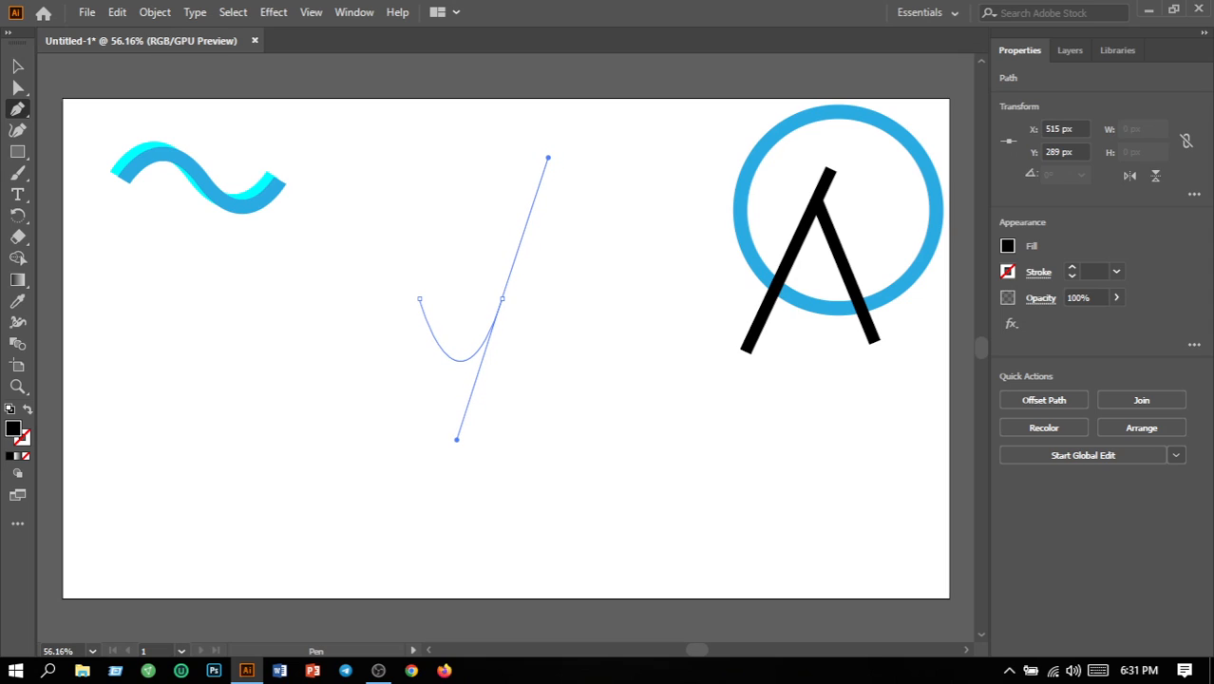
drag(548, 158, 548, 158)
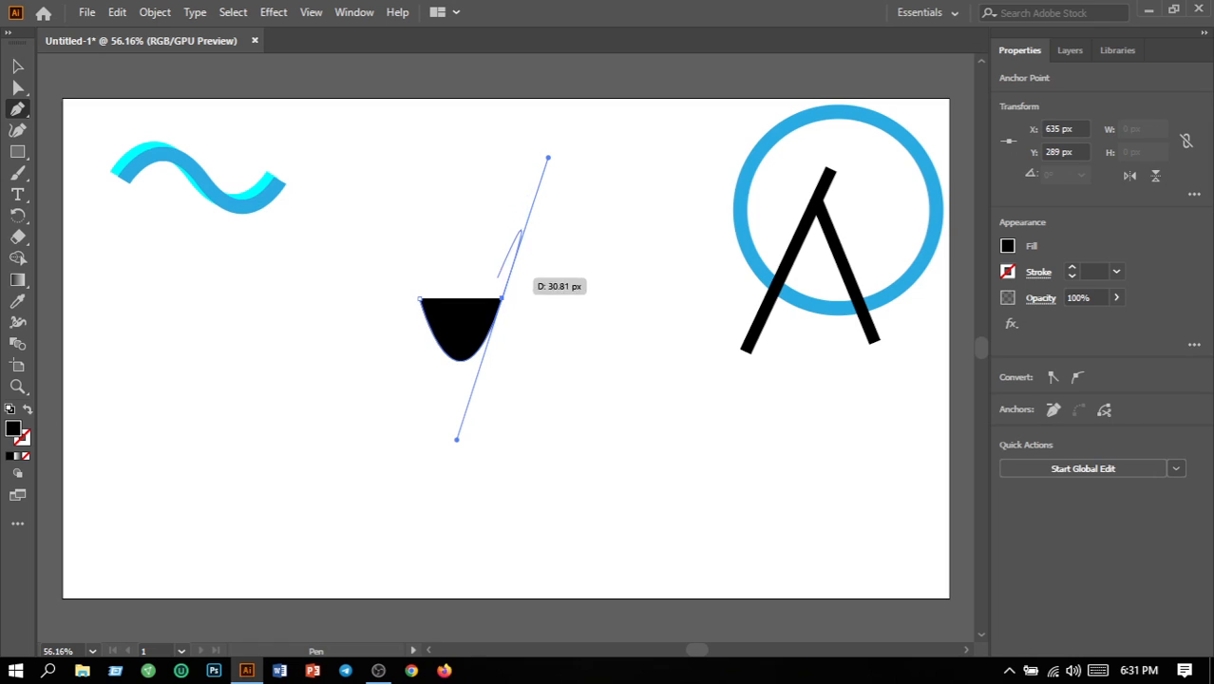
click(17, 66)
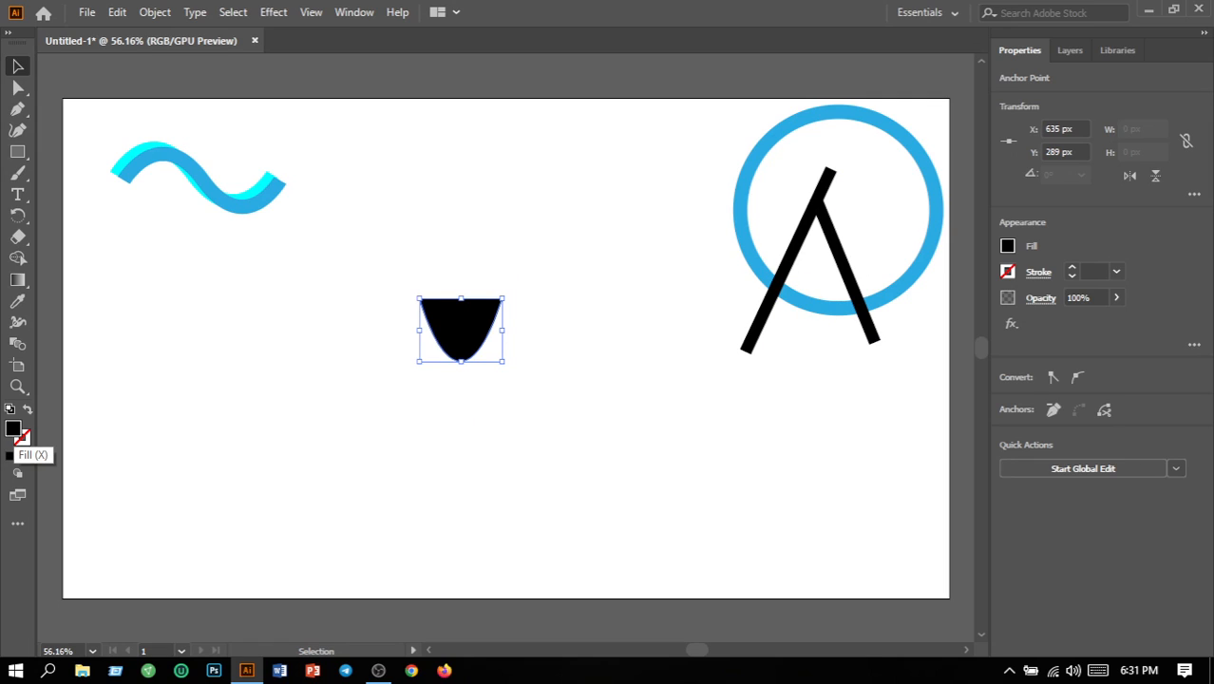
key(ctrl+z)
key(ctrl+z)
Draw an unfilled U-shaped Pen path about 119 px wide near the artboard's centre and give it a 2 pt stroke.
key(p)
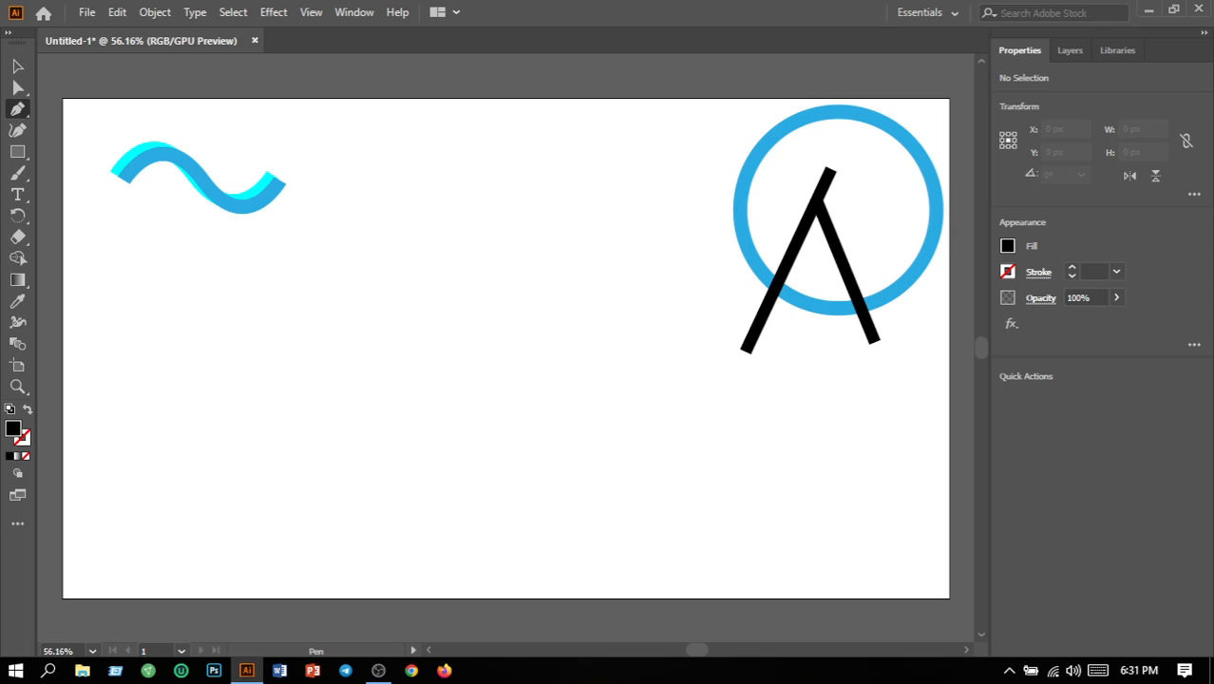
key(slash)
click(415, 307)
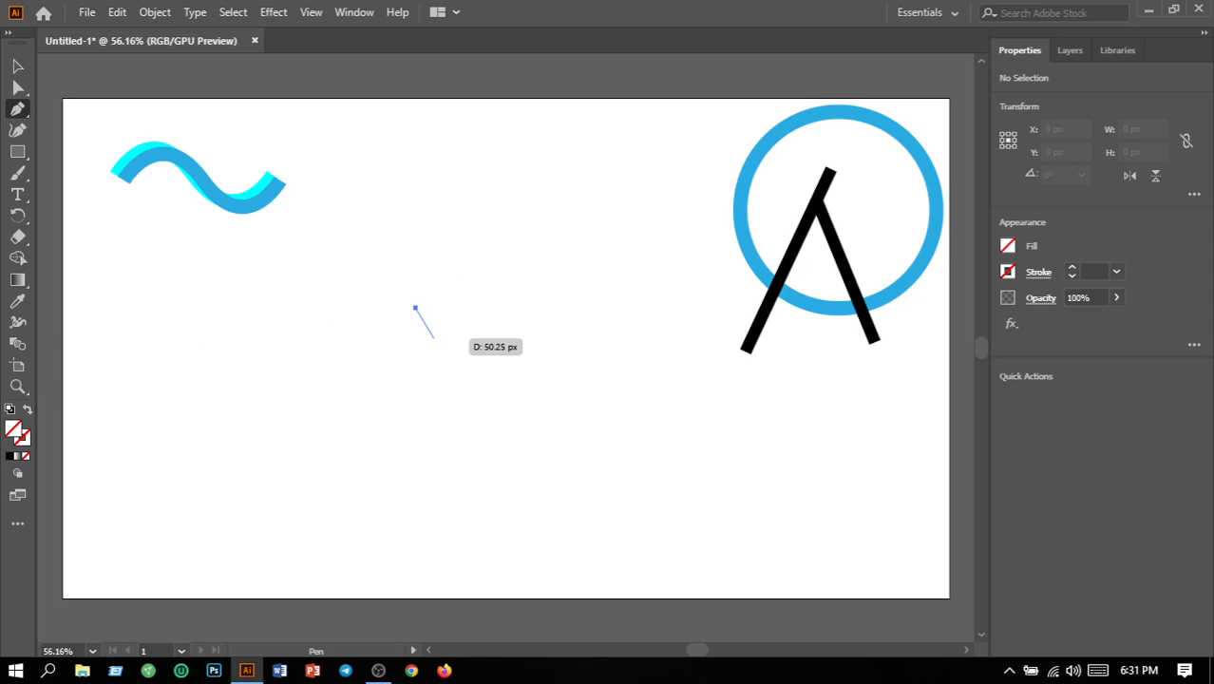
click(506, 303)
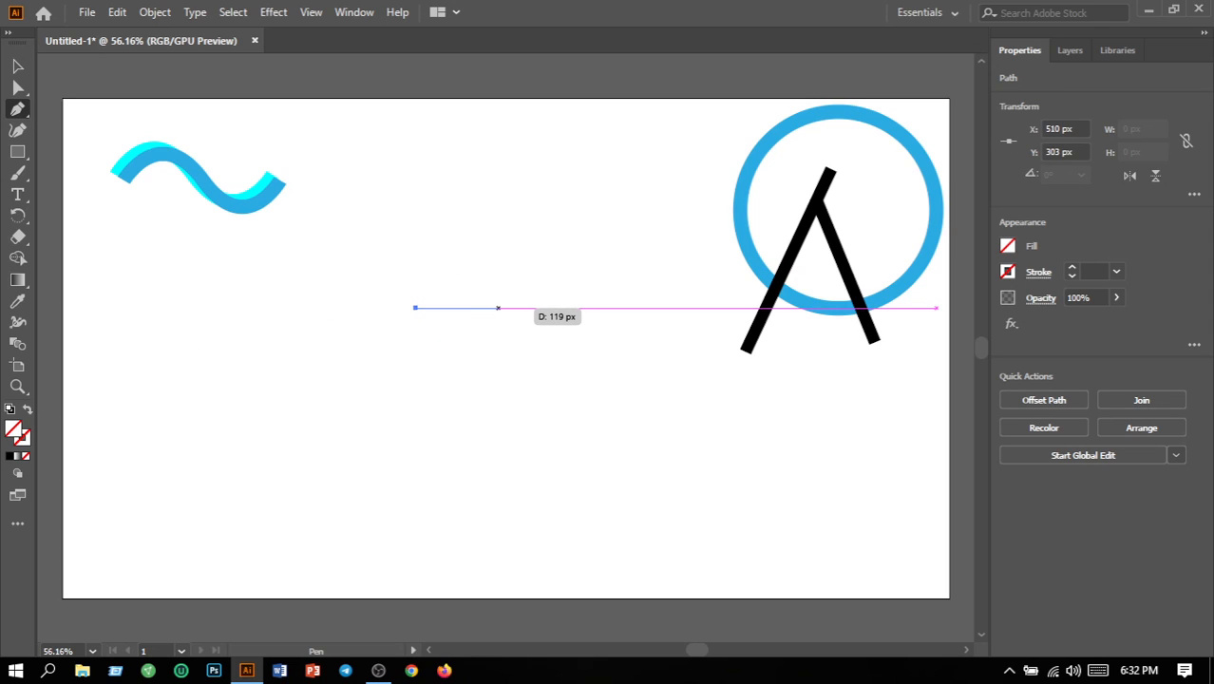
drag(497, 308, 537, 179)
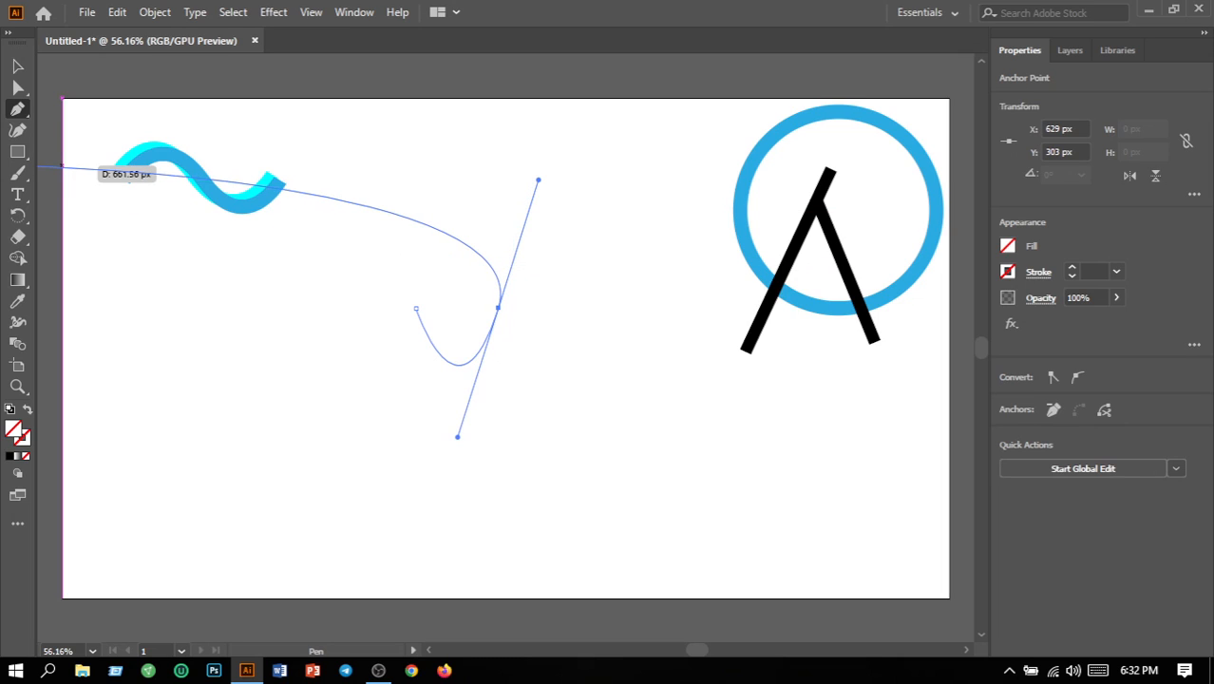
key(v)
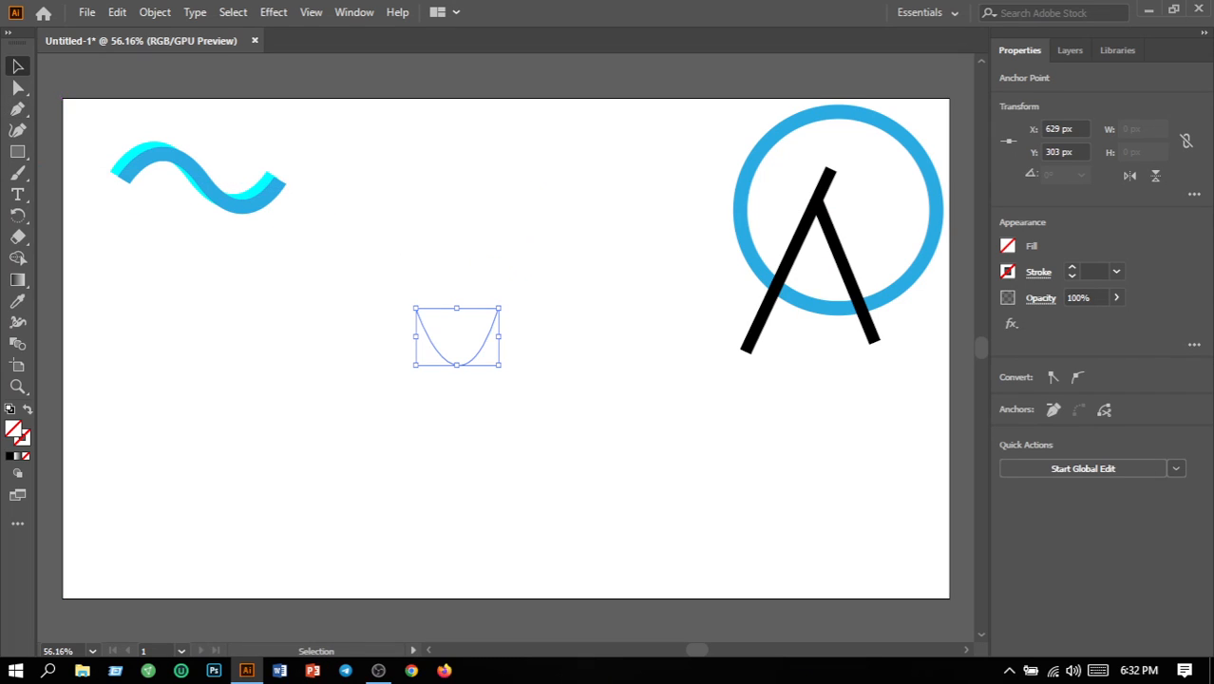
click(1115, 272)
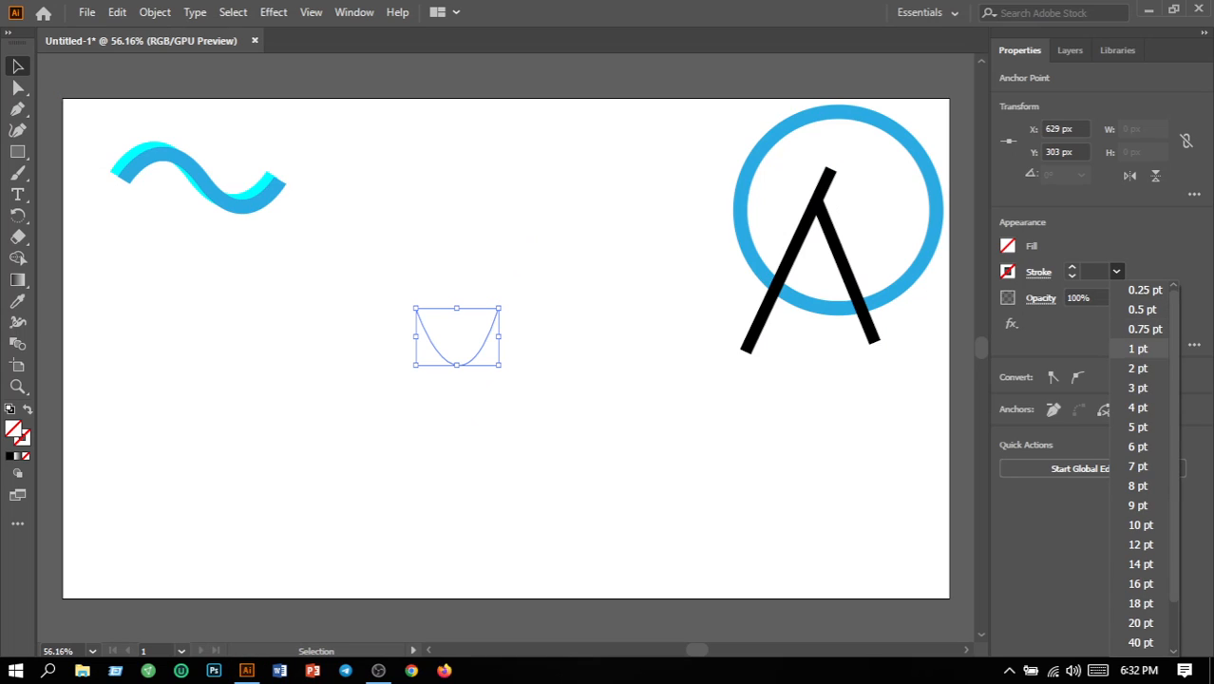
click(1137, 367)
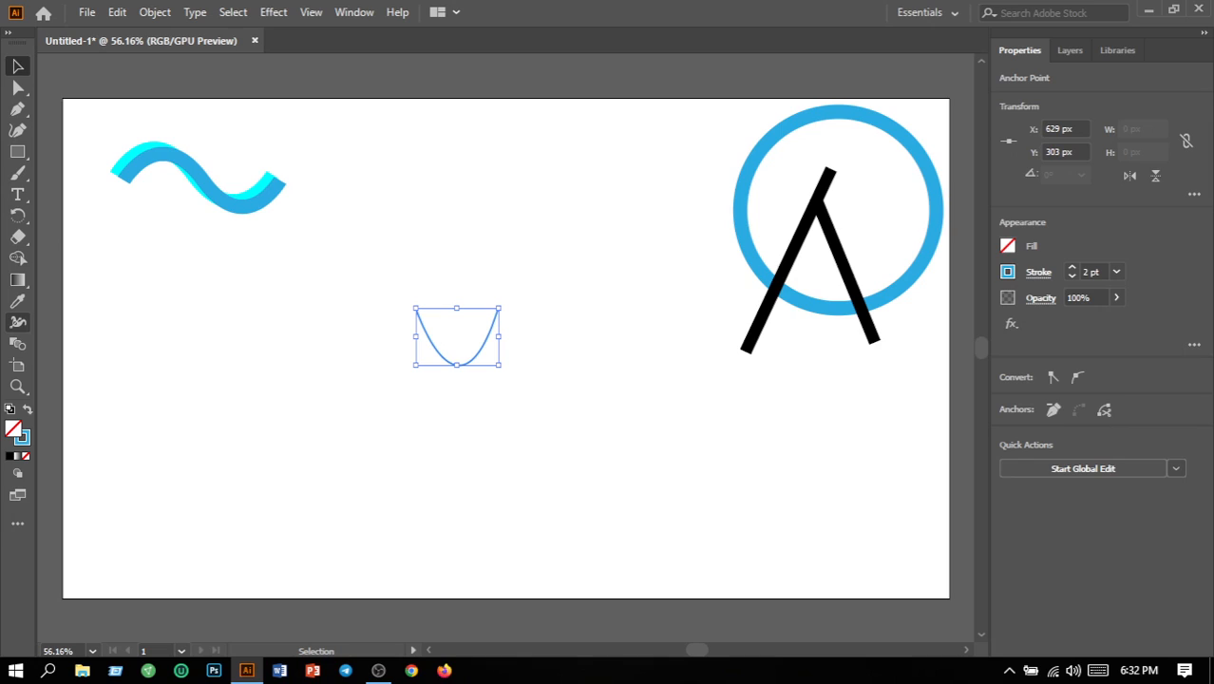
Draw a second, wider U-shaped Pen path about 174 px wide, level with the first one's ends and meeting it at the lowest point.
click(17, 108)
drag(497, 308, 539, 179)
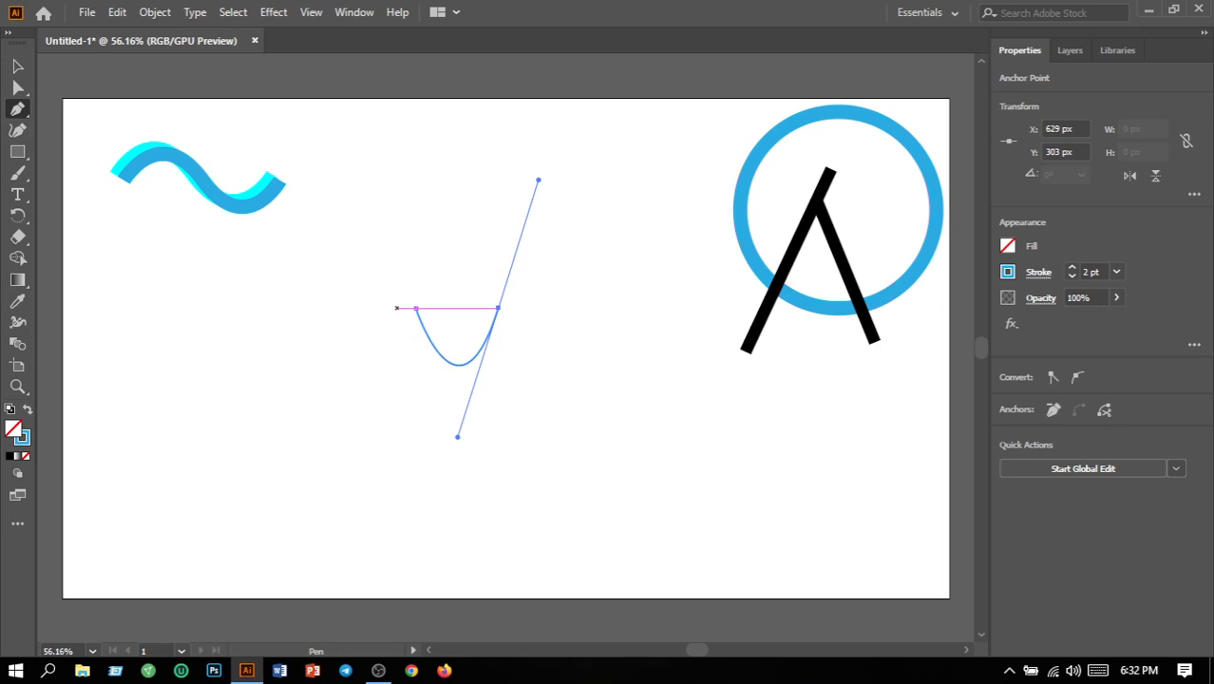
click(395, 308)
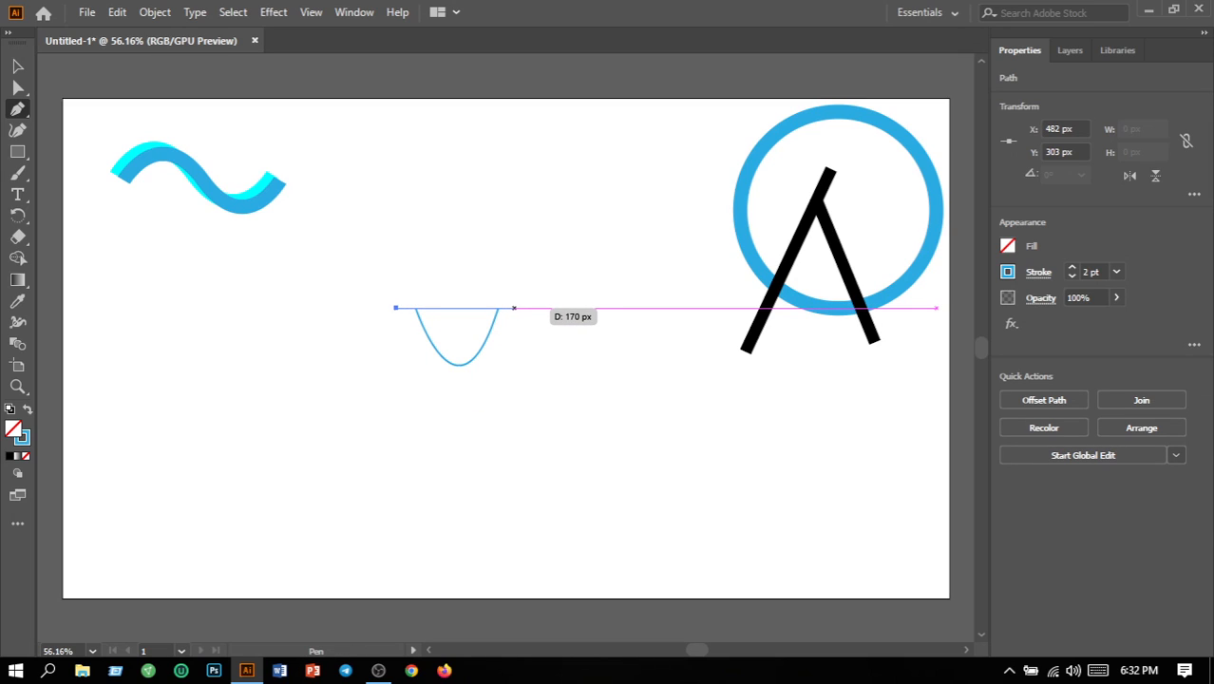
drag(517, 308, 576, 178)
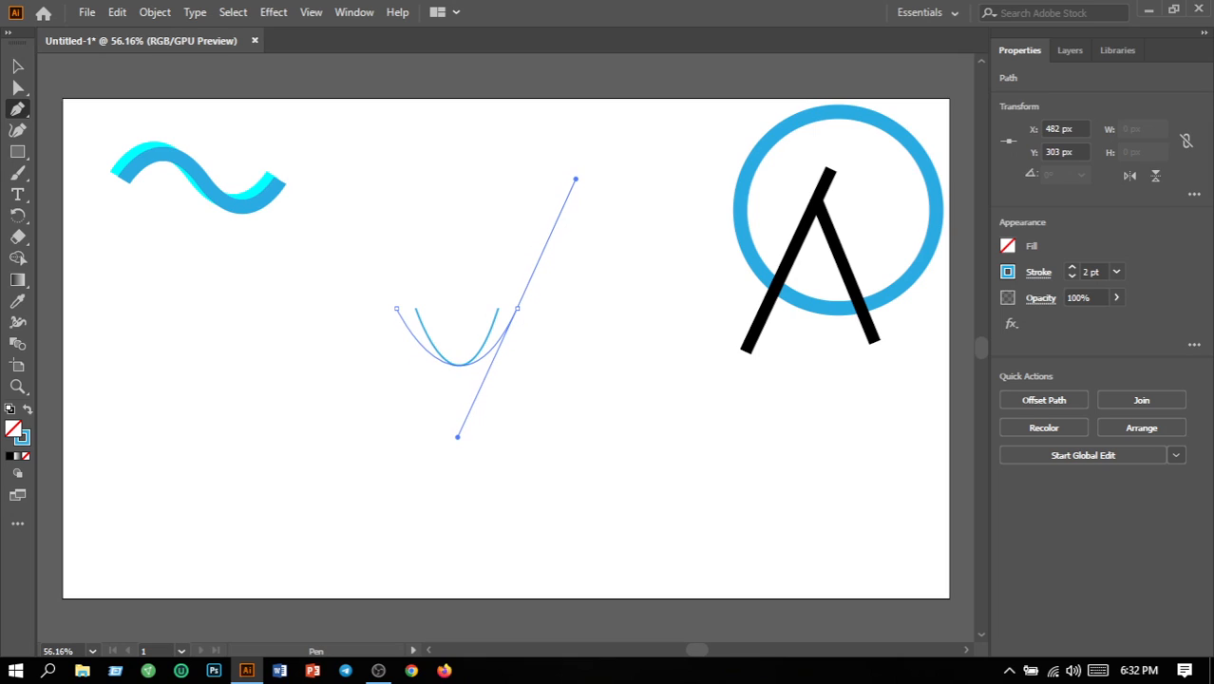
drag(575, 178, 578, 179)
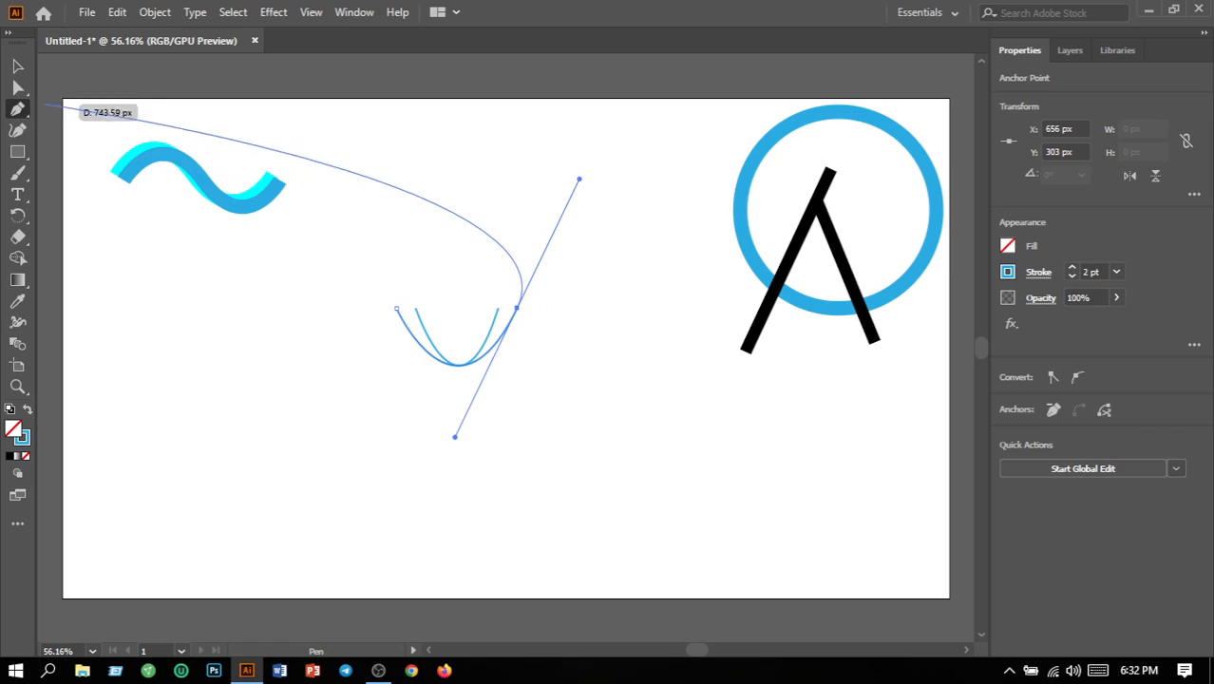
click(17, 66)
key(ctrl+shift+a)
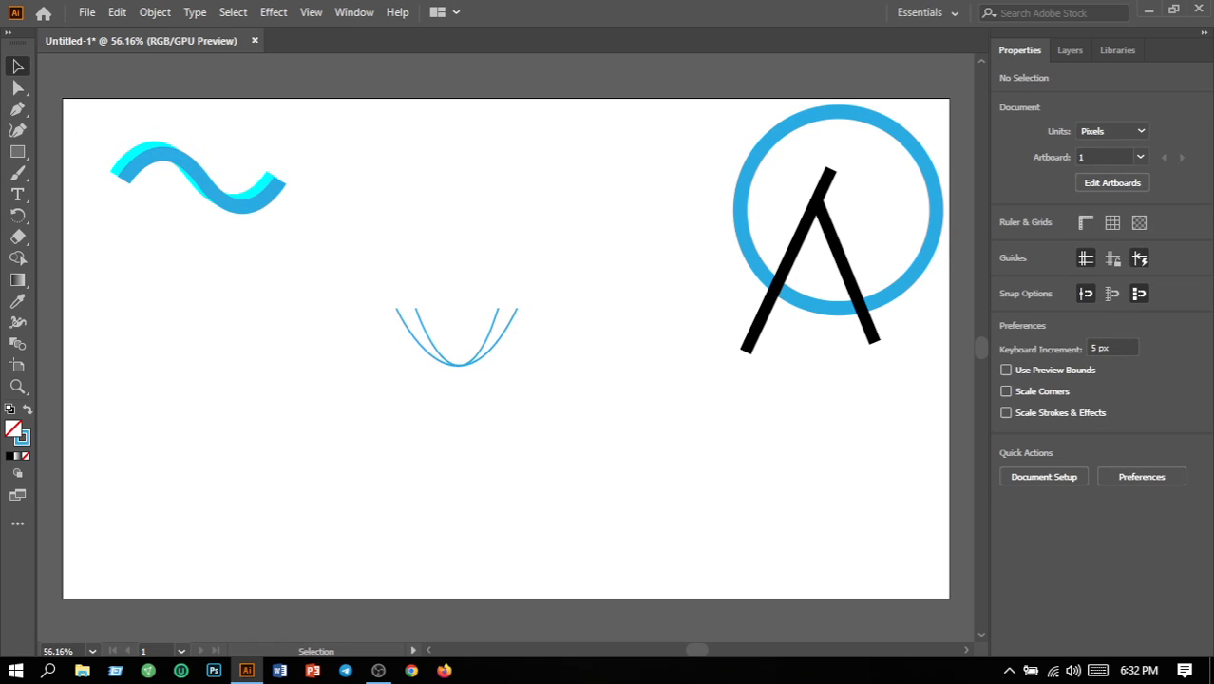
Change the stroke colour of both U-shaped curves to black and leave them deselected.
drag(339, 285, 578, 446)
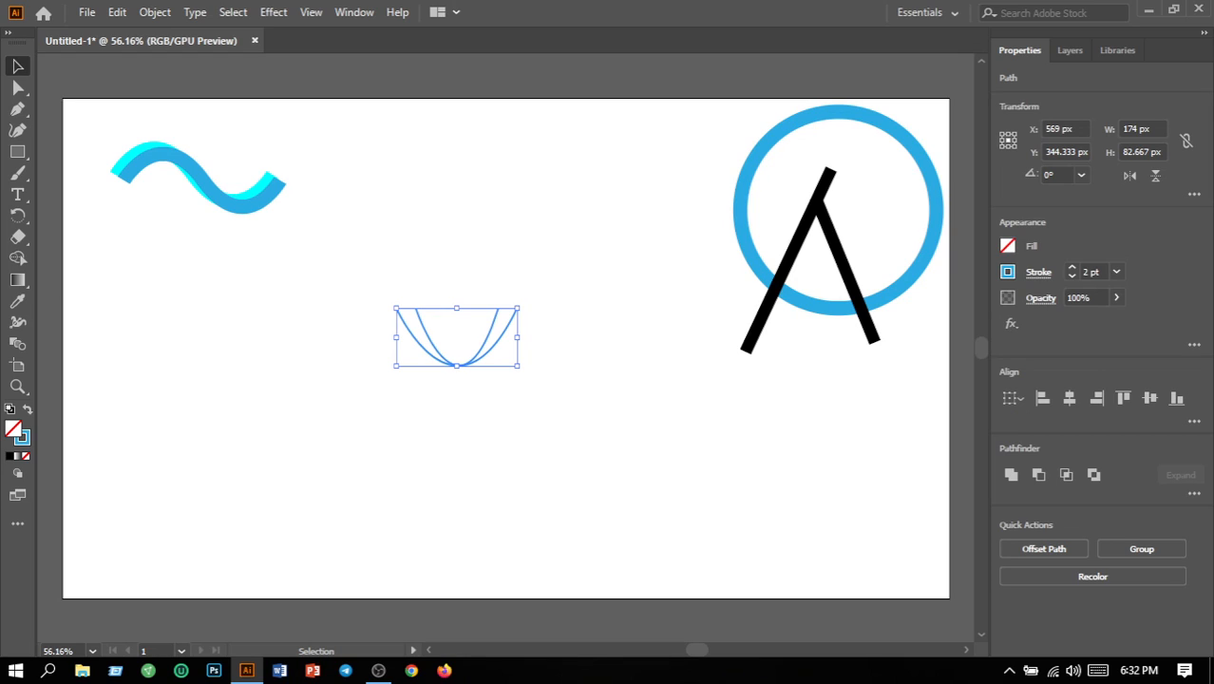
click(1008, 272)
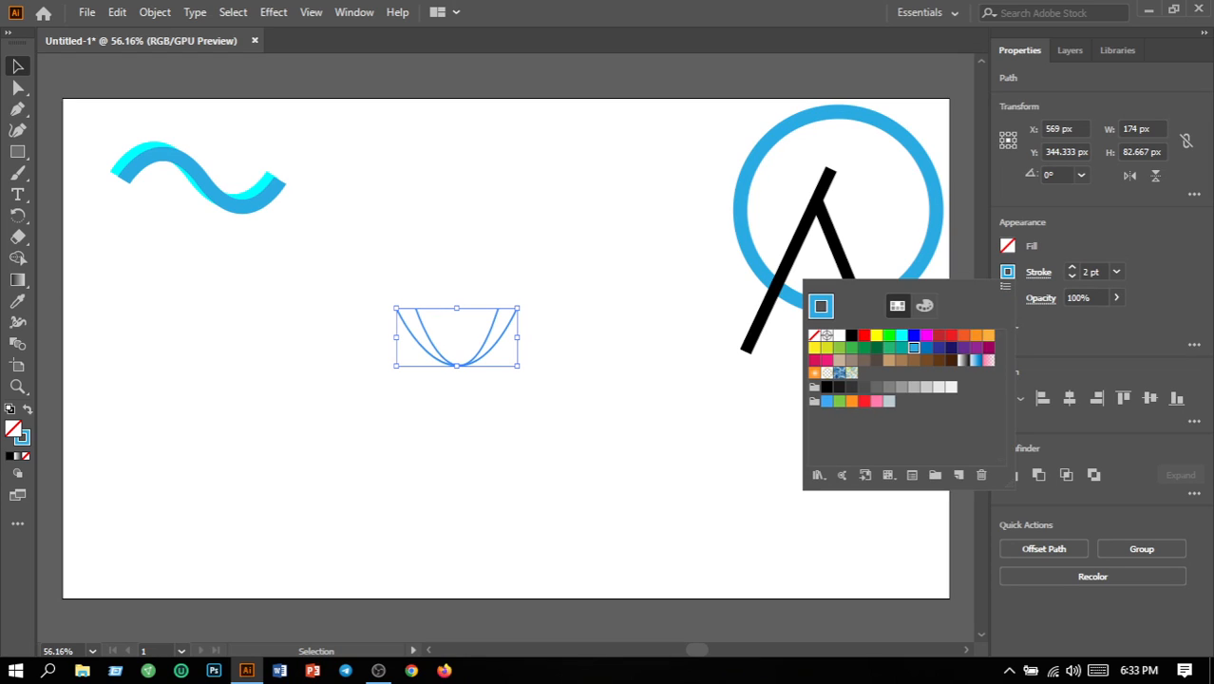
click(851, 335)
click(664, 425)
click(665, 425)
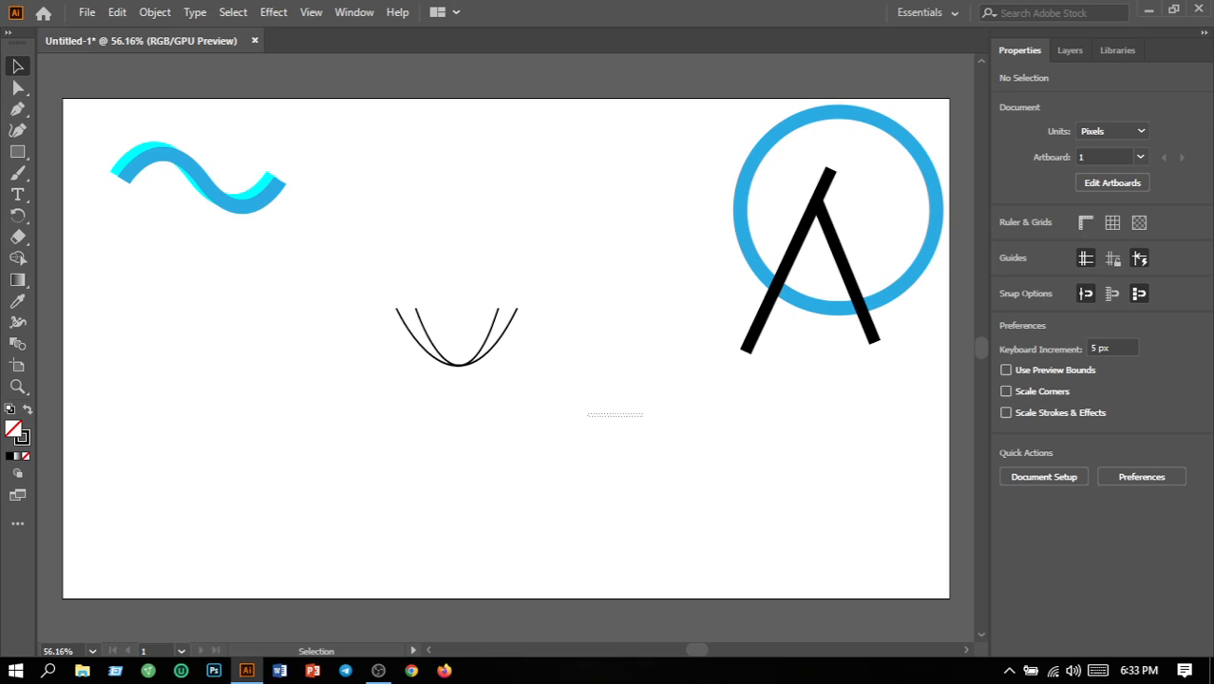
drag(310, 278, 617, 443)
click(617, 442)
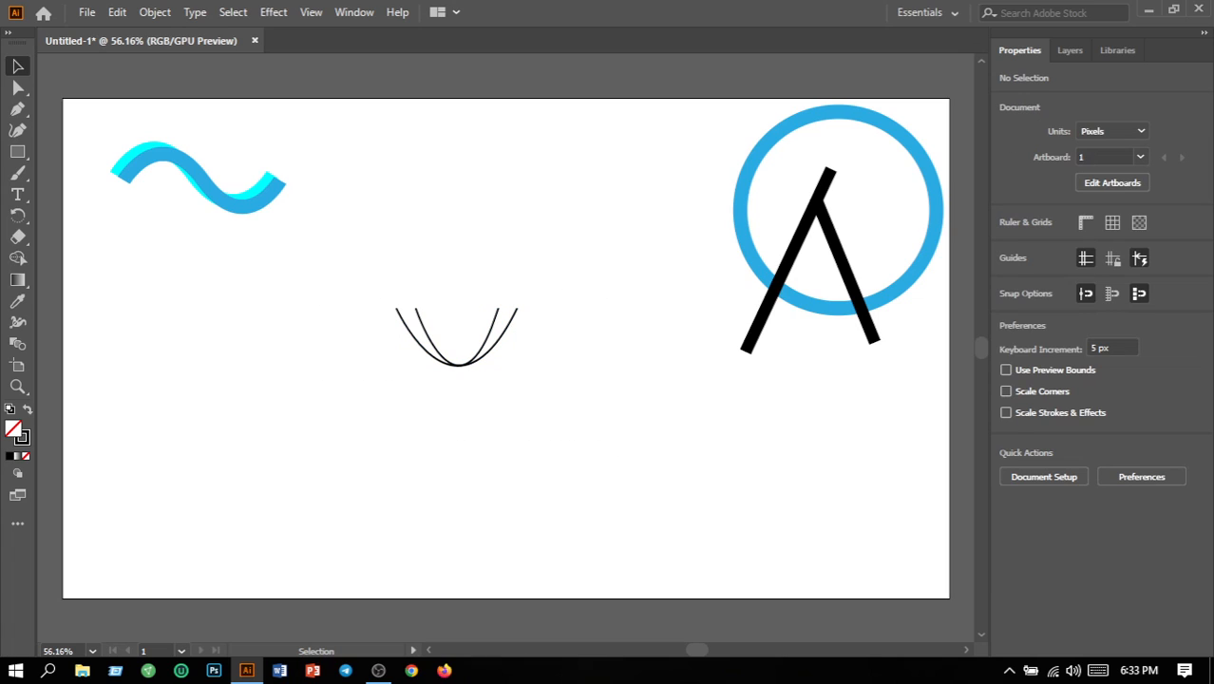